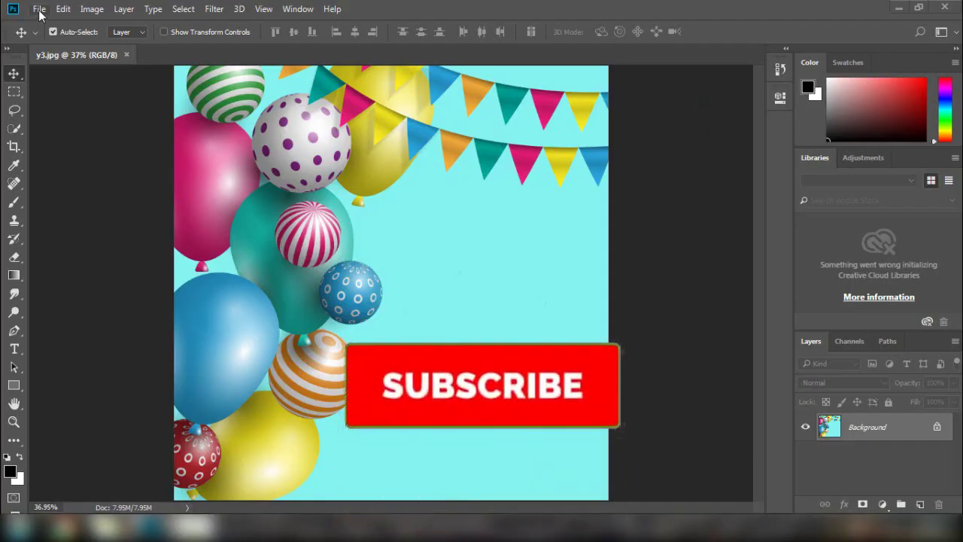
# Step: Begin placing a linked image into the y3.jpg balloon background
pyautogui.click(39, 8)
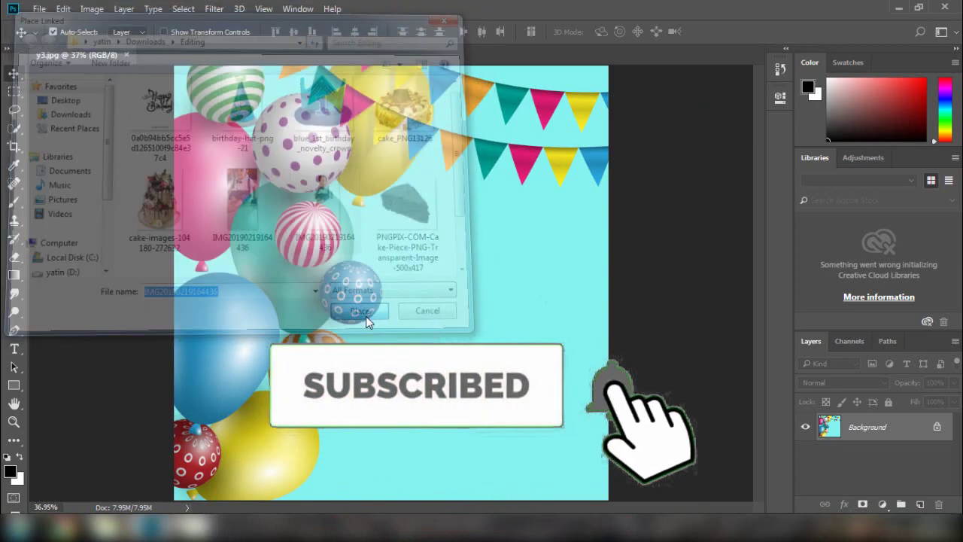
# Step: Enlarge the placed baby photo, position it beside the balloons, and rasterize its layer
pyautogui.moveTo(402, 179)
pyautogui.mouseDown()
pyautogui.moveTo(491, 289)
pyautogui.moveTo(486, 301)
pyautogui.mouseUp()
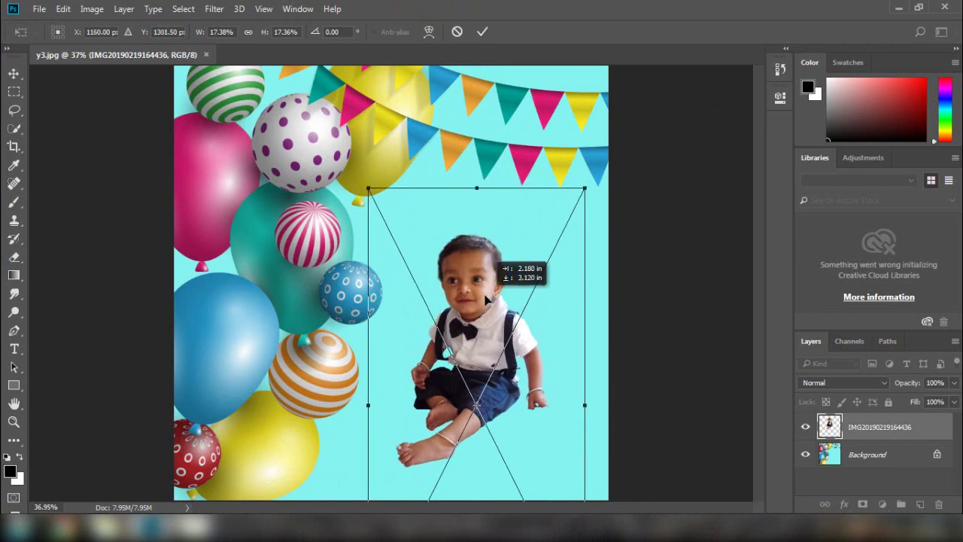
pyautogui.hotkey('ctrl', '-')
pyautogui.moveTo(372, 200); pyautogui.dragTo(356, 158)
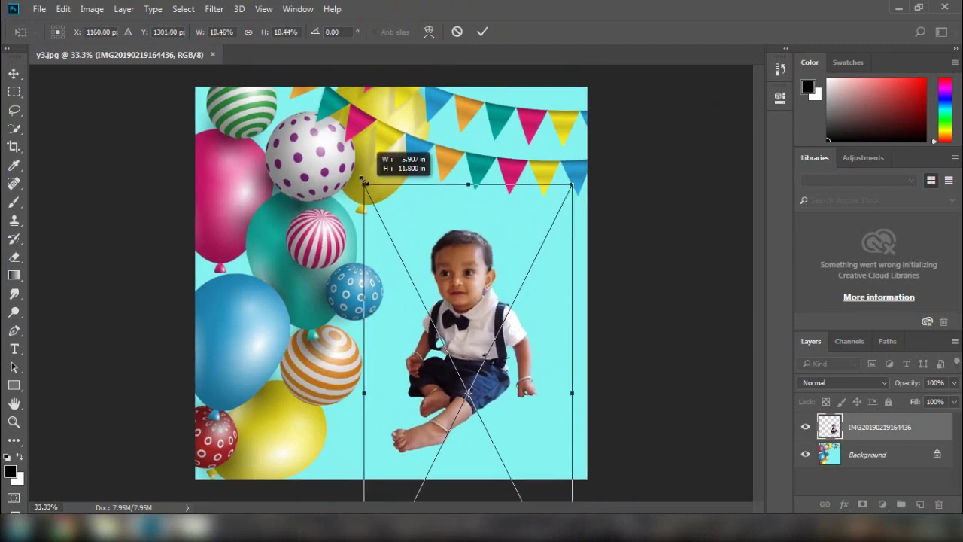
pyautogui.press('Return')
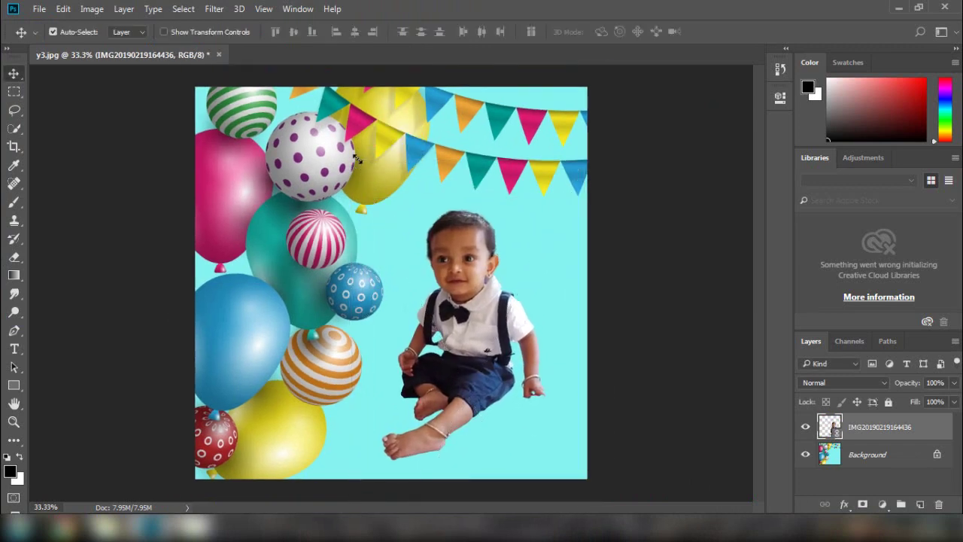
pyautogui.hotkey('ctrl', '+')
pyautogui.moveTo(470, 282); pyautogui.dragTo(472, 294)
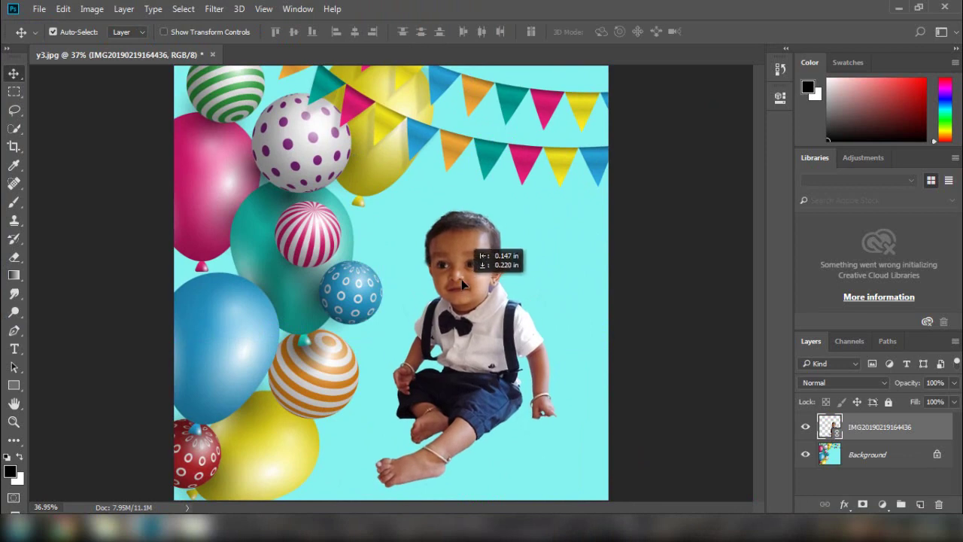
pyautogui.rightClick(846, 436)
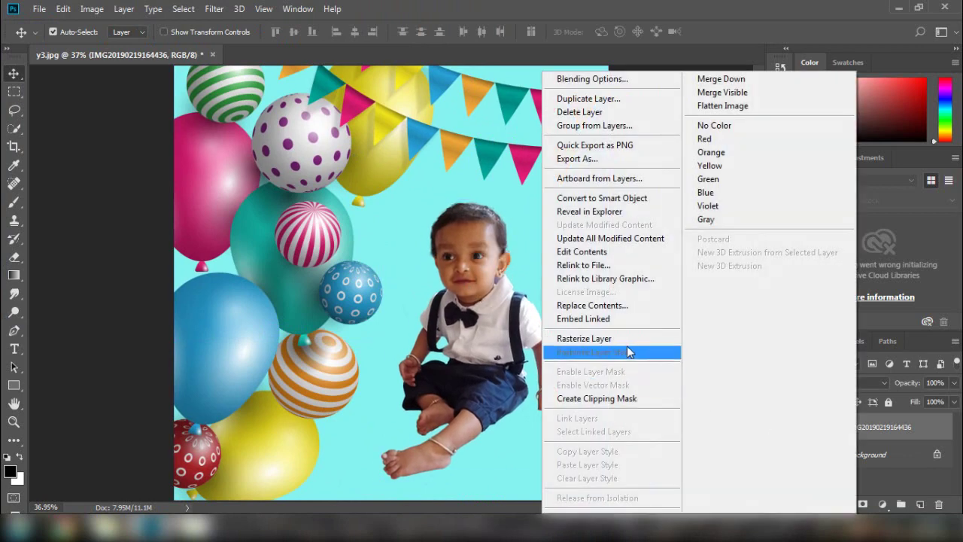
pyautogui.click(627, 346)
pyautogui.click(40, 8)
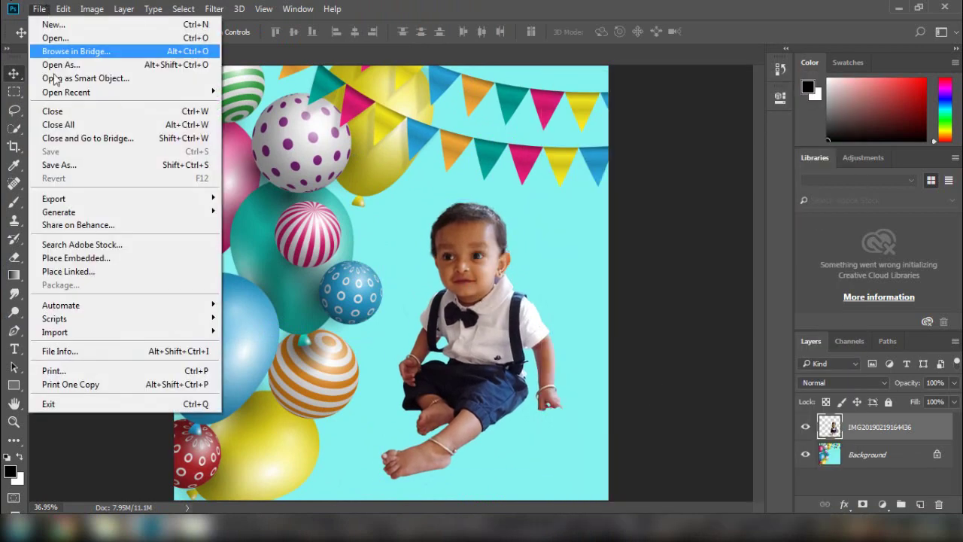
pyautogui.click(61, 272)
pyautogui.doubleClick(324, 111)
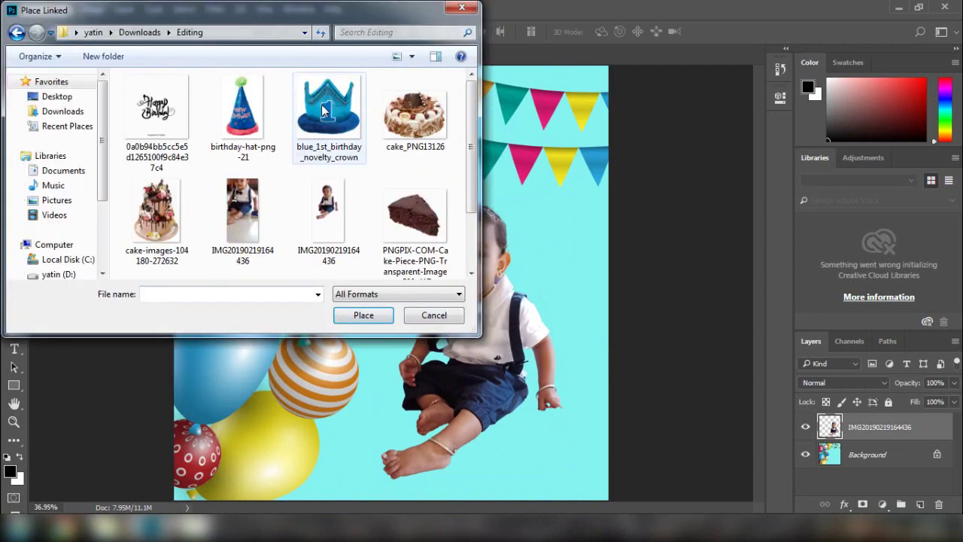
pyautogui.click(157, 215)
pyautogui.click(363, 314)
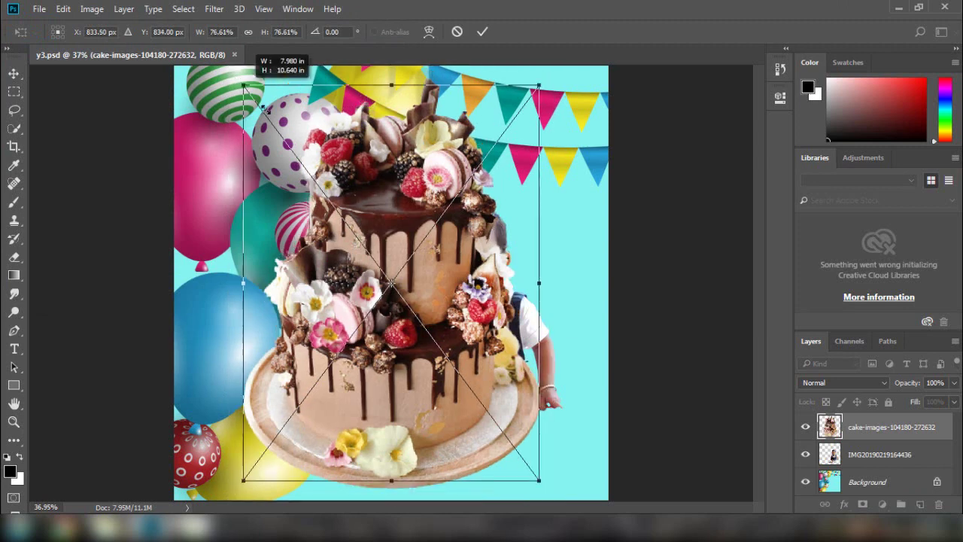
# Step: Shrink the cake and set it at lower right beside the baby
pyautogui.moveTo(232, 67); pyautogui.dragTo(354, 218)
pyautogui.moveTo(383, 255)
pyautogui.mouseDown()
pyautogui.moveTo(553, 406)
pyautogui.moveTo(553, 394)
pyautogui.mouseUp()
pyautogui.press('Return')
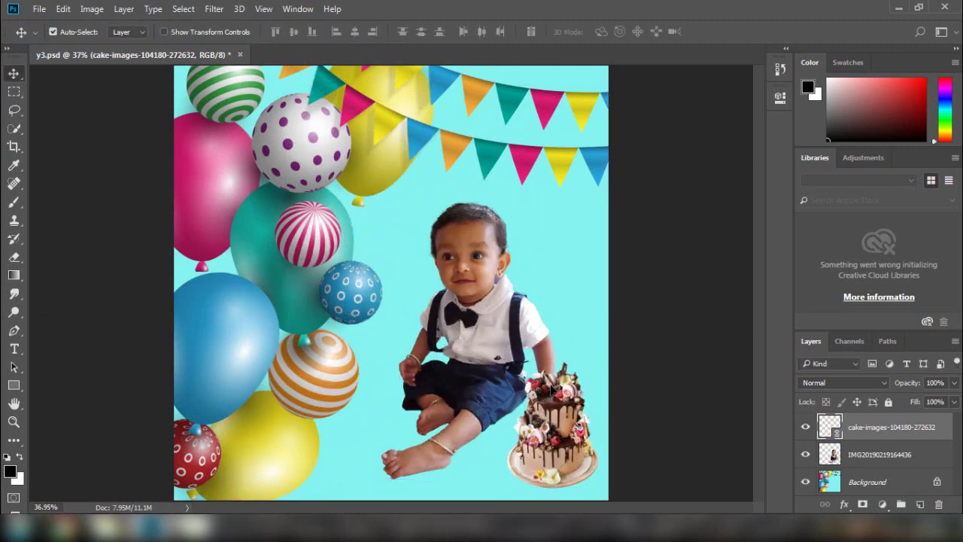
pyautogui.rightClick(843, 426)
# Step: Rasterize the cake layer, duplicate it, and select the lower copy's pixels
pyautogui.click(608, 348)
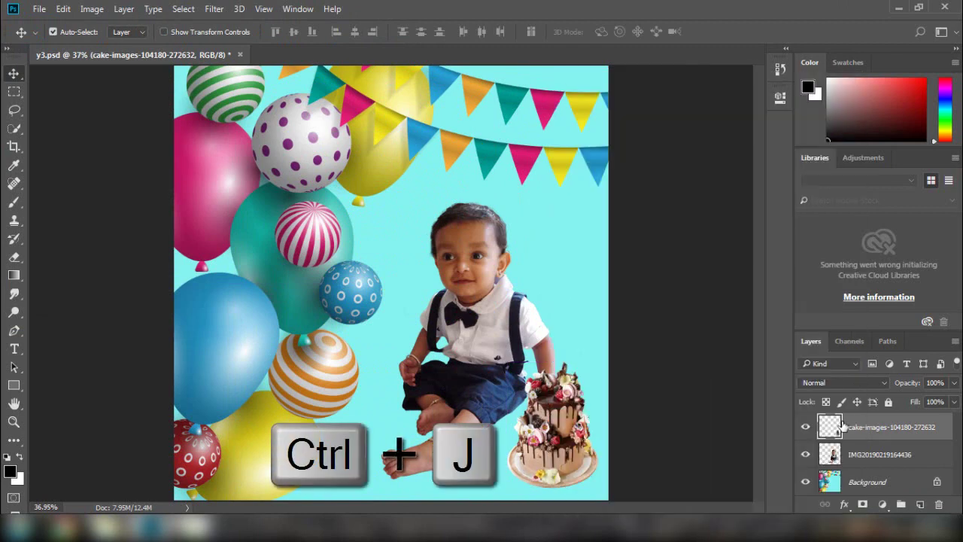
pyautogui.hotkey('ctrl', 'j')
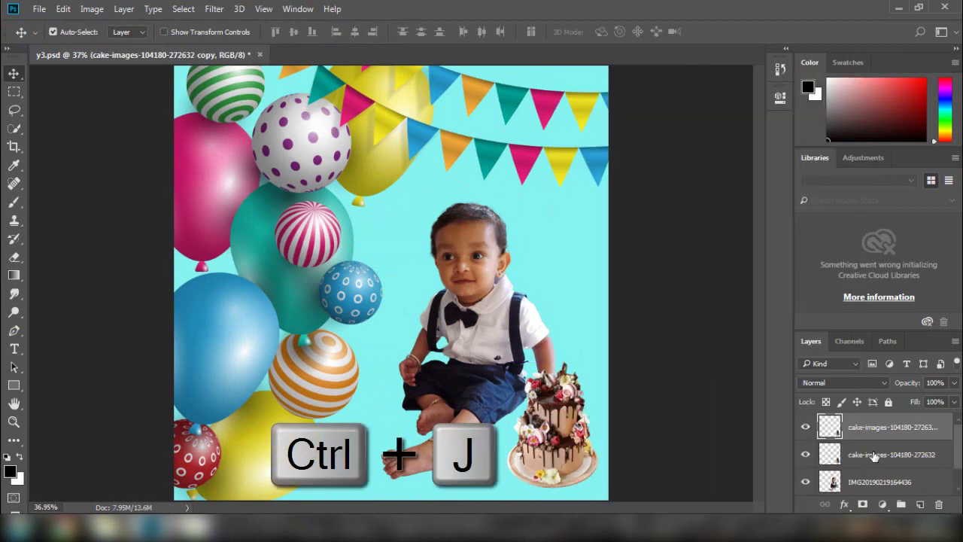
pyautogui.click(874, 456)
pyautogui.keyDown('ctrl'); pyautogui.click(831, 455); pyautogui.keyUp('ctrl')
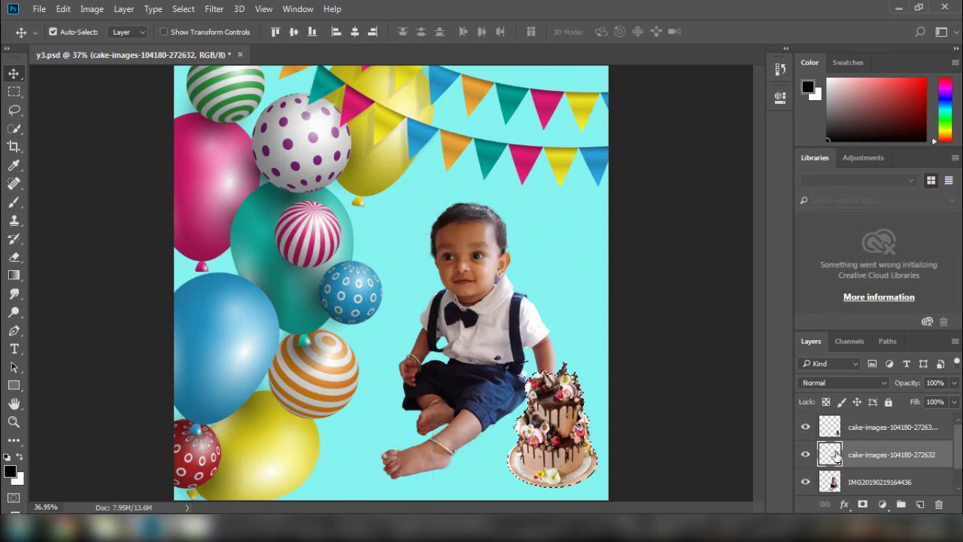
# Step: Paint the selected lower cake copy solid black at 100% opacity, then deselect
pyautogui.click(14, 201)
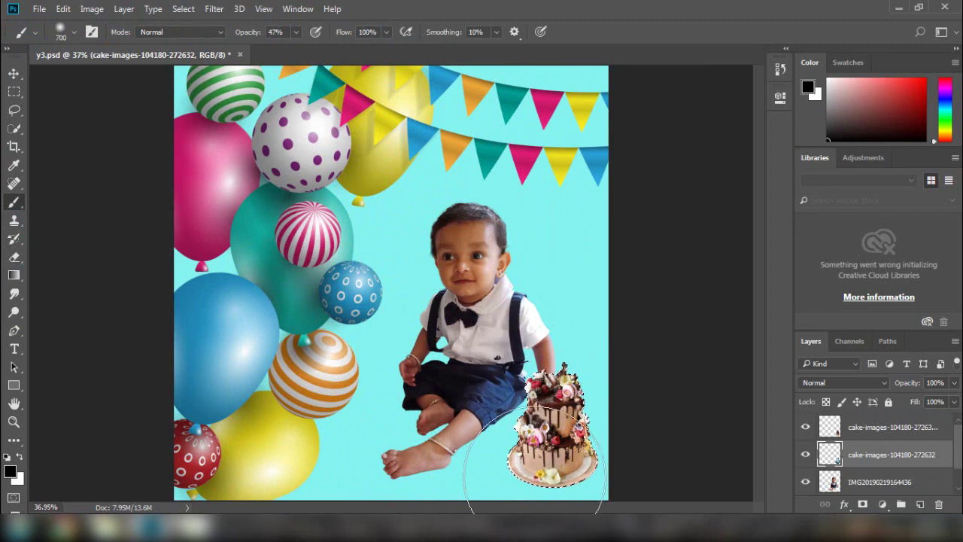
pyautogui.press('0')
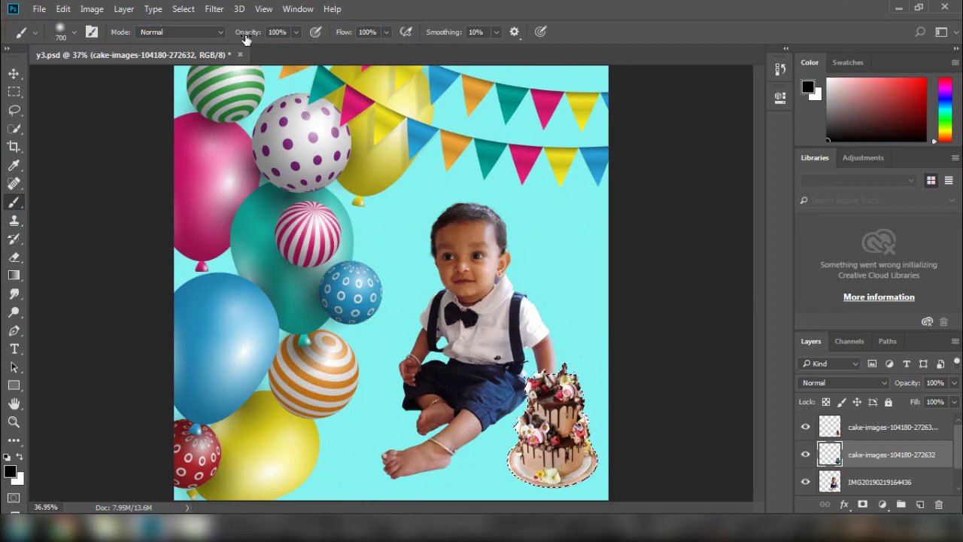
pyautogui.moveTo(584, 382)
pyautogui.mouseDown()
pyautogui.moveTo(537, 421)
pyautogui.moveTo(569, 361)
pyautogui.mouseUp()
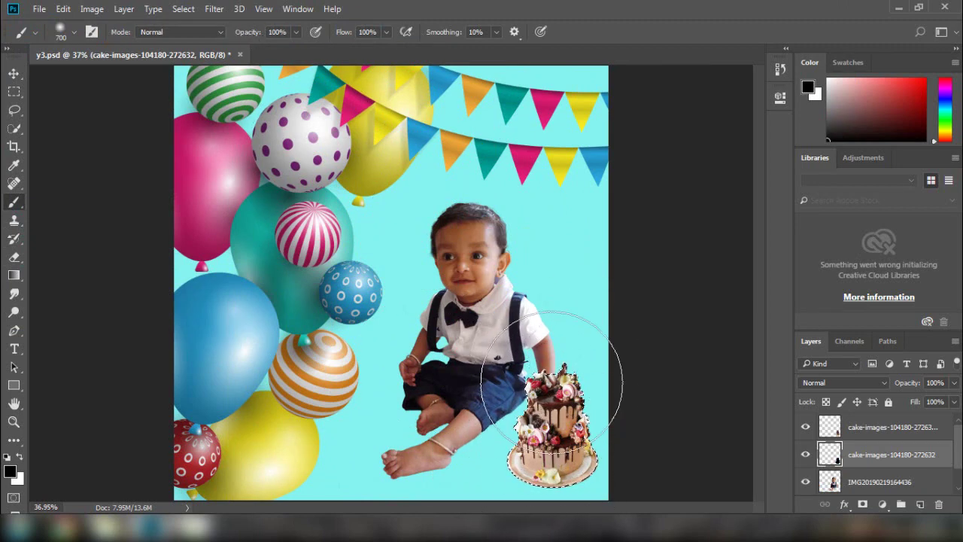
pyautogui.hotkey('ctrl', 'd')
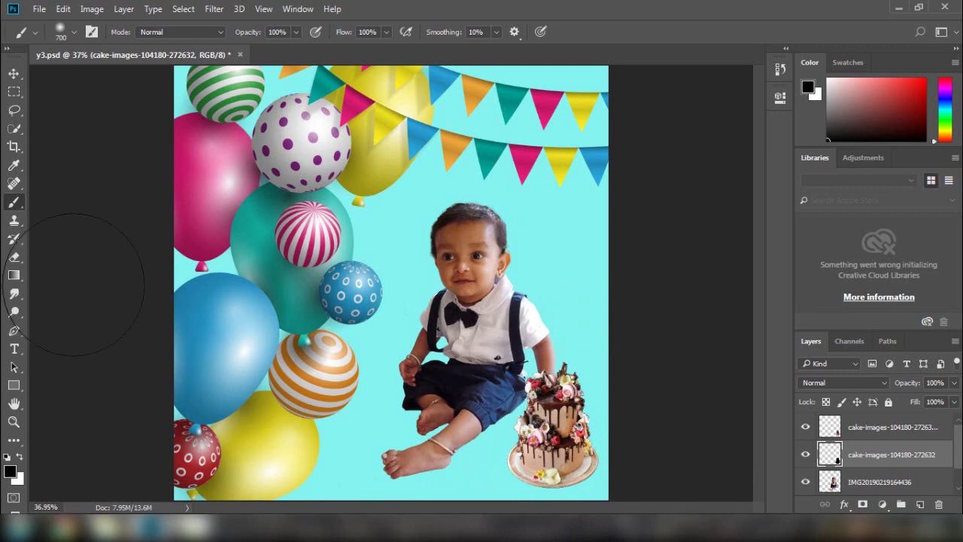
# Step: Offset the black cake silhouette down-right behind the cake
pyautogui.click(14, 73)
pyautogui.click(604, 473)
pyautogui.scroll(3, 638, 469)
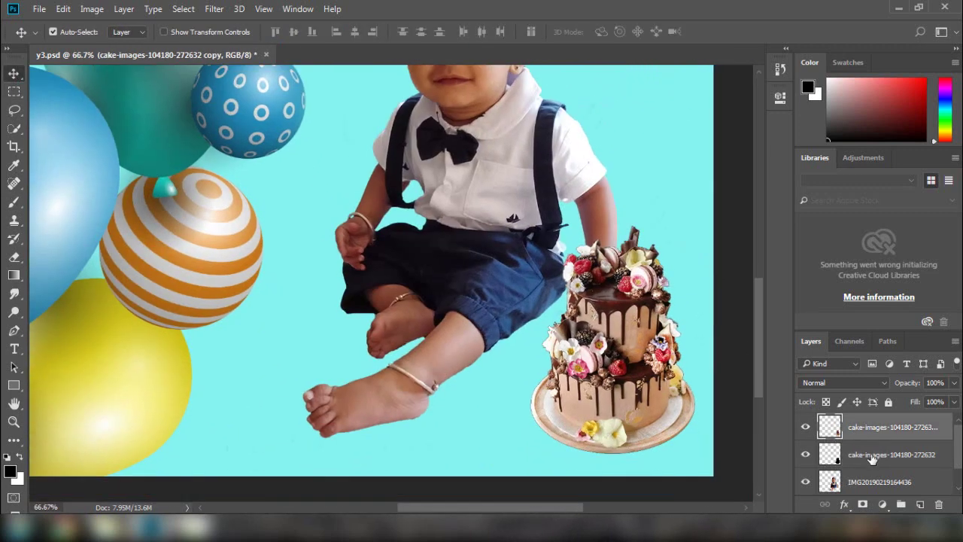
pyautogui.click(891, 454)
pyautogui.moveTo(647, 429); pyautogui.dragTo(668, 445)
# Step: Apply a Gaussian Blur of radius 6 to the cake's black shadow
pyautogui.click(213, 9)
pyautogui.moveTo(222, 165)
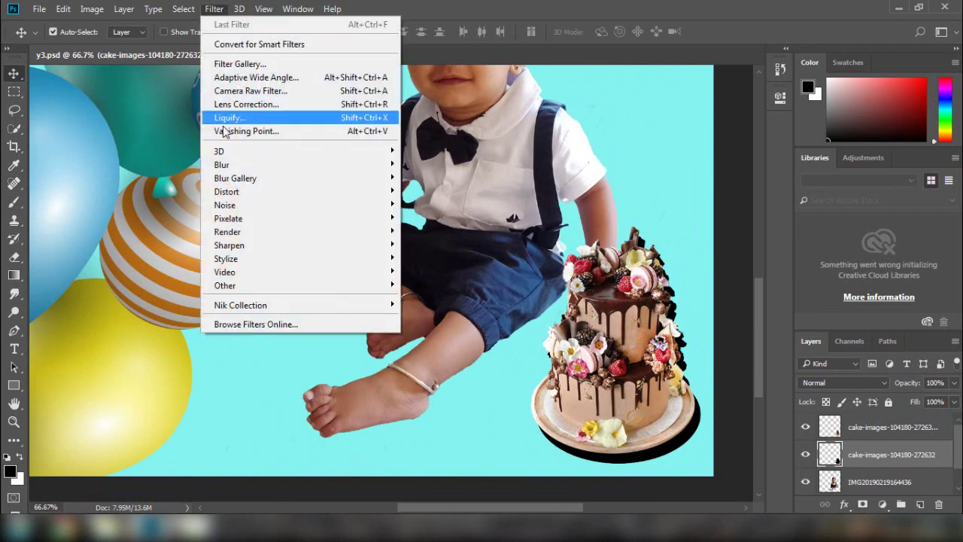
pyautogui.click(439, 216)
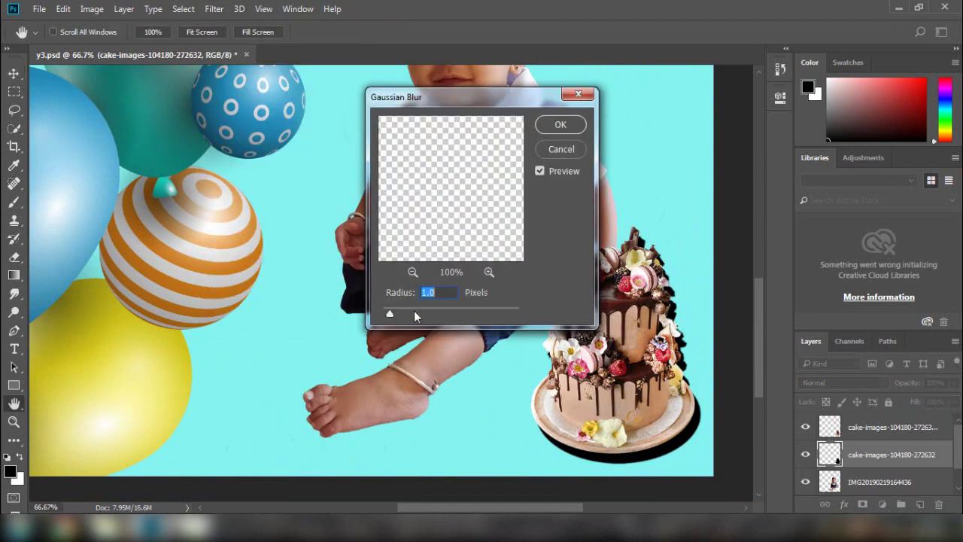
pyautogui.moveTo(414, 312); pyautogui.dragTo(438, 313)
pyautogui.click(568, 126)
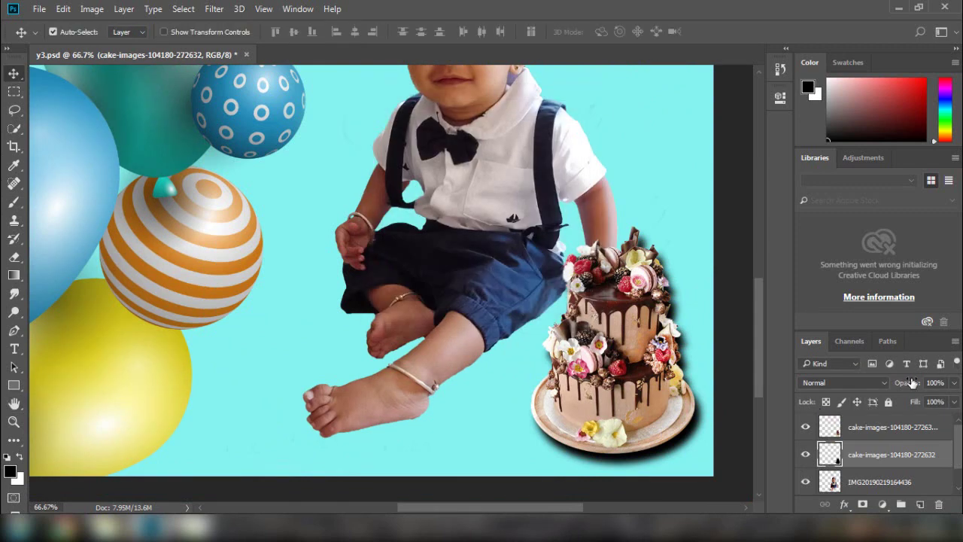
# Step: Erase the shadow along the cake's right edge, fade it to 47%, and save
pyautogui.moveTo(911, 382); pyautogui.dragTo(897, 386)
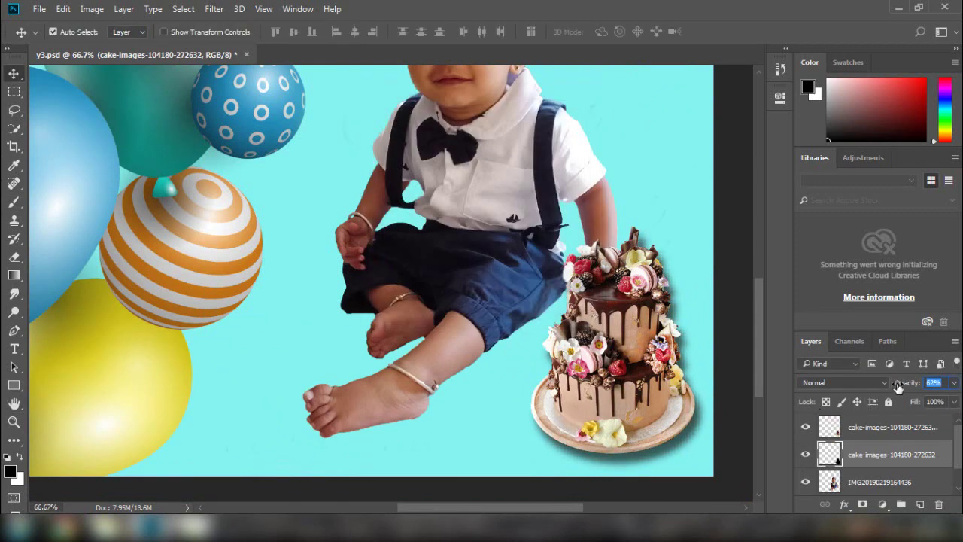
pyautogui.press('e')
pyautogui.moveTo(659, 254); pyautogui.dragTo(688, 365)
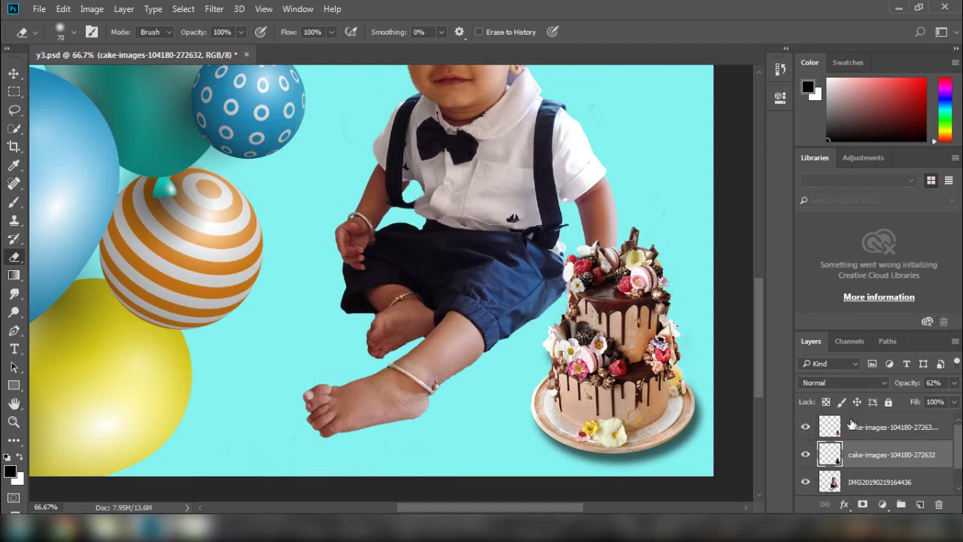
pyautogui.hotkey('ctrl', '0')
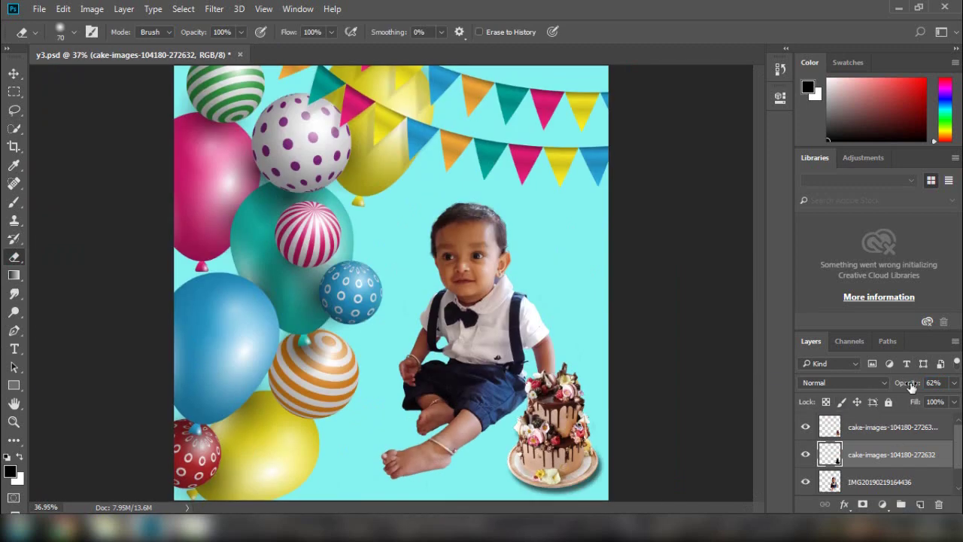
pyautogui.moveTo(911, 387); pyautogui.dragTo(905, 388)
pyautogui.hotkey('ctrl', 's')
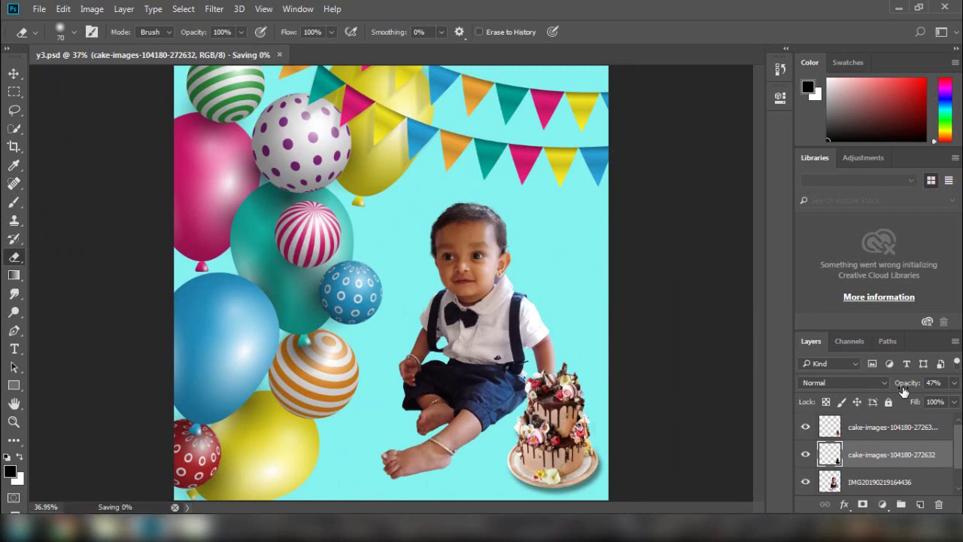
# Step: Merge the cake and its shadow into a single layer
pyautogui.click(869, 429)
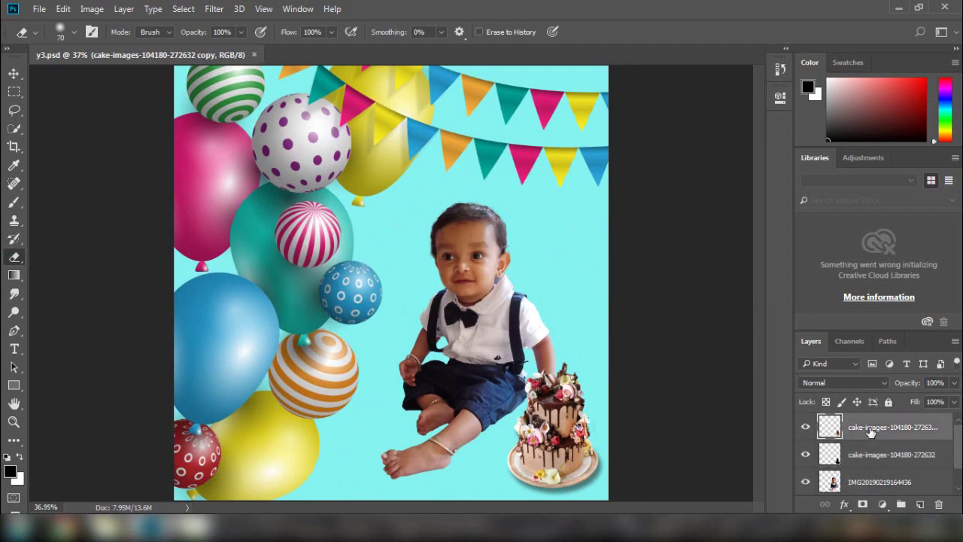
pyautogui.keyDown('shift'); pyautogui.click(890, 452); pyautogui.keyUp('shift')
pyautogui.rightClick(897, 446)
pyautogui.click(734, 410)
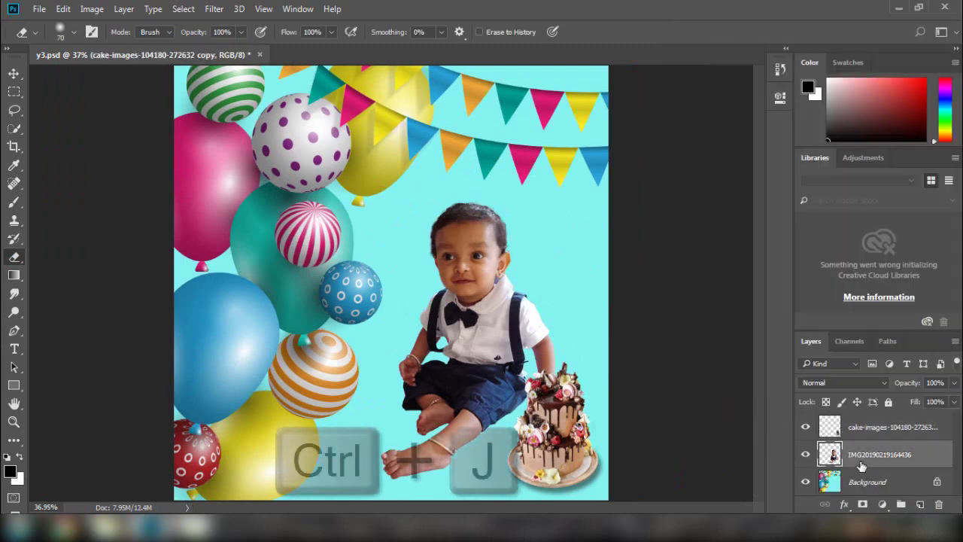
# Step: Duplicate the baby layer and paint the lower copy's silhouette solid black
pyautogui.click(864, 482)
pyautogui.hotkey('ctrl', 'j')
pyautogui.click(863, 484)
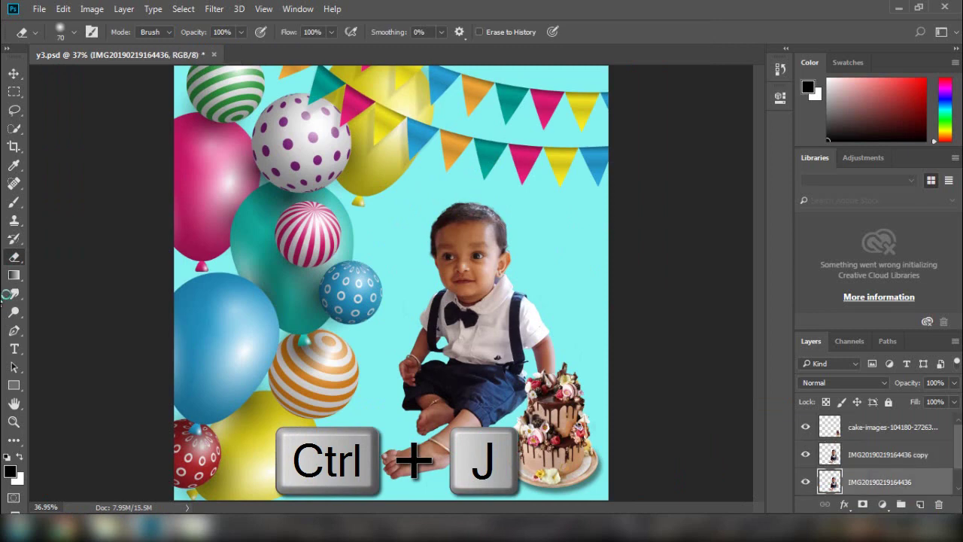
pyautogui.keyDown('ctrl'); pyautogui.click(829, 483); pyautogui.keyUp('ctrl')
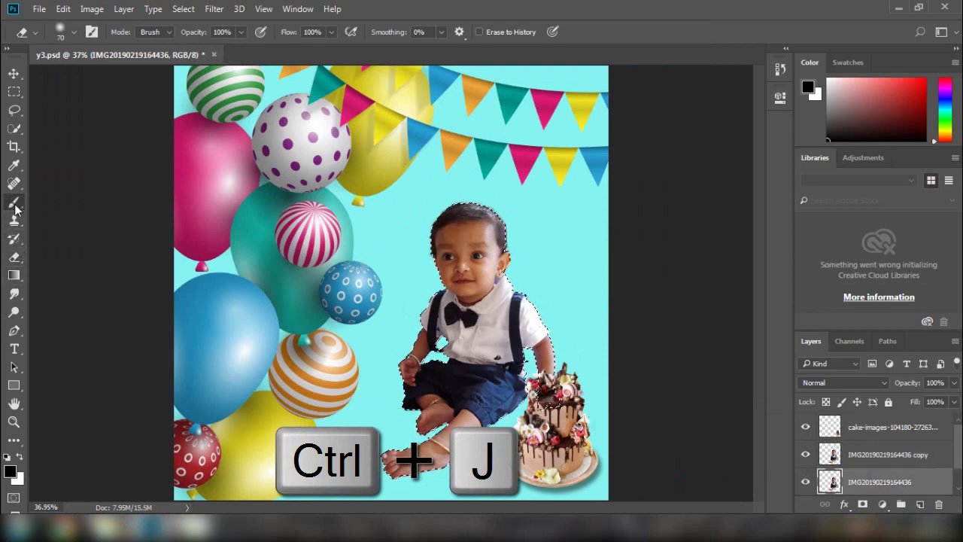
pyautogui.press('b')
pyautogui.moveTo(432, 410); pyautogui.dragTo(473, 459)
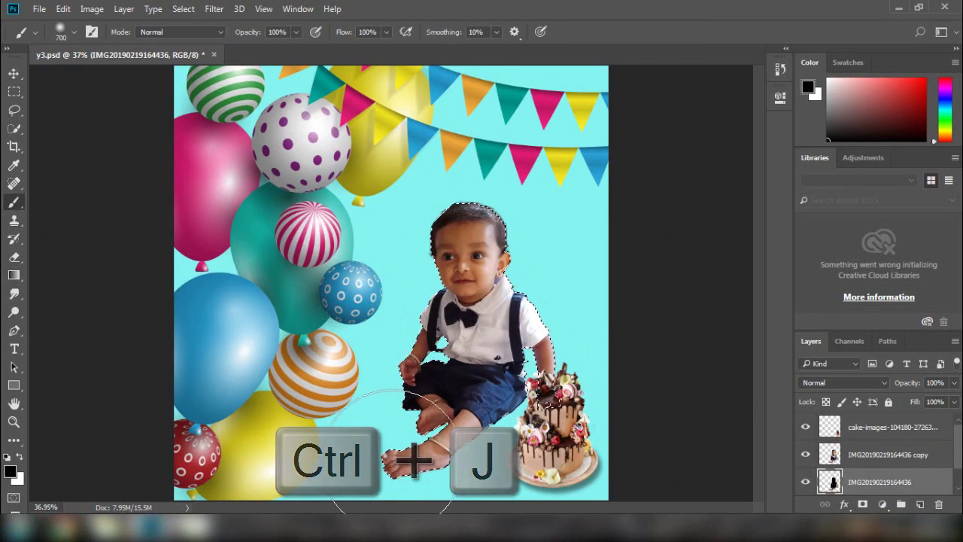
pyautogui.hotkey('ctrl', 'd')
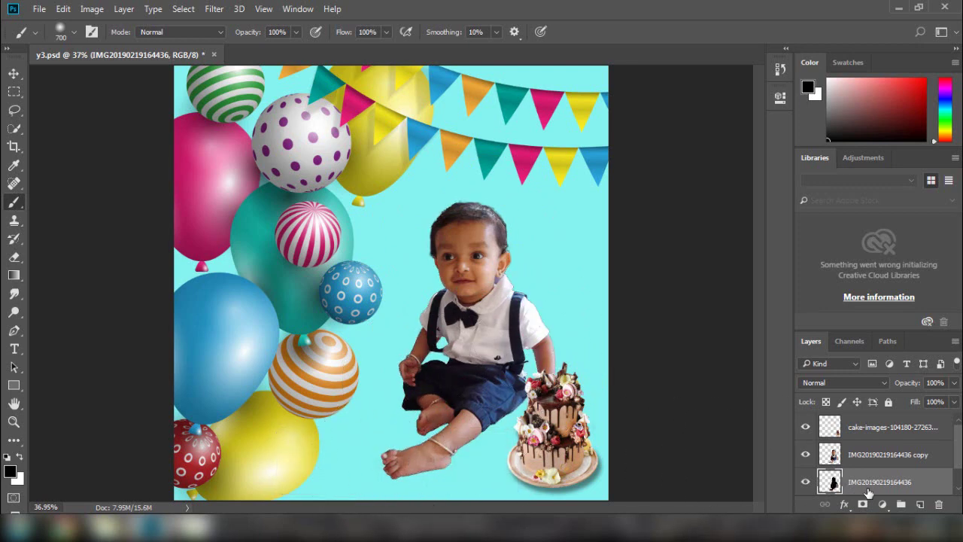
# Step: Offset the baby silhouette down-right, reapply Gaussian Blur, and fade it to 36%
pyautogui.press('v')
pyautogui.moveTo(457, 353); pyautogui.dragTo(466, 367)
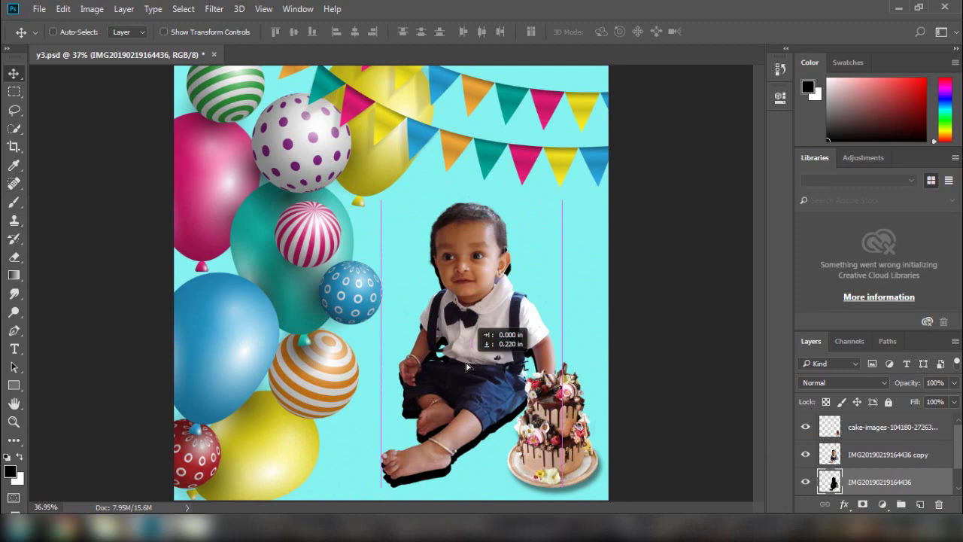
pyautogui.press('ctrl')
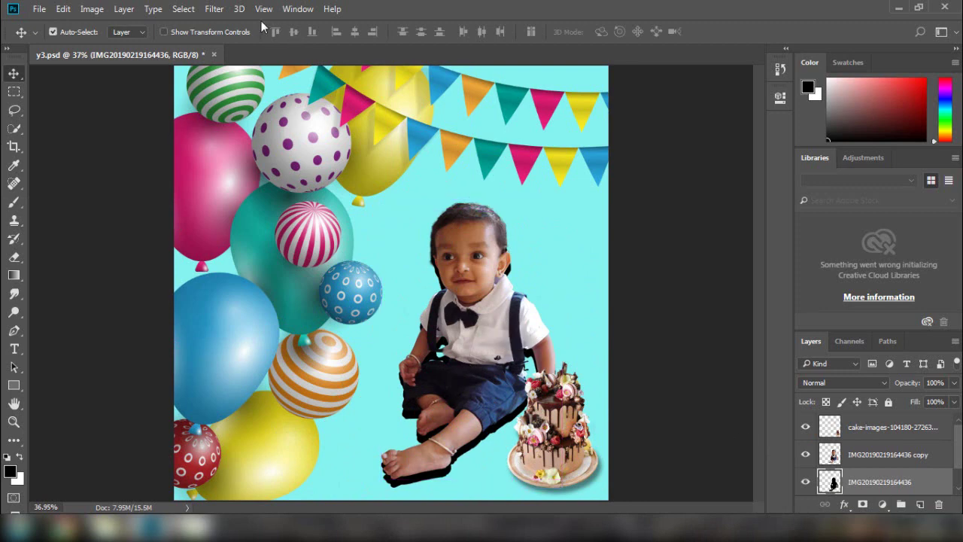
pyautogui.click(216, 10)
pyautogui.click(256, 25)
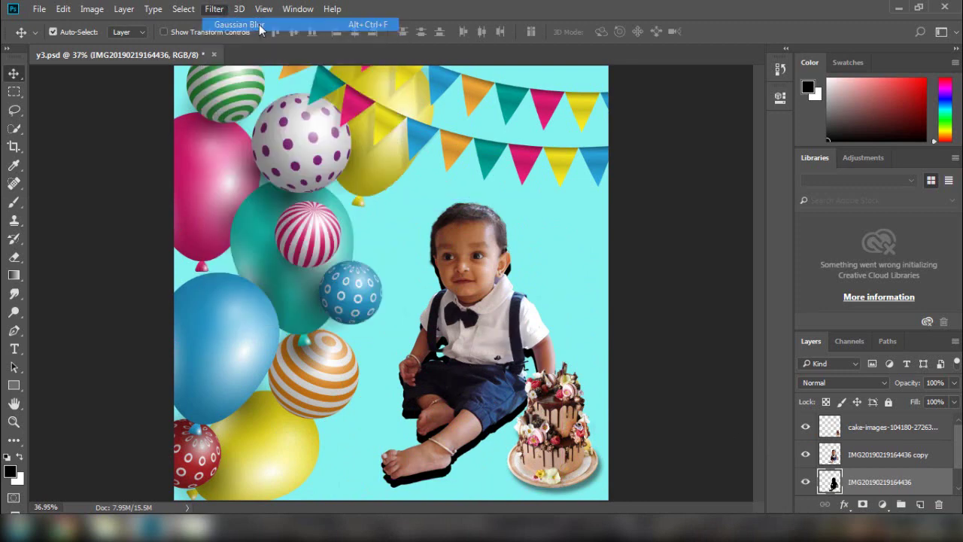
pyautogui.moveTo(913, 384)
pyautogui.mouseDown()
pyautogui.moveTo(895, 386)
pyautogui.moveTo(904, 387)
pyautogui.mouseUp()
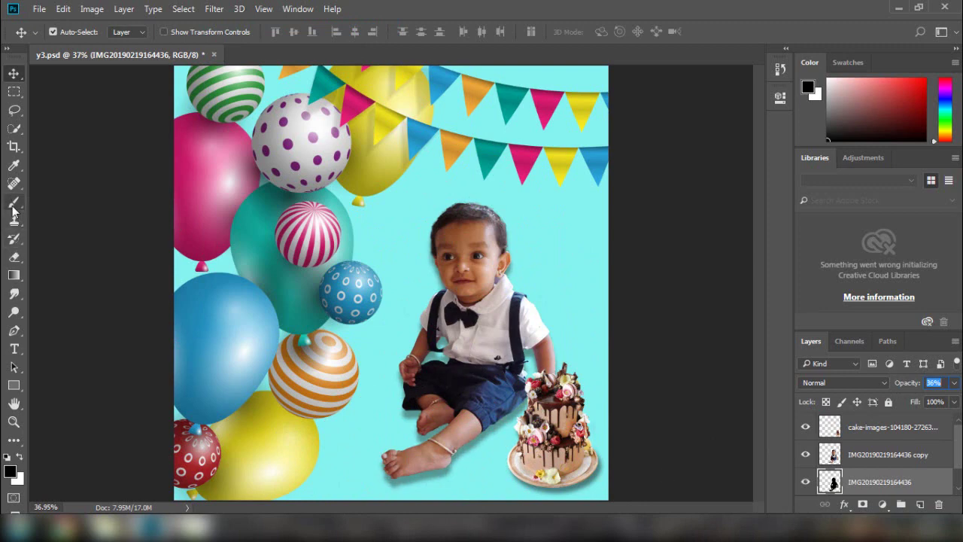
# Step: Erase stray shadow along the baby's left outline and feet with a 150, then 80 px eraser
pyautogui.click(13, 256)
pyautogui.press(']')
pyautogui.press(']')
pyautogui.press(']')
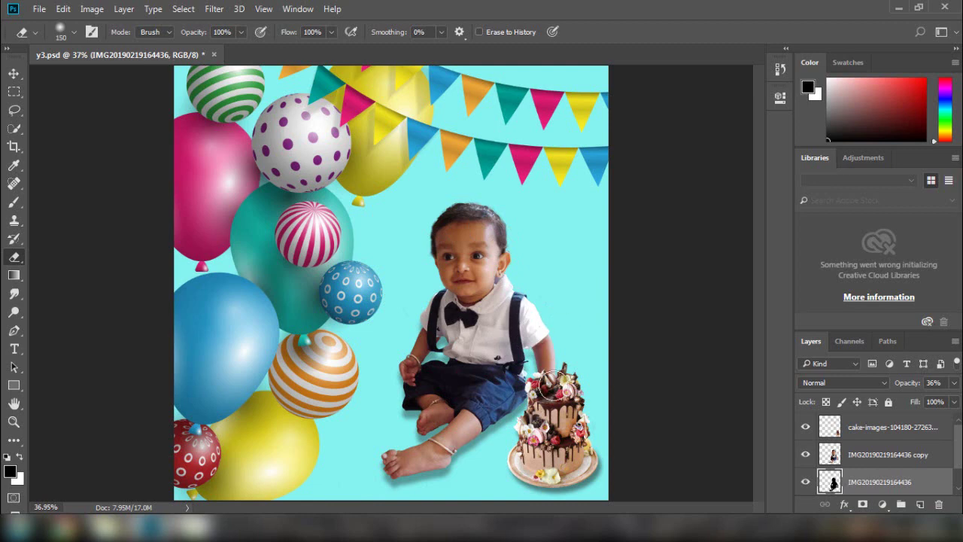
pyautogui.moveTo(540, 364)
pyautogui.mouseDown()
pyautogui.moveTo(438, 348)
pyautogui.moveTo(387, 419)
pyautogui.moveTo(373, 472)
pyautogui.mouseUp()
pyautogui.hotkey('ctrl', '1')
pyautogui.scroll(-5, 430, 233)
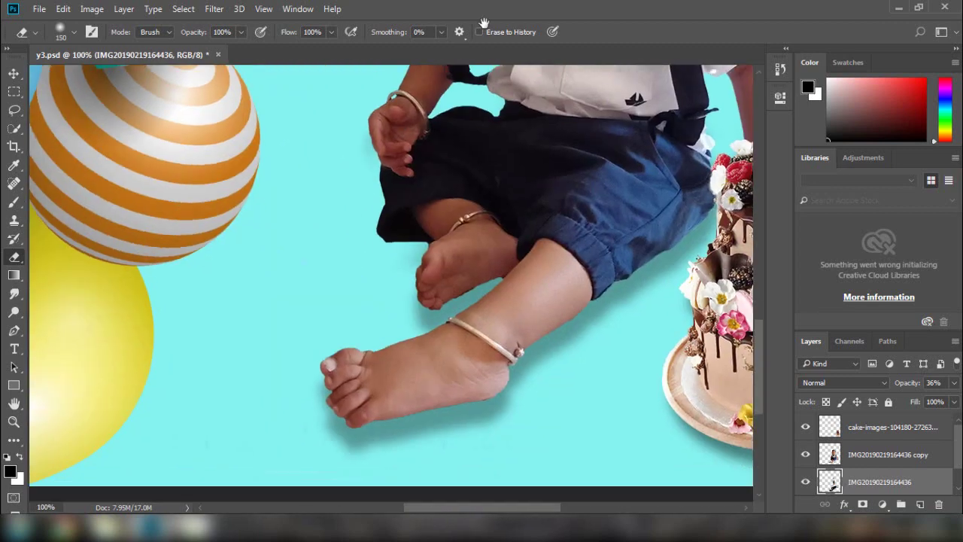
pyautogui.press('[')
pyautogui.press('[')
pyautogui.press('[')
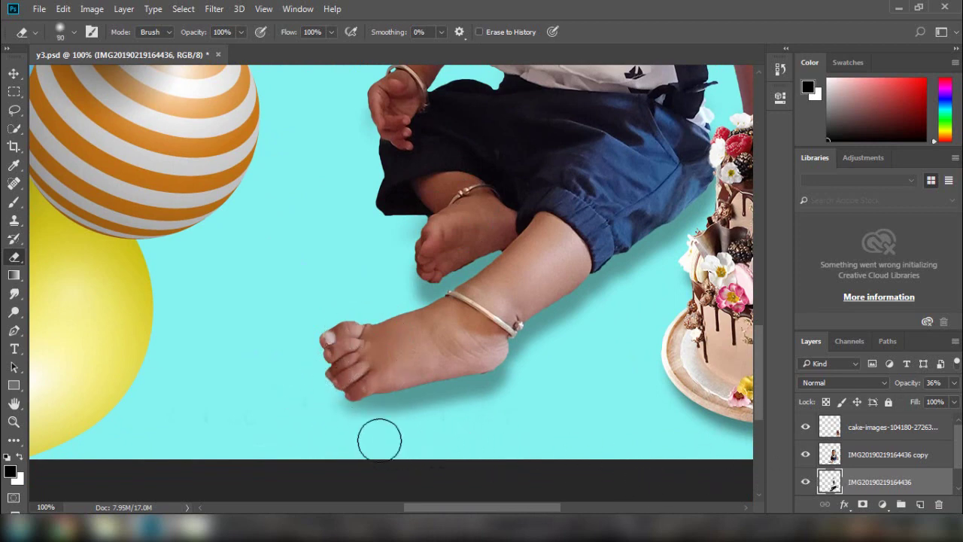
# Step: Fade the baby's shadow to about 26% and merge it into the Background layer
pyautogui.moveTo(919, 384); pyautogui.dragTo(910, 383)
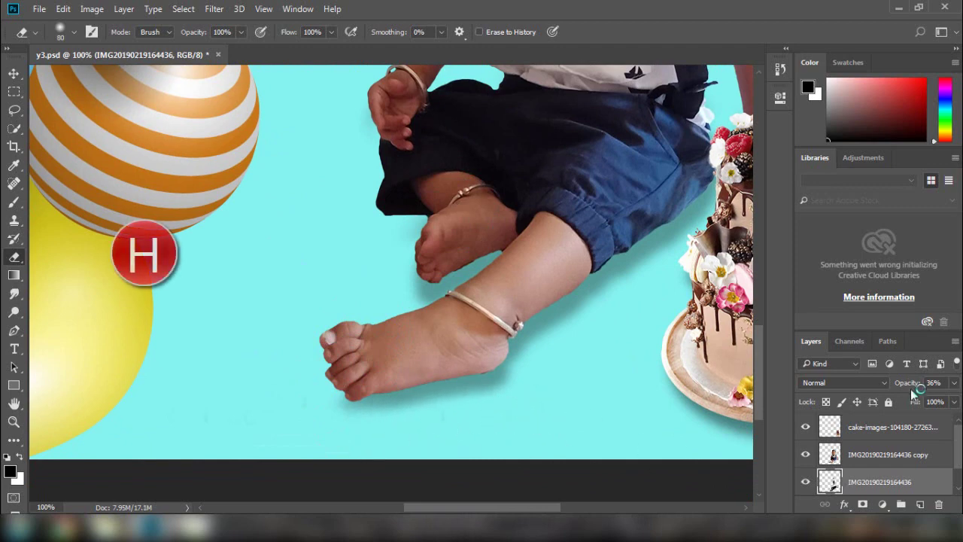
pyautogui.hotkey('ctrl', '0')
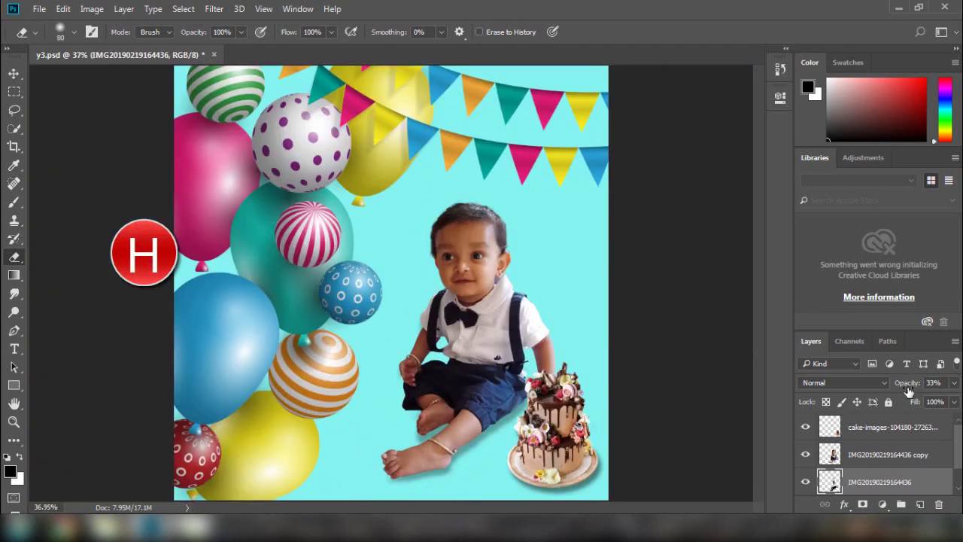
pyautogui.moveTo(908, 386); pyautogui.dragTo(905, 386)
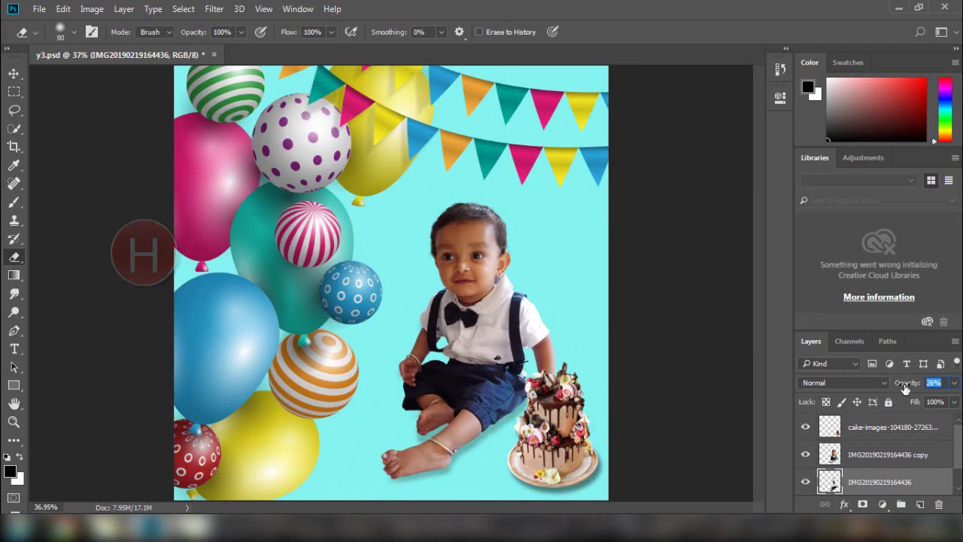
pyautogui.hotkey('ctrl', 'e')
pyautogui.moveTo(865, 455); pyautogui.dragTo(735, 445)
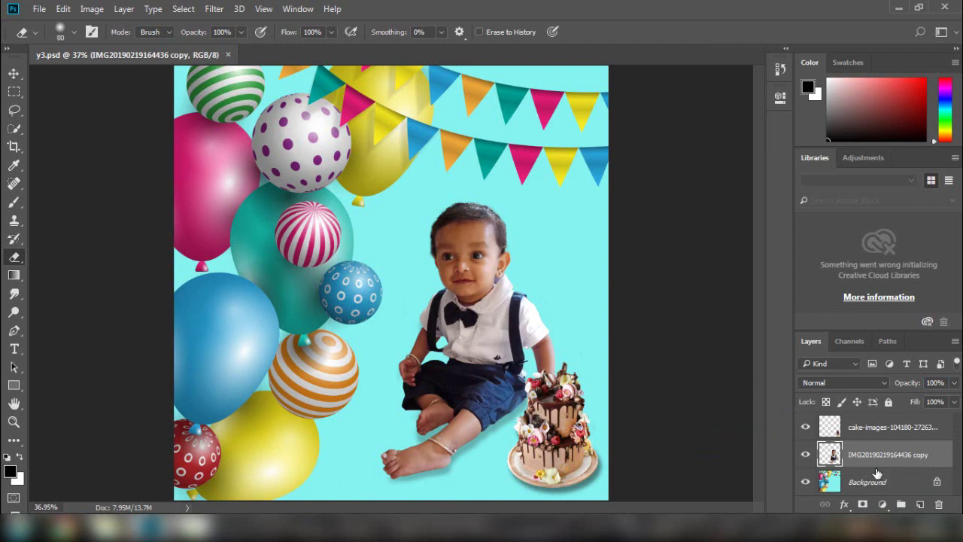
pyautogui.click(214, 8)
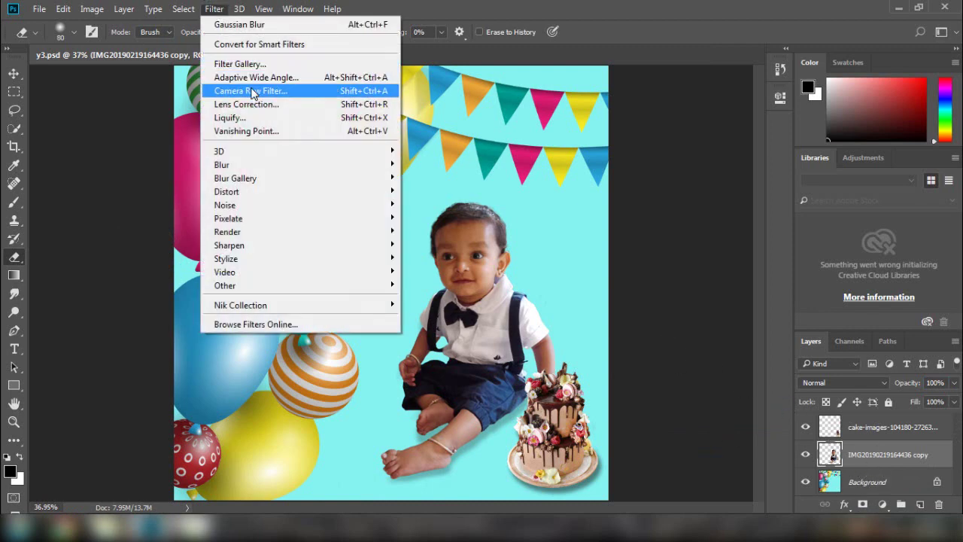
# Step: In Camera Raw, set exposure +0.15, raise contrast, shadows, whites +11 and clarity
pyautogui.click(252, 93)
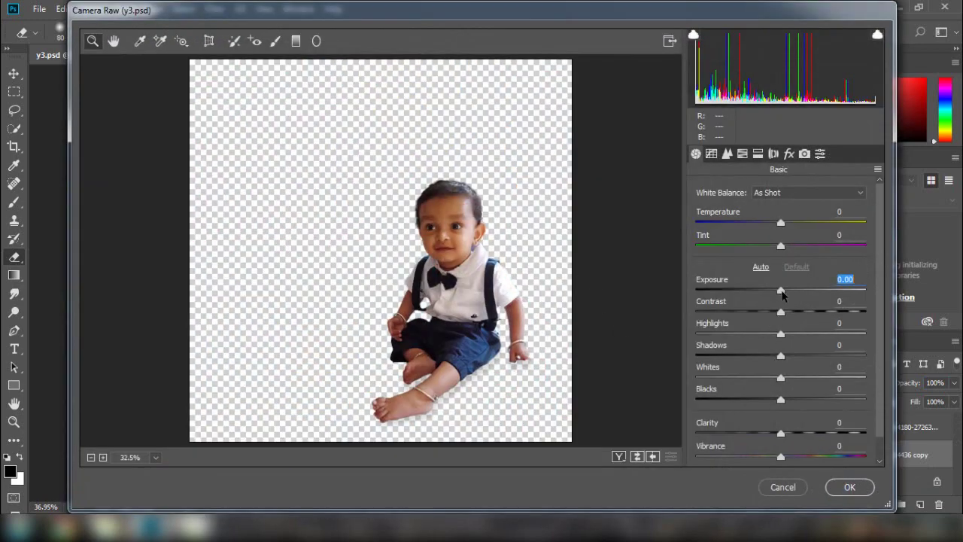
pyautogui.moveTo(781, 292)
pyautogui.mouseDown()
pyautogui.moveTo(793, 292)
pyautogui.moveTo(783, 292)
pyautogui.moveTo(787, 313)
pyautogui.mouseUp()
pyautogui.click(782, 313)
pyautogui.moveTo(781, 357)
pyautogui.mouseDown()
pyautogui.moveTo(838, 356)
pyautogui.moveTo(747, 334)
pyautogui.mouseUp()
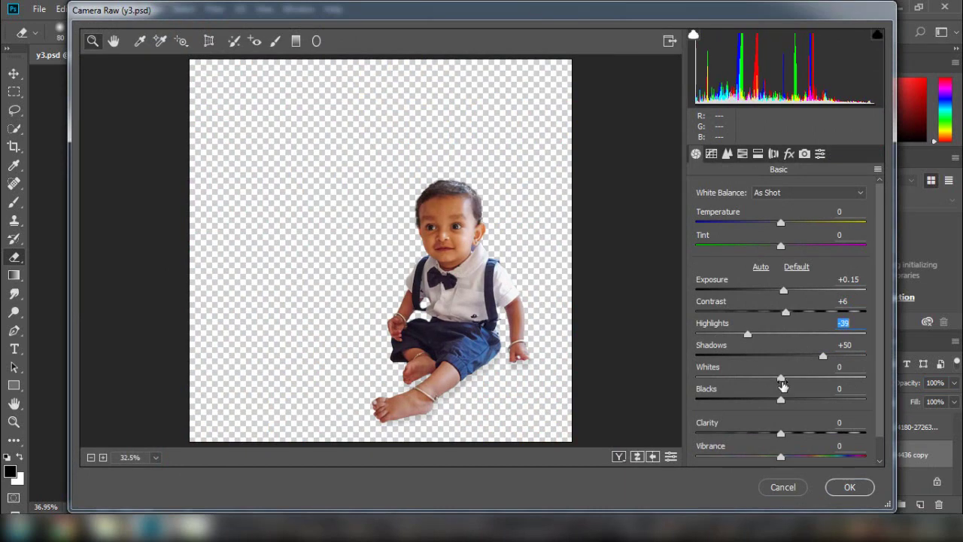
pyautogui.moveTo(780, 378)
pyautogui.mouseDown()
pyautogui.moveTo(823, 378)
pyautogui.moveTo(780, 378)
pyautogui.moveTo(789, 378)
pyautogui.moveTo(768, 401)
pyautogui.mouseUp()
pyautogui.click(781, 401)
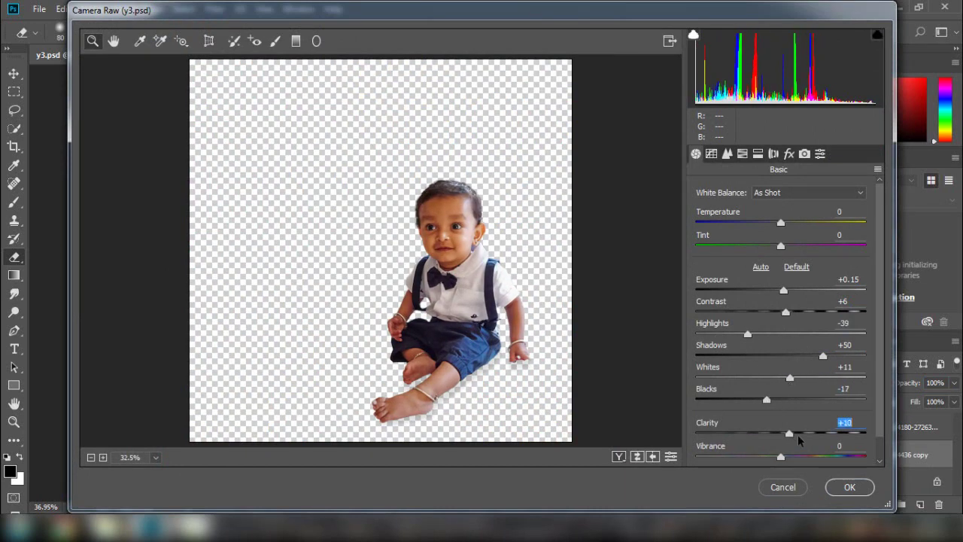
pyautogui.moveTo(799, 441)
pyautogui.mouseDown()
pyautogui.moveTo(866, 449)
pyautogui.moveTo(837, 437)
pyautogui.moveTo(802, 452)
pyautogui.mouseUp()
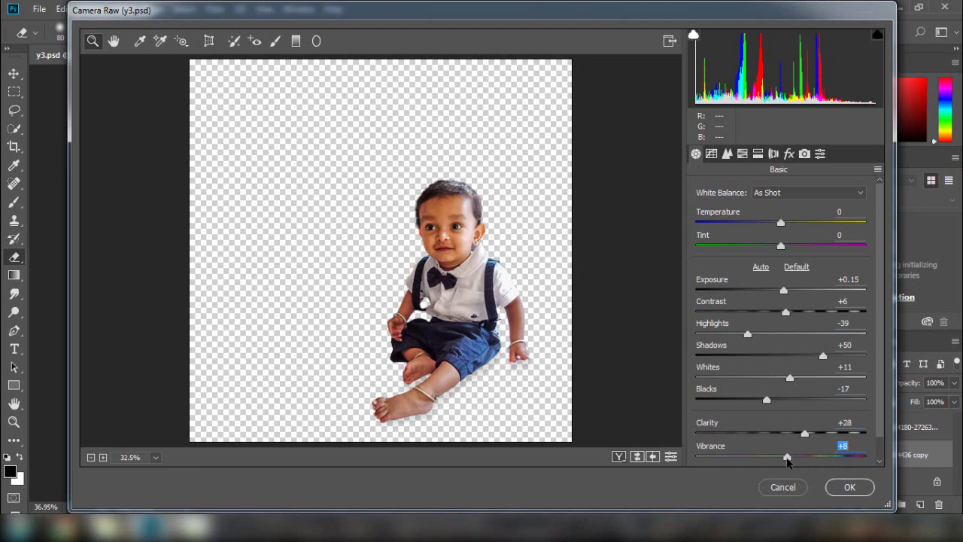
# Step: Brighten orange luminance and set Aquas +63 and Blues -66 saturation, then apply and save
pyautogui.click(742, 154)
pyautogui.click(801, 213)
pyautogui.moveTo(785, 287)
pyautogui.mouseDown()
pyautogui.moveTo(813, 288)
pyautogui.moveTo(771, 291)
pyautogui.moveTo(846, 279)
pyautogui.moveTo(788, 274)
pyautogui.mouseUp()
pyautogui.click(754, 215)
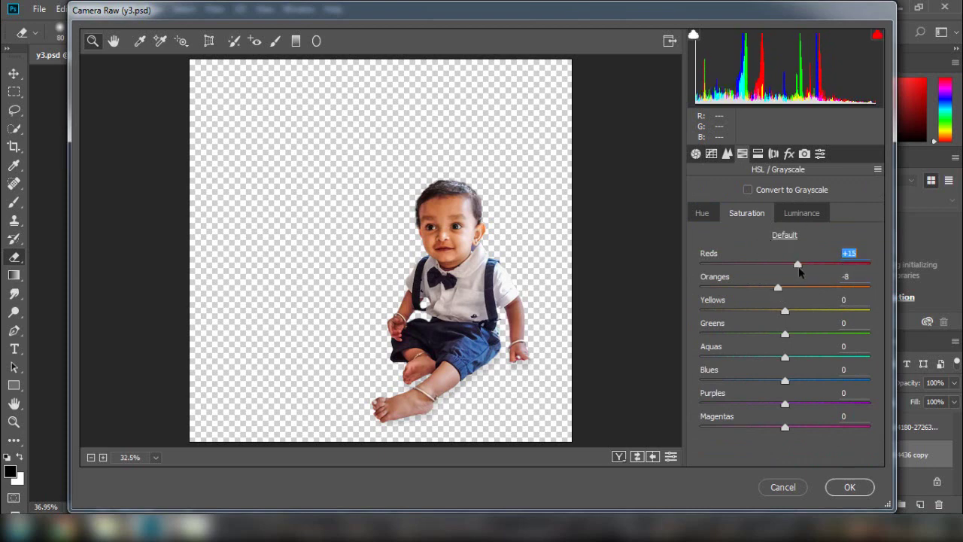
pyautogui.moveTo(786, 314); pyautogui.dragTo(818, 321)
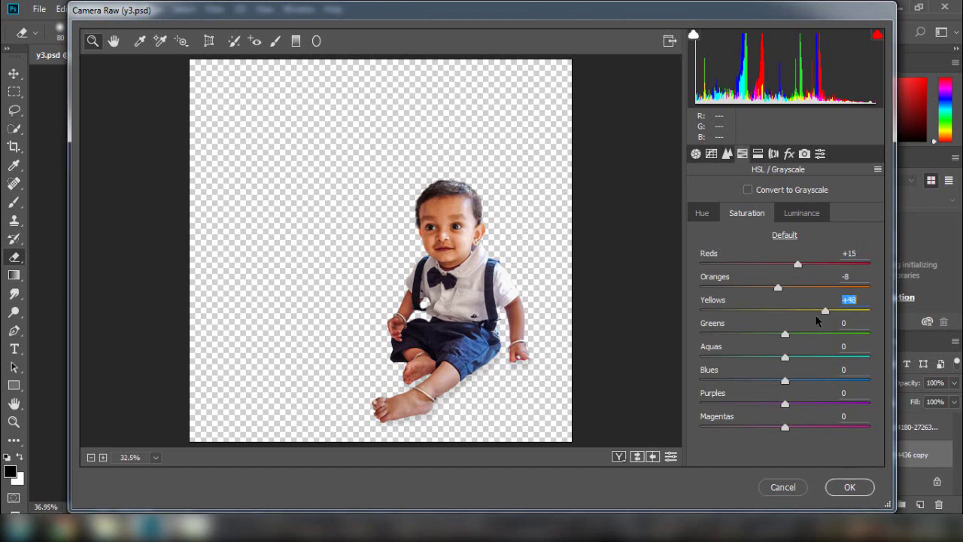
pyautogui.doubleClick(813, 311)
pyautogui.moveTo(784, 357); pyautogui.dragTo(837, 357)
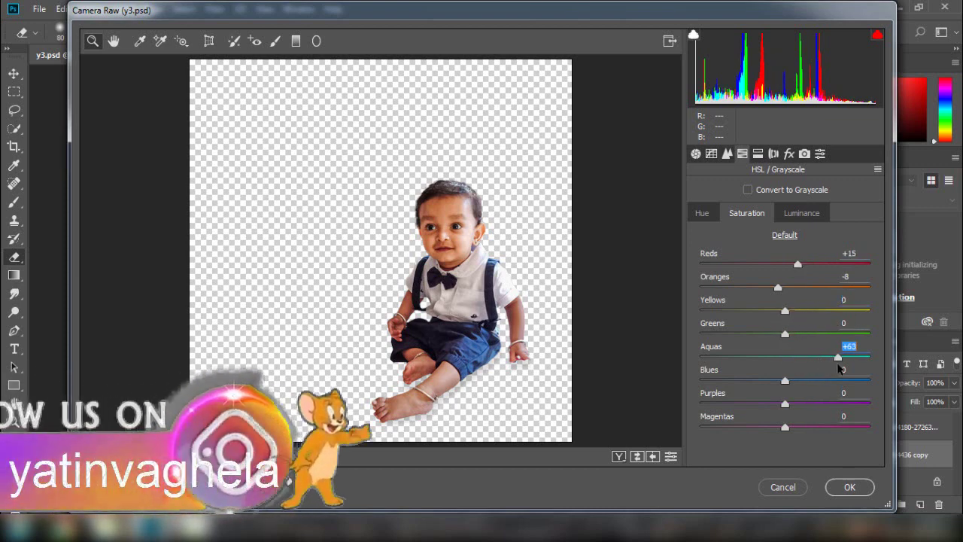
pyautogui.moveTo(785, 381)
pyautogui.mouseDown()
pyautogui.moveTo(828, 381)
pyautogui.moveTo(688, 392)
pyautogui.mouseUp()
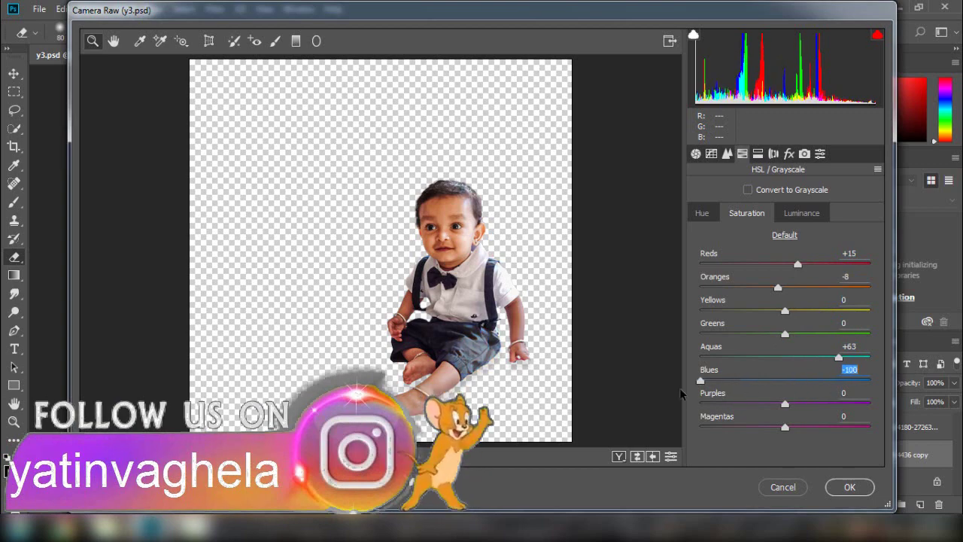
pyautogui.hotkey('ctrl', 'z')
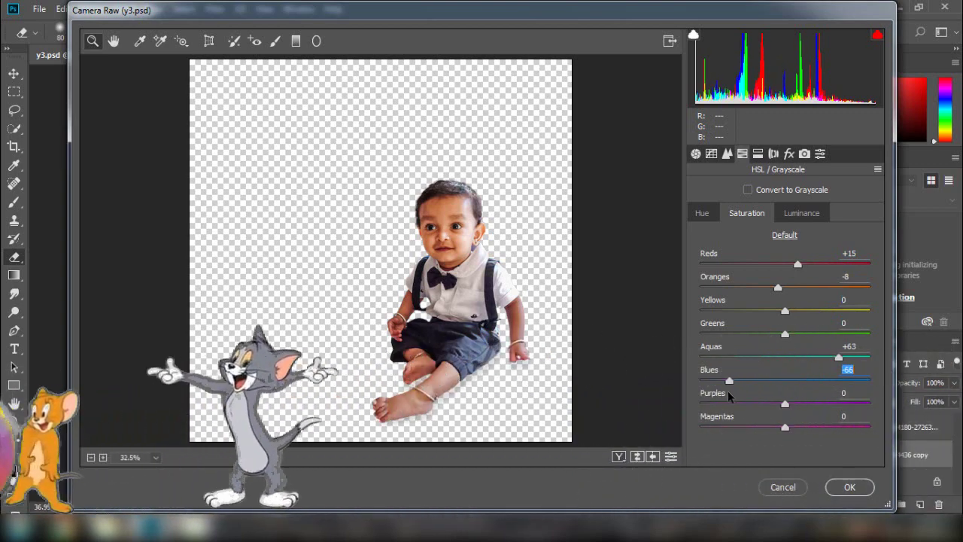
pyautogui.click(851, 488)
pyautogui.hotkey('ctrl', 's')
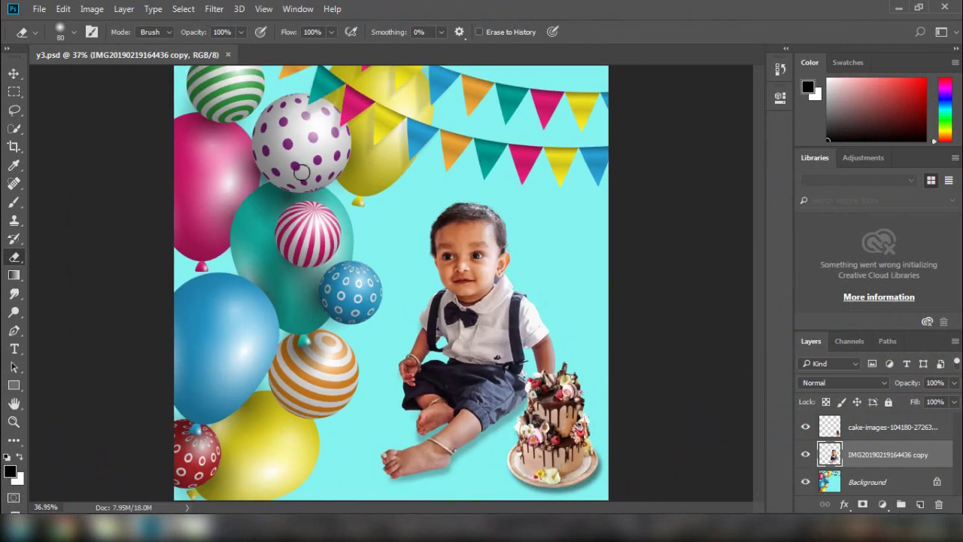
# Step: Place the cake-piece image as a linked layer above the cake
pyautogui.click(873, 429)
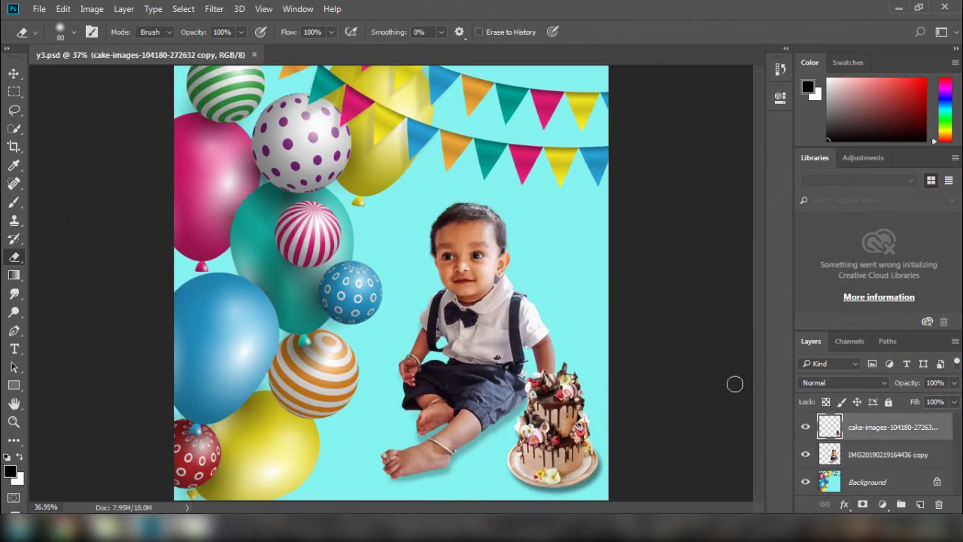
pyautogui.click(39, 9)
pyautogui.click(79, 270)
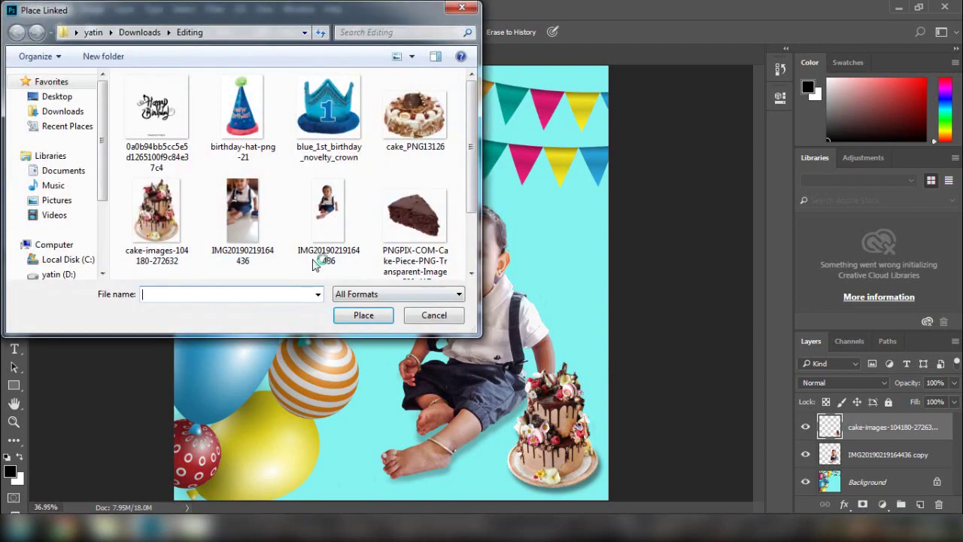
pyautogui.click(431, 217)
pyautogui.doubleClick(430, 217)
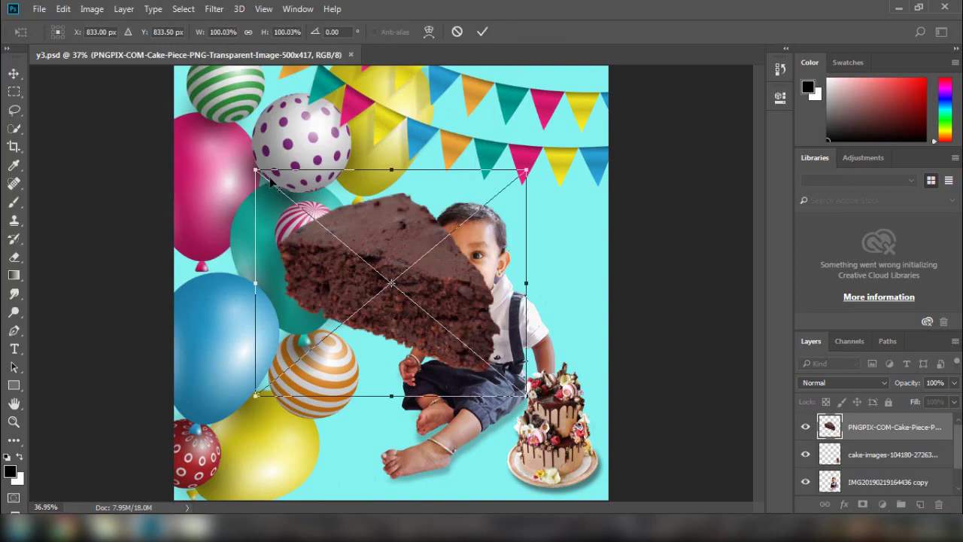
# Step: Shrink the cake slice to about 8%, tilt it about 14°, and set it on the baby's hand
pyautogui.moveTo(256, 170); pyautogui.dragTo(368, 262)
pyautogui.scroll(2, 368, 262)
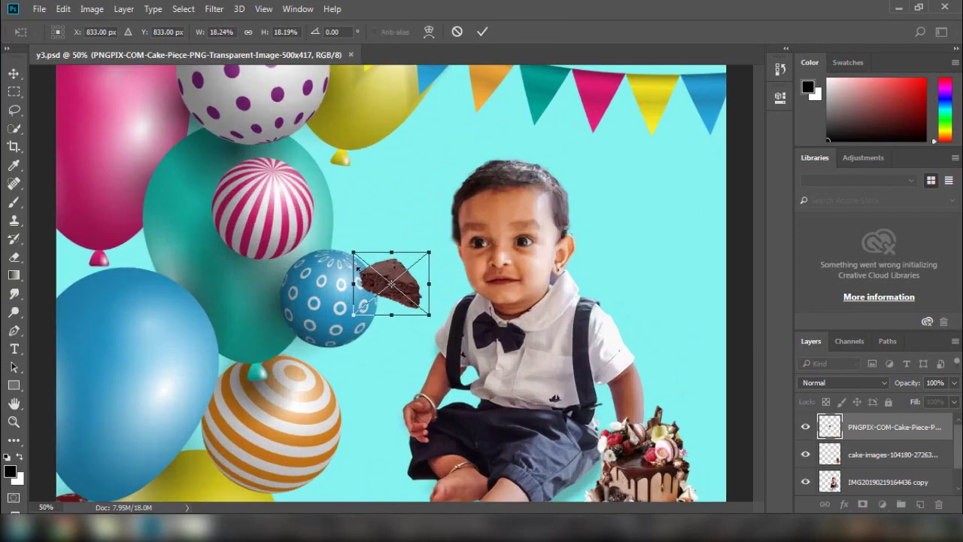
pyautogui.scroll(1, 360, 269)
pyautogui.scroll(-2, 426, 320)
pyautogui.moveTo(374, 168); pyautogui.dragTo(423, 371)
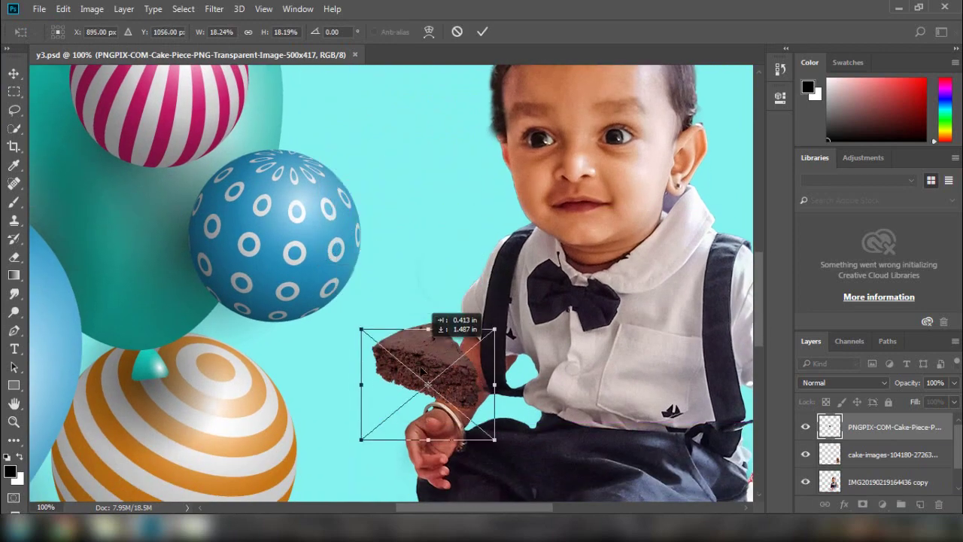
pyautogui.hotkey('ctrl', '+')
pyautogui.moveTo(441, 428); pyautogui.dragTo(399, 188)
pyautogui.moveTo(586, 169); pyautogui.dragTo(611, 217)
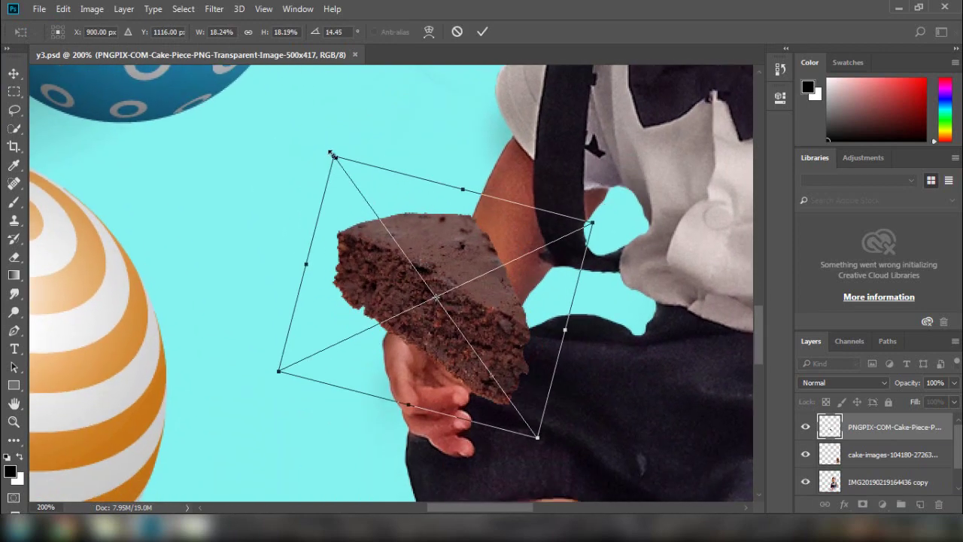
pyautogui.moveTo(331, 152); pyautogui.dragTo(389, 232)
pyautogui.moveTo(437, 266); pyautogui.dragTo(450, 341)
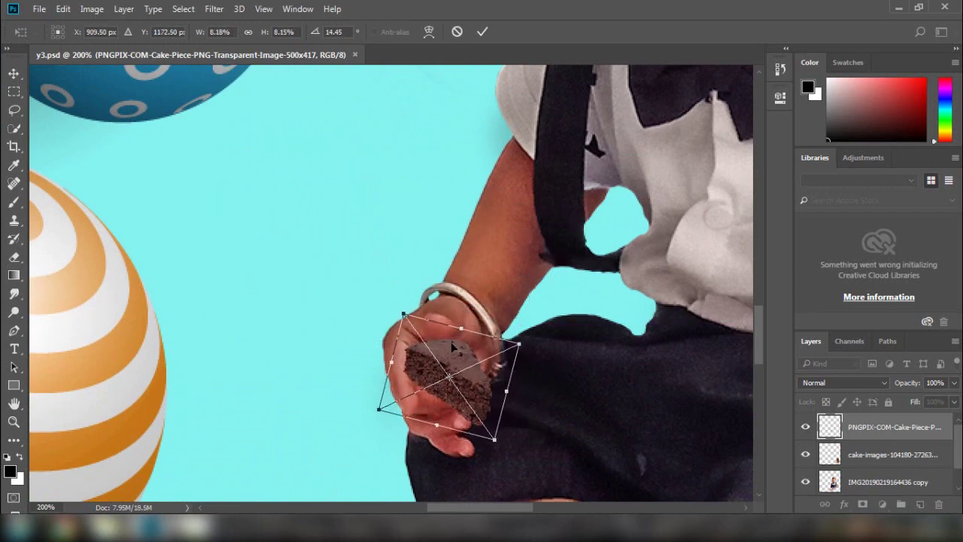
pyautogui.press('Return')
# Step: Nudge the slice into the hand, rasterize its layer, and lower its opacity
pyautogui.press('e')
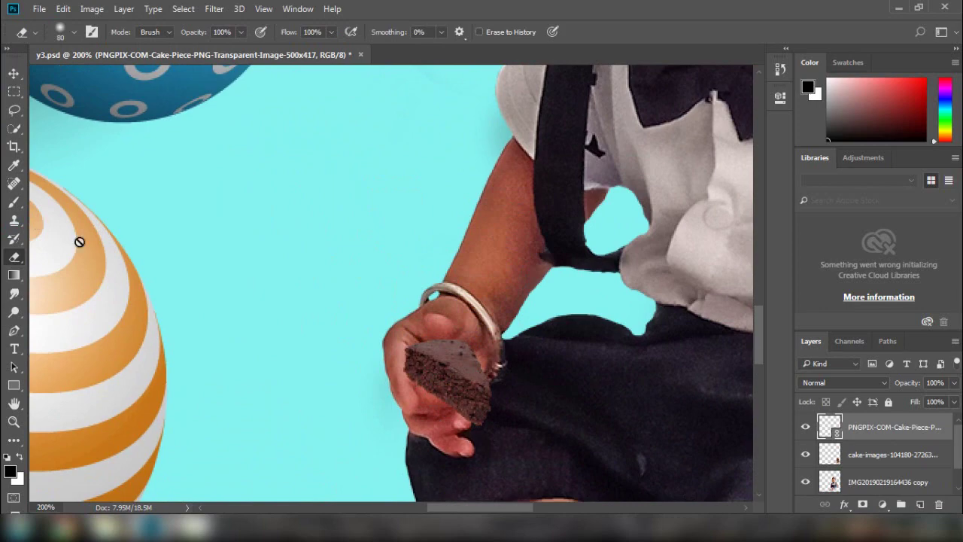
pyautogui.click(13, 73)
pyautogui.moveTo(450, 365); pyautogui.dragTo(444, 352)
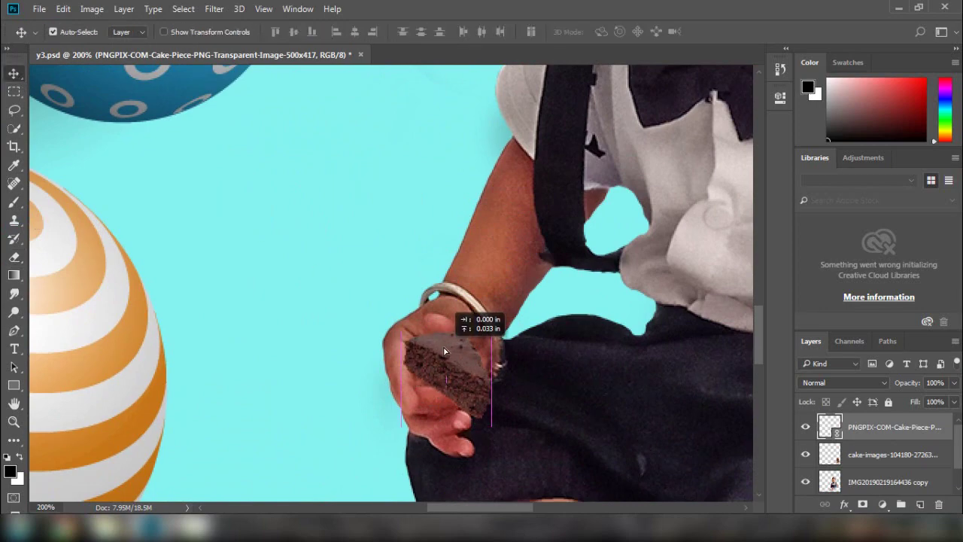
pyautogui.scroll(4, 444, 352)
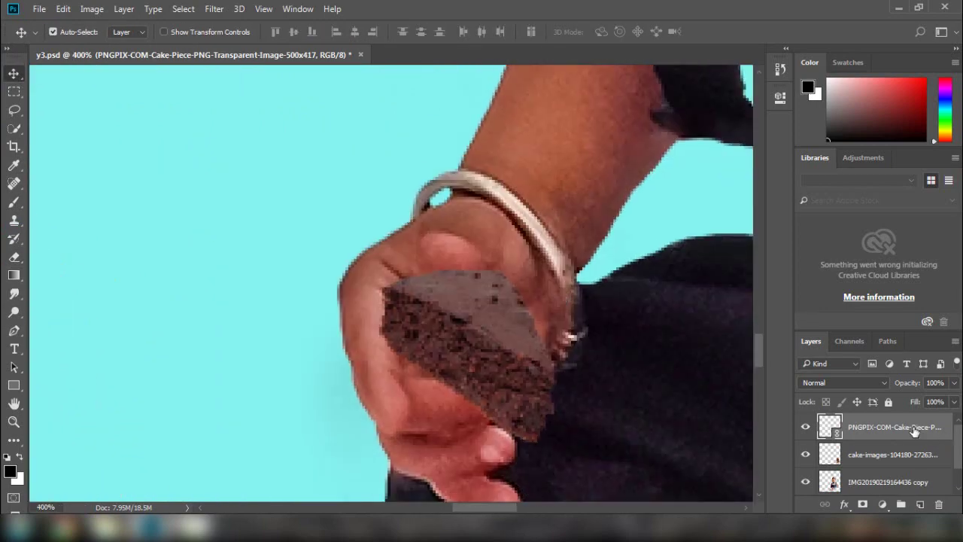
pyautogui.rightClick(914, 430)
pyautogui.click(723, 348)
pyautogui.moveTo(915, 384); pyautogui.dragTo(892, 383)
# Step: Use an 8 px hard round eraser around the fingers, then raise the slice's opacity back
pyautogui.click(14, 257)
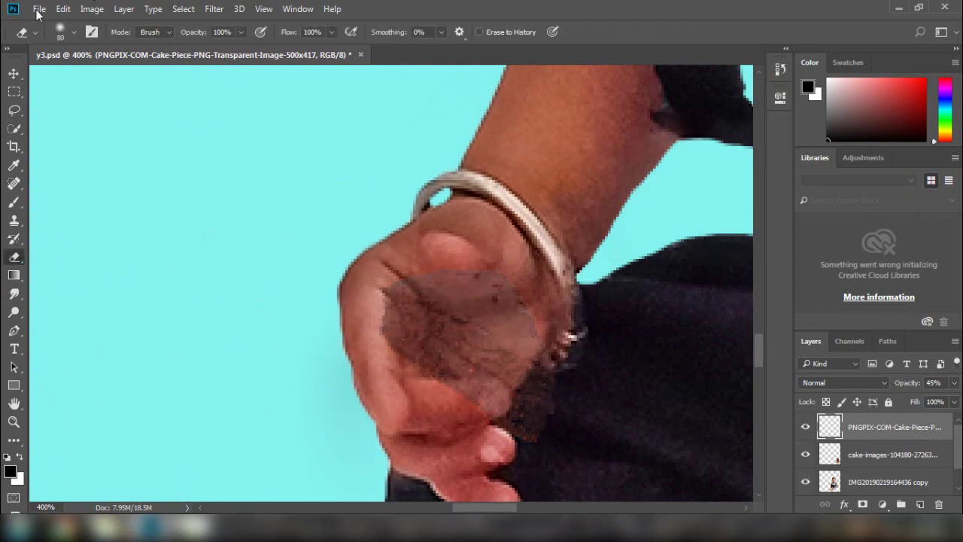
pyautogui.click(64, 31)
pyautogui.click(37, 172)
pyautogui.click(75, 239)
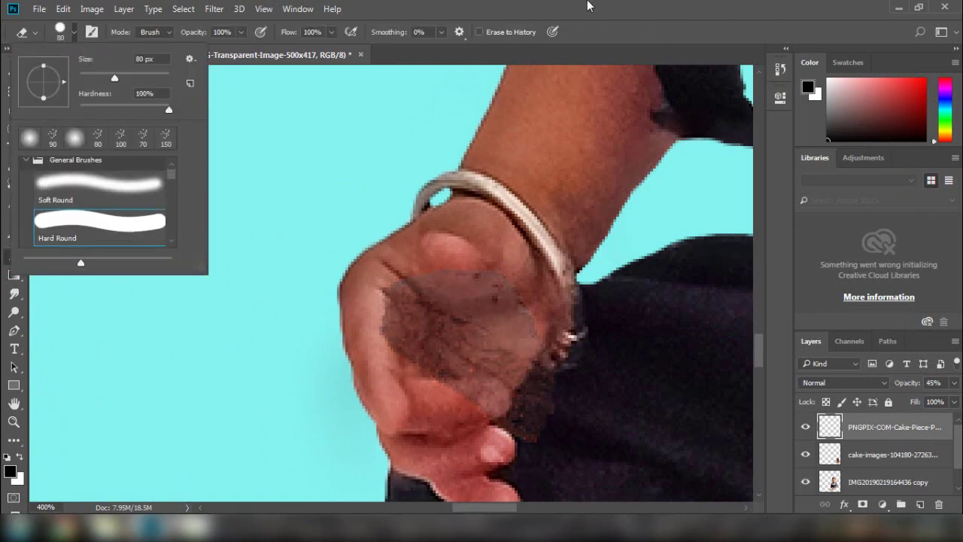
pyautogui.press('Return')
pyautogui.press('[')
pyautogui.press('[')
pyautogui.press('[')
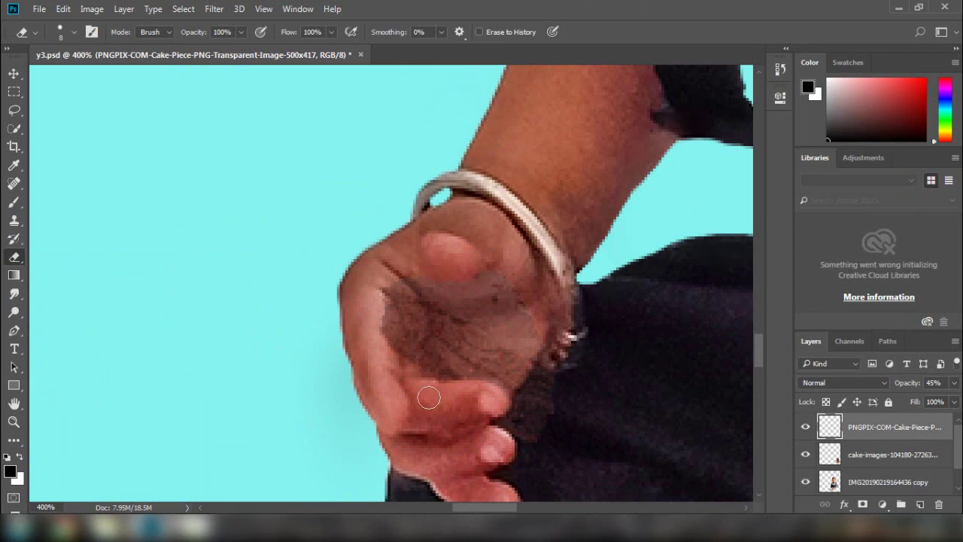
pyautogui.hotkey('ctrl', '0')
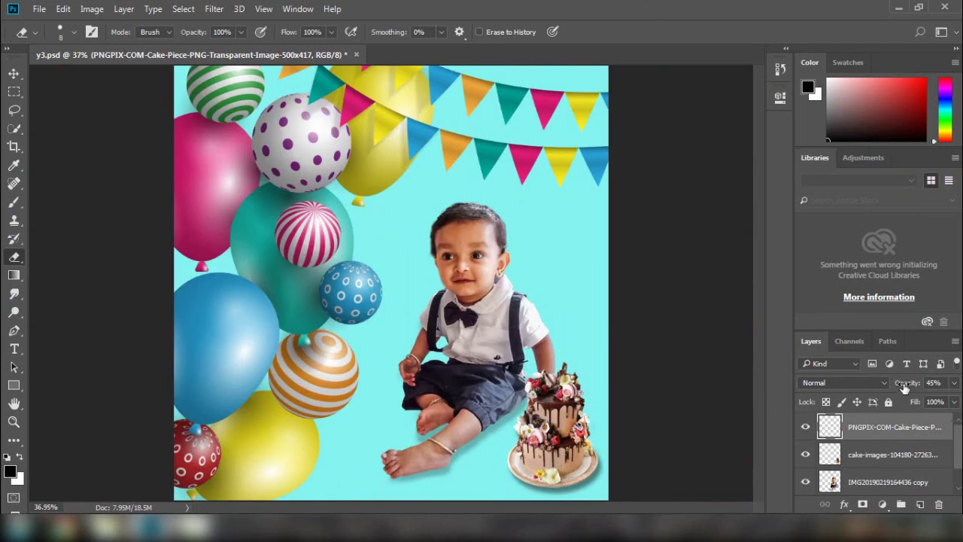
pyautogui.moveTo(905, 386); pyautogui.dragTo(901, 385)
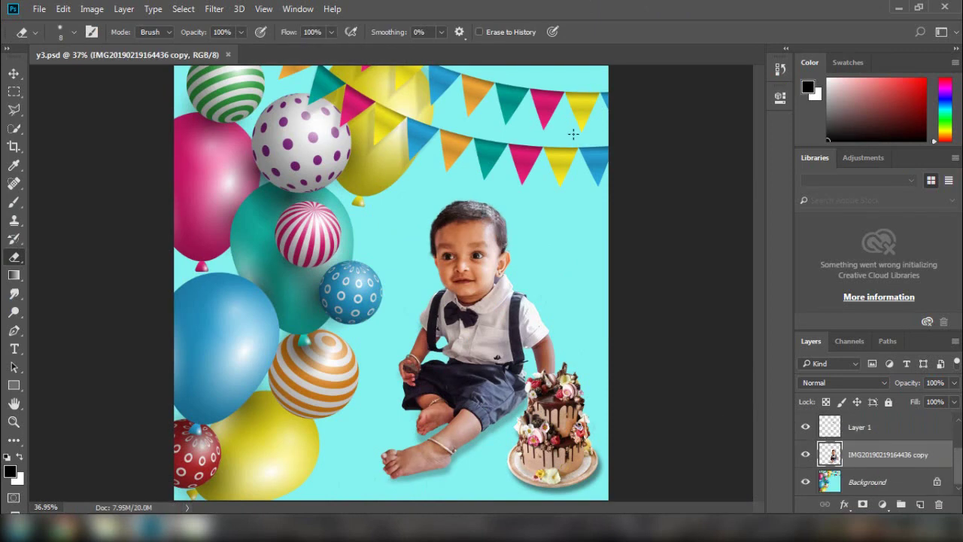
# Step: Apply Color Efex Pro 4's Detail Extractor at 22% to the baby photo
pyautogui.click(216, 9)
pyautogui.moveTo(241, 305)
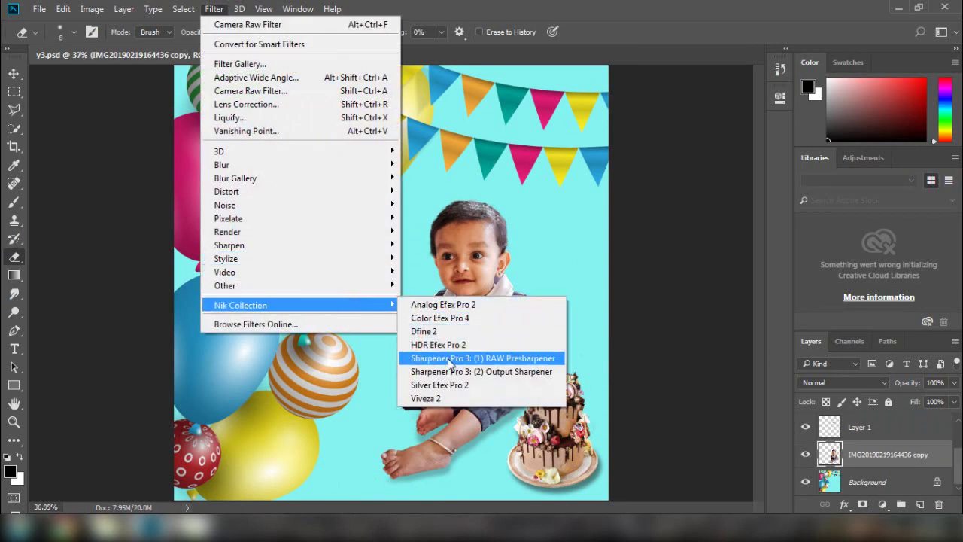
pyautogui.click(452, 324)
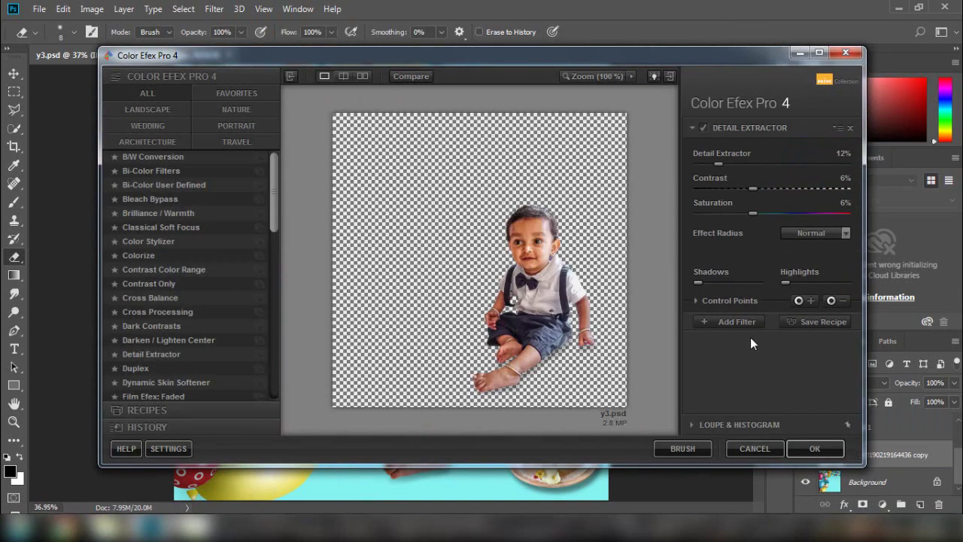
pyautogui.moveTo(732, 165); pyautogui.dragTo(736, 165)
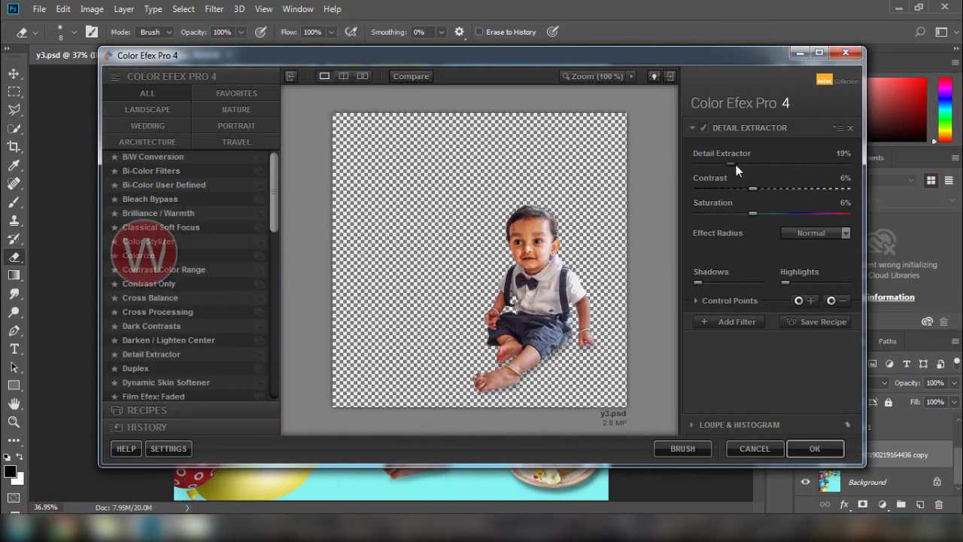
pyautogui.click(807, 447)
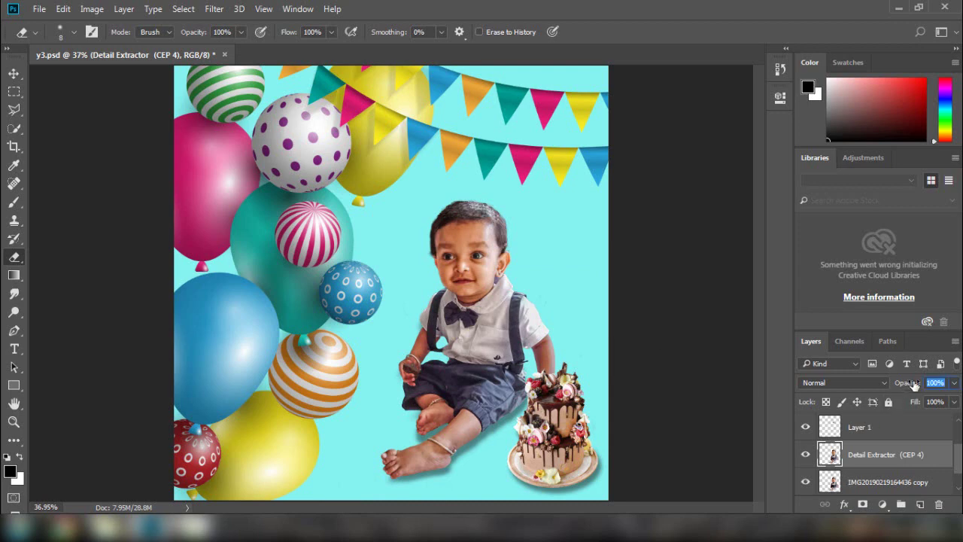
# Step: Fade the Detail Extractor layer and merge it down into the baby photo layer
pyautogui.moveTo(913, 384); pyautogui.dragTo(887, 395)
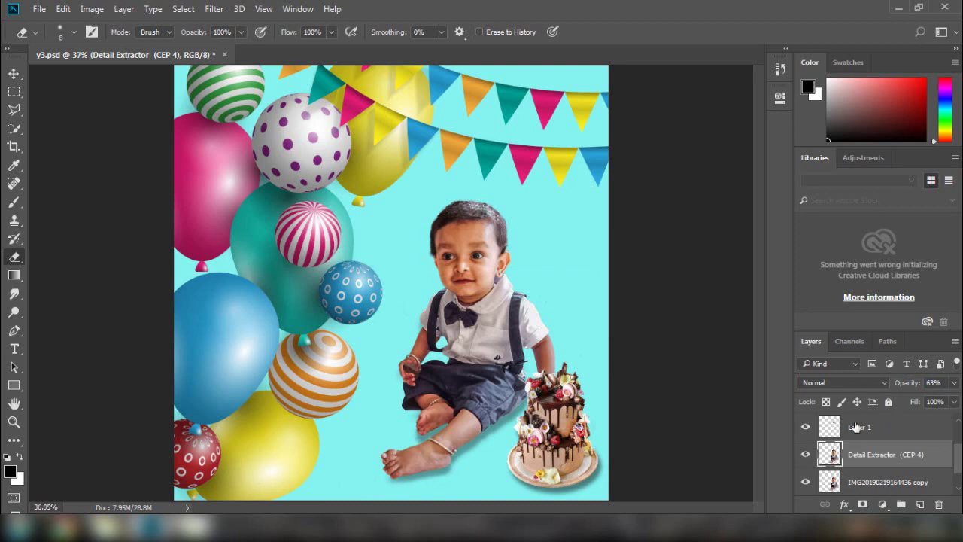
pyautogui.moveTo(911, 385); pyautogui.dragTo(904, 385)
pyautogui.rightClick(876, 462)
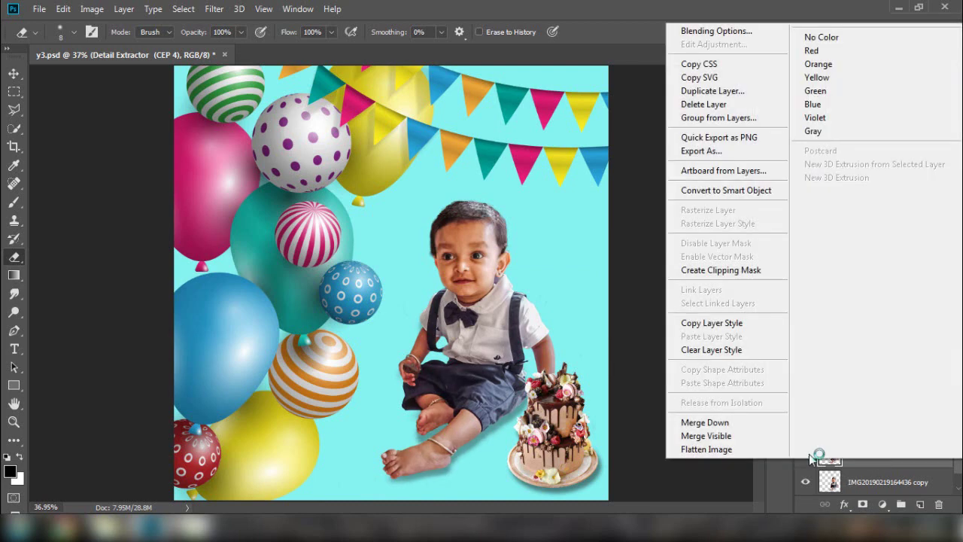
pyautogui.click(746, 419)
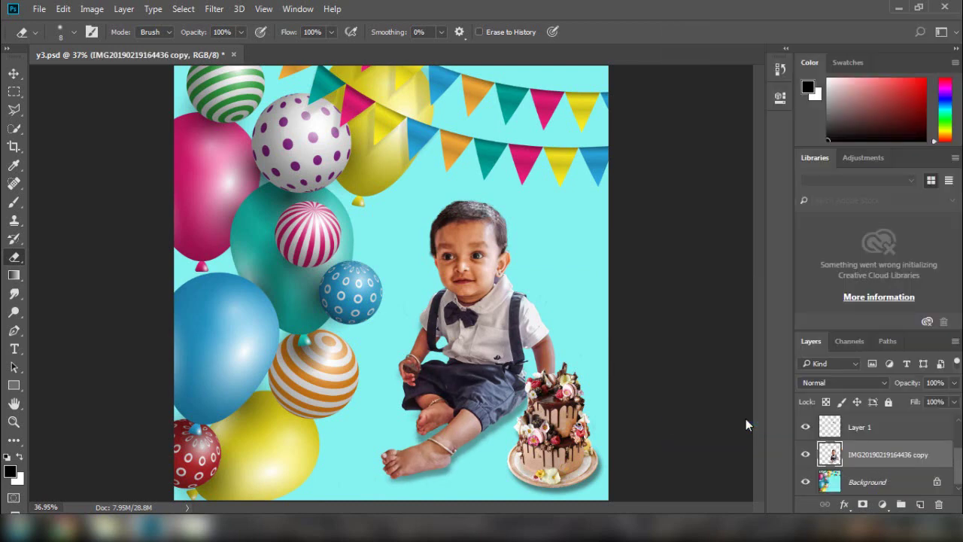
pyautogui.click(850, 437)
# Step: Place the Happy Birthday lettering image onto the left blue balloon, scaled about 91% and tilted 11°
pyautogui.click(39, 8)
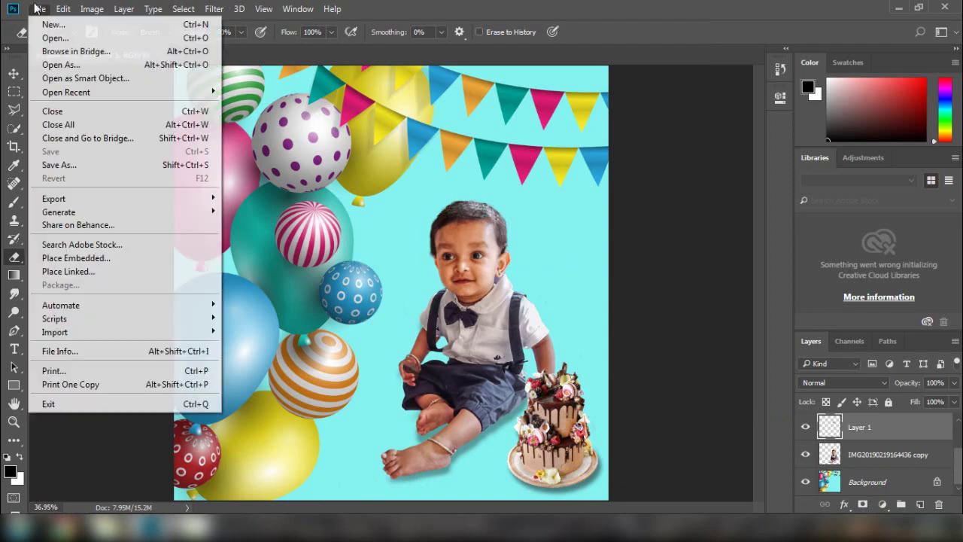
pyautogui.click(68, 275)
pyautogui.click(156, 109)
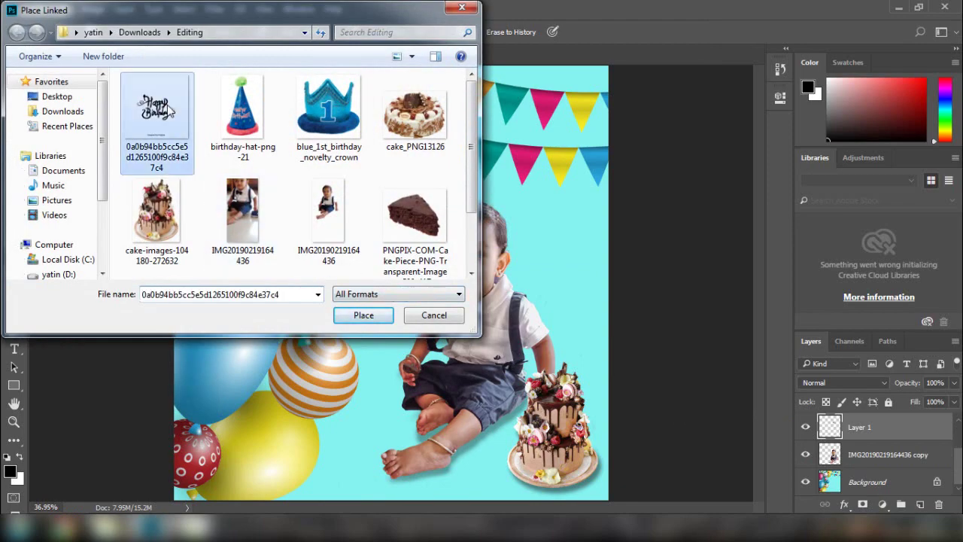
pyautogui.click(372, 315)
pyautogui.moveTo(401, 239); pyautogui.dragTo(566, 184)
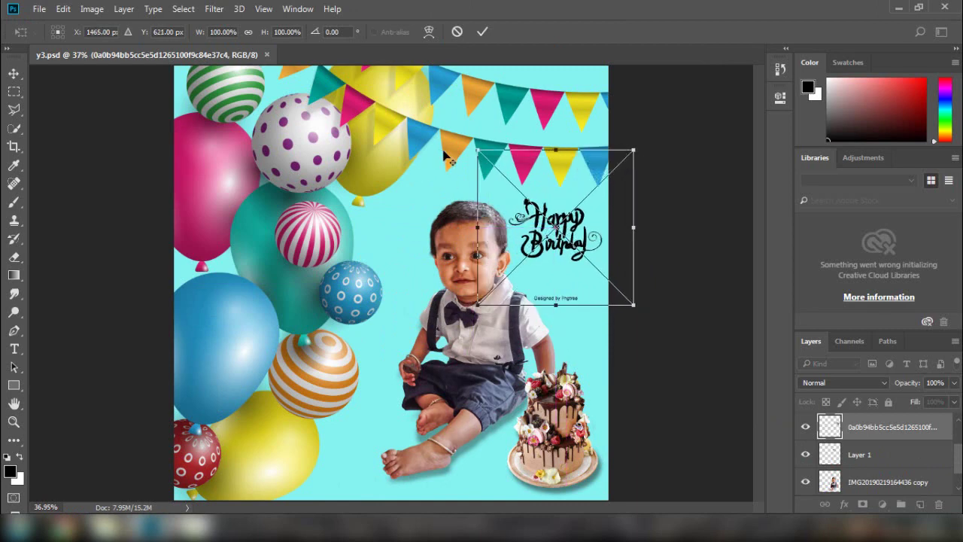
pyautogui.moveTo(479, 152); pyautogui.dragTo(510, 185)
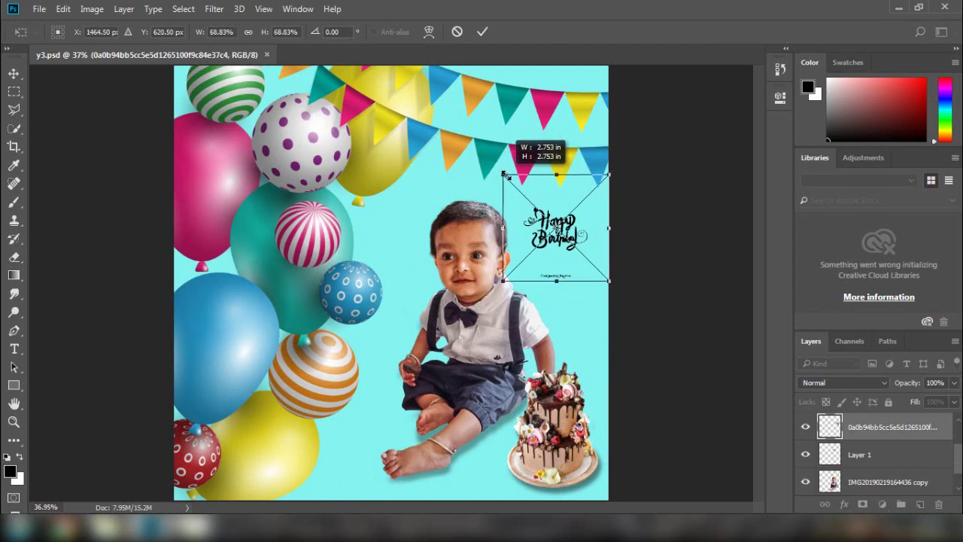
pyautogui.moveTo(555, 207); pyautogui.dragTo(217, 308)
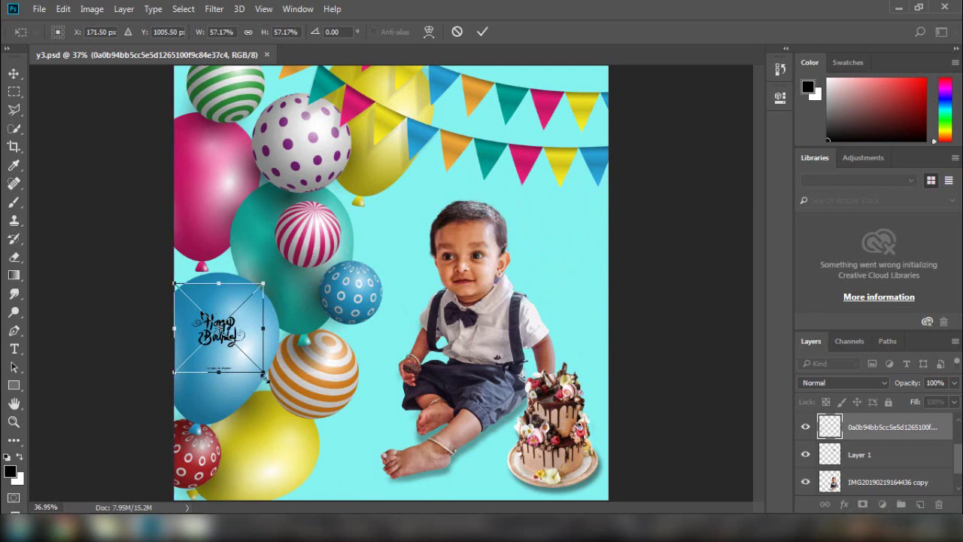
pyautogui.moveTo(263, 371); pyautogui.dragTo(290, 398)
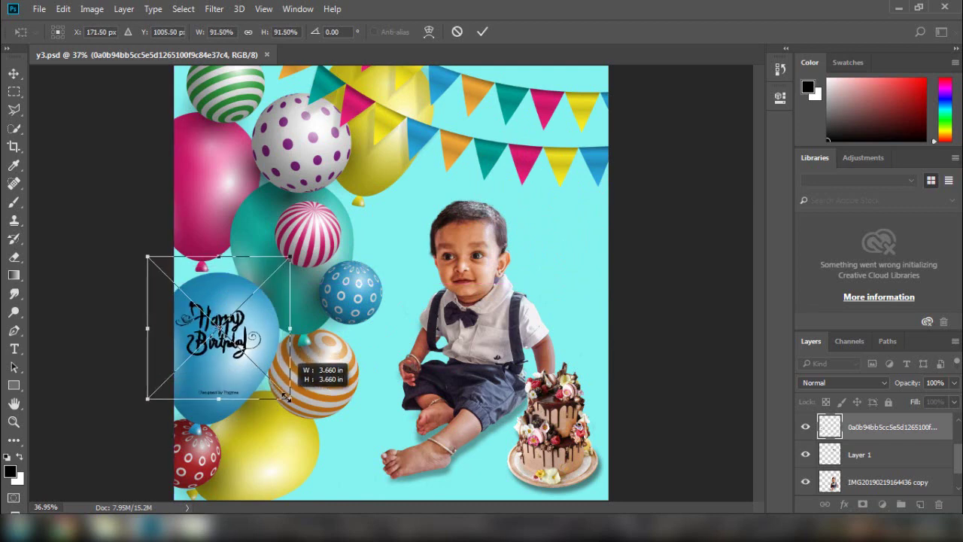
pyautogui.moveTo(308, 239); pyautogui.dragTo(273, 330)
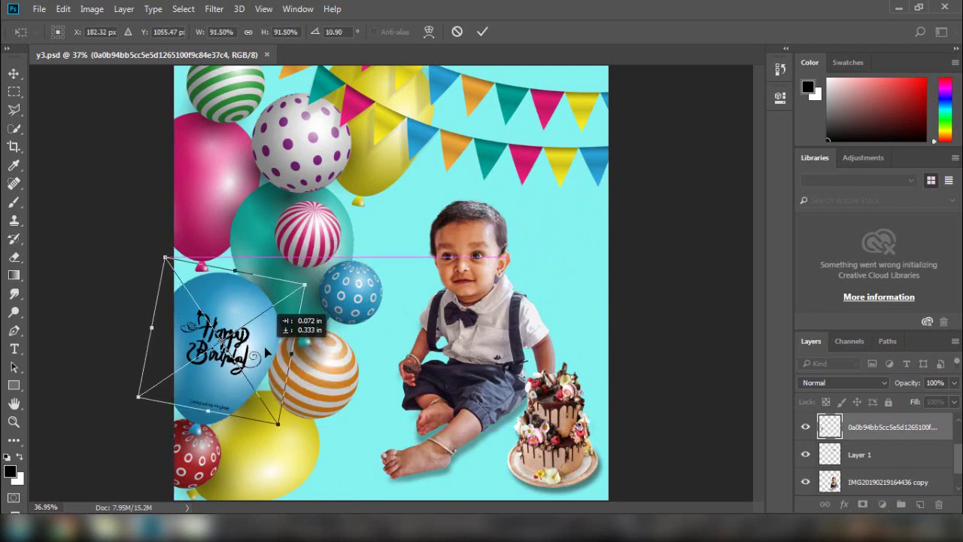
pyautogui.press('Return')
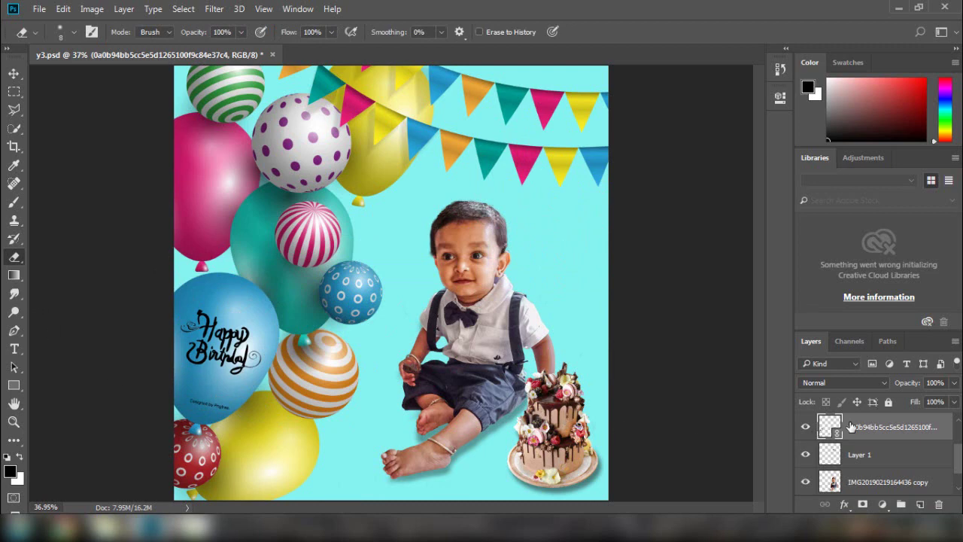
# Step: Rasterize the lettering layer, set it to 67% opacity, and duplicate it
pyautogui.rightClick(850, 427)
pyautogui.click(583, 339)
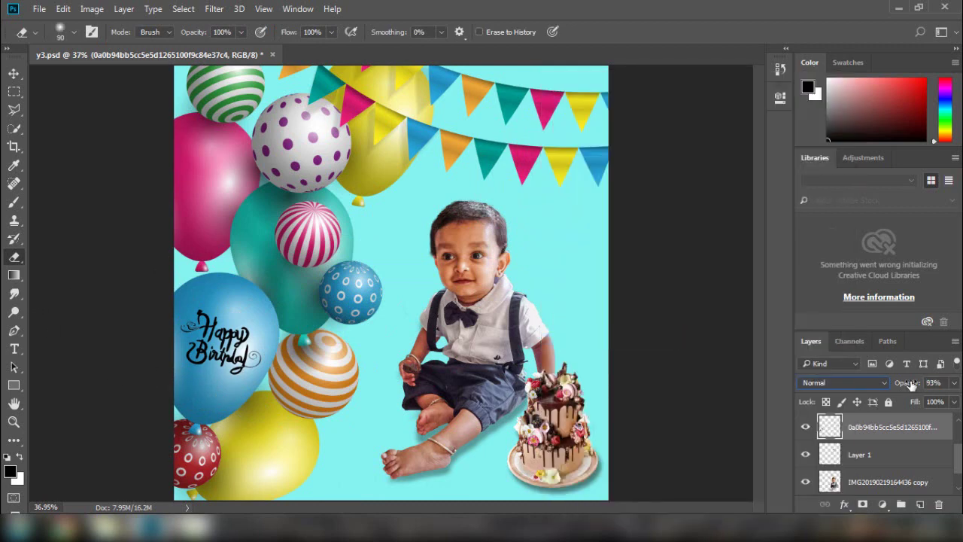
pyautogui.moveTo(912, 385); pyautogui.dragTo(908, 386)
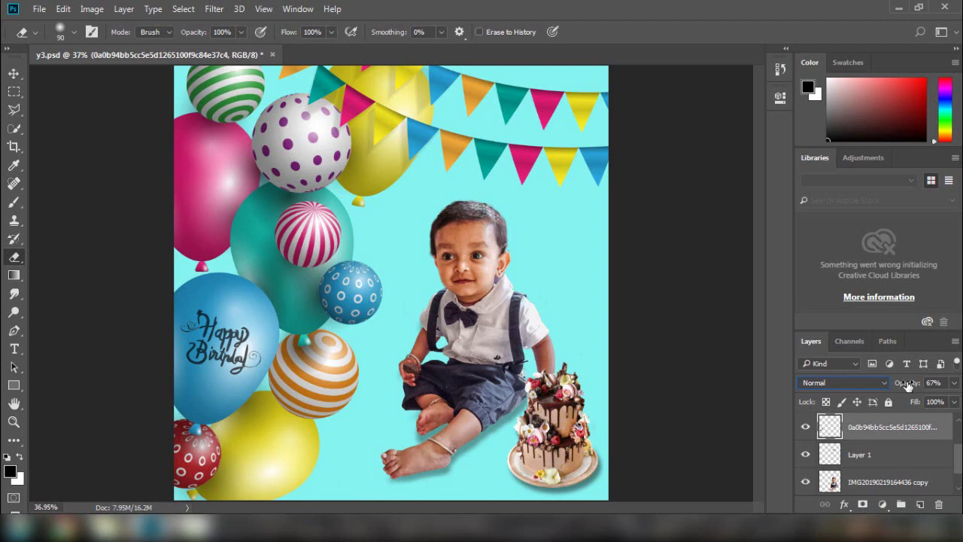
pyautogui.hotkey('ctrl', 'j')
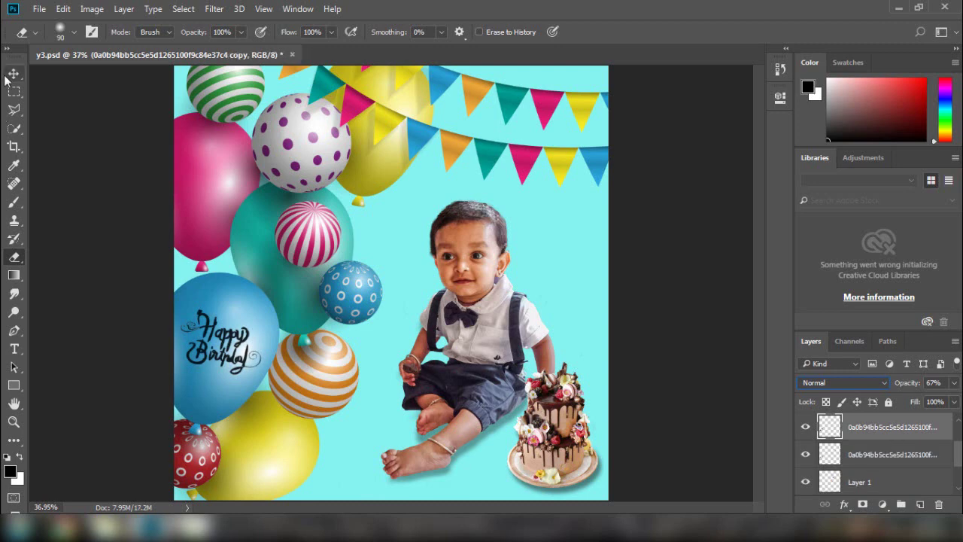
# Step: Select the top lettering copy and move it down onto the yellow balloon
pyautogui.press('v')
pyautogui.keyDown('shift'); pyautogui.click(273, 429); pyautogui.keyUp('shift')
pyautogui.click(878, 423)
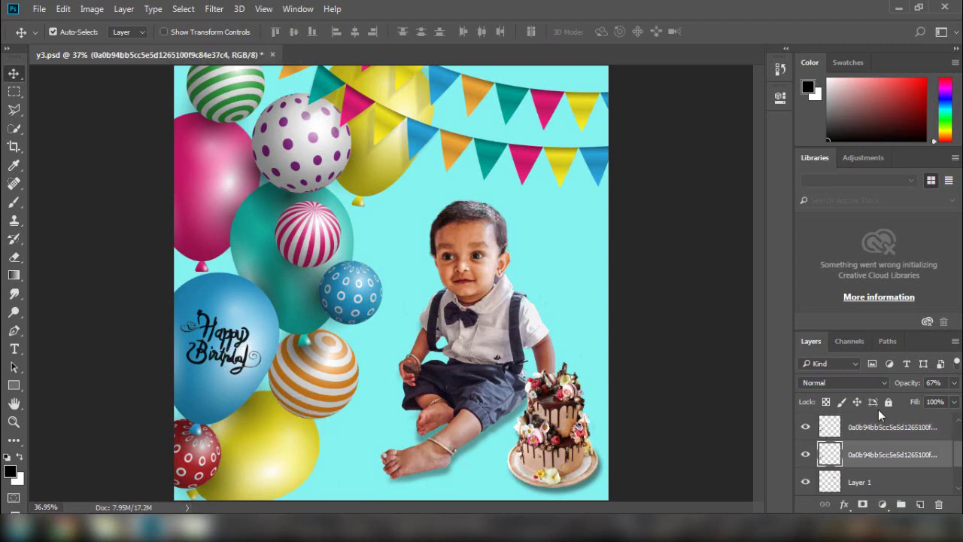
pyautogui.moveTo(217, 361); pyautogui.dragTo(271, 463)
# Step: Shrink the lettering copy to 77% and tilt it 49° on the yellow balloon
pyautogui.hotkey('ctrl', 't')
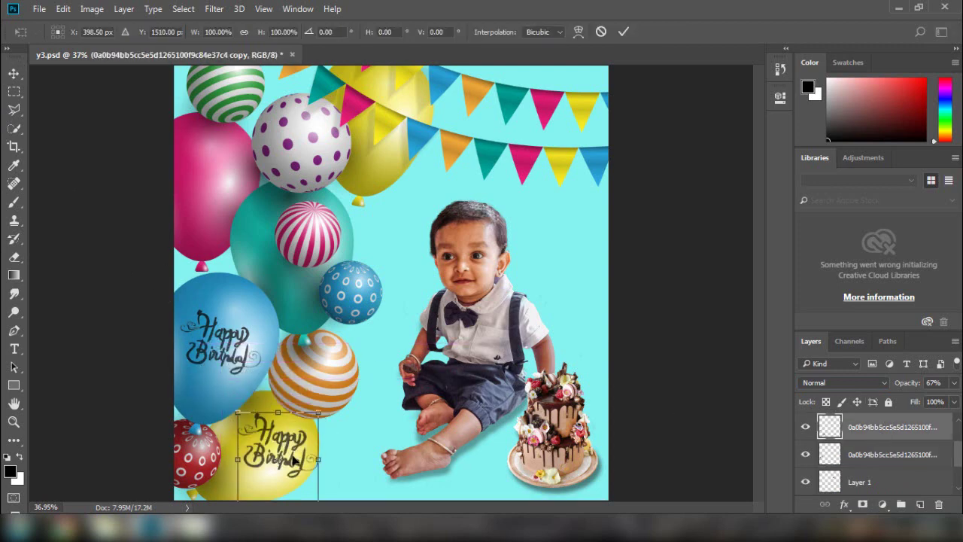
pyautogui.moveTo(361, 474)
pyautogui.mouseDown()
pyautogui.moveTo(280, 456)
pyautogui.moveTo(287, 449)
pyautogui.mouseUp()
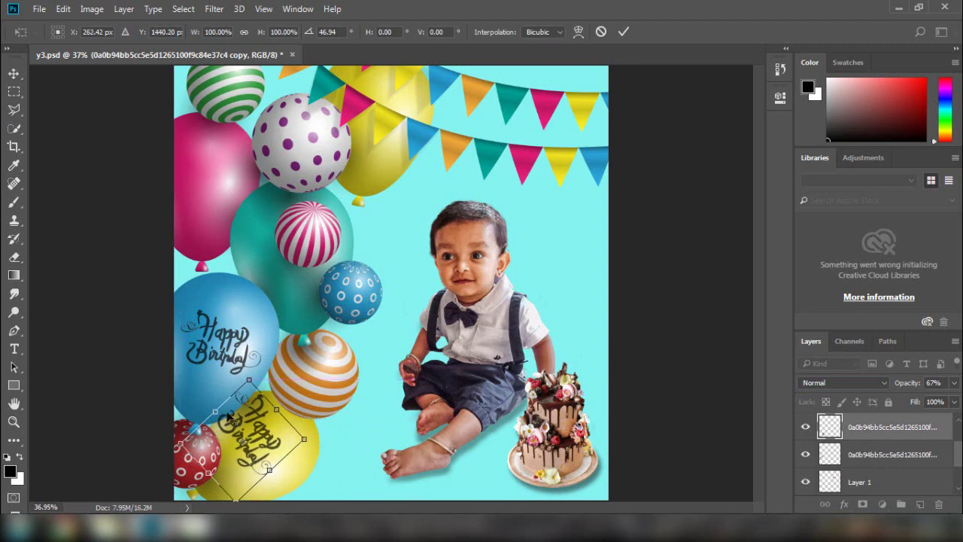
pyautogui.moveTo(248, 380); pyautogui.dragTo(269, 392)
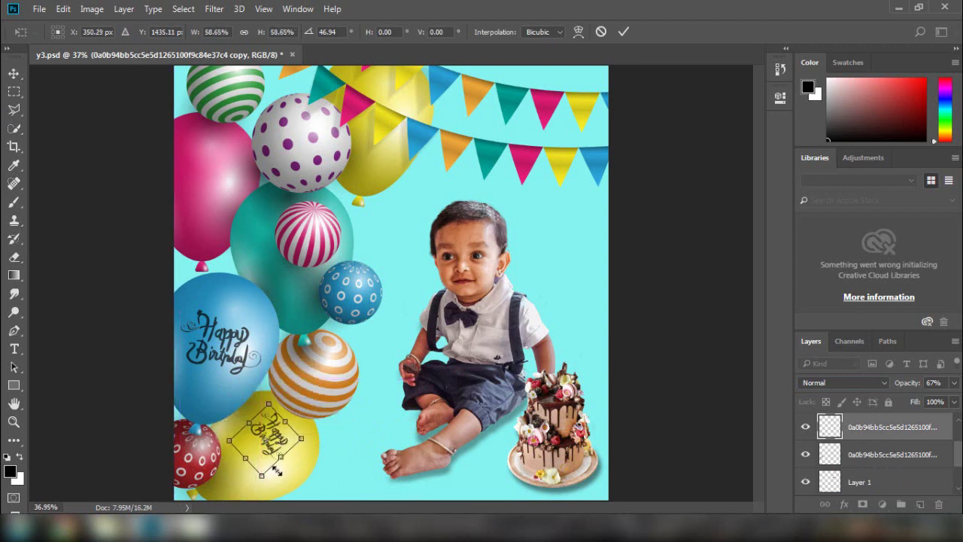
pyautogui.moveTo(236, 498); pyautogui.dragTo(264, 486)
pyautogui.moveTo(350, 451); pyautogui.dragTo(346, 436)
pyautogui.moveTo(301, 460)
pyautogui.mouseDown()
pyautogui.moveTo(270, 456)
pyautogui.moveTo(286, 451)
pyautogui.mouseUp()
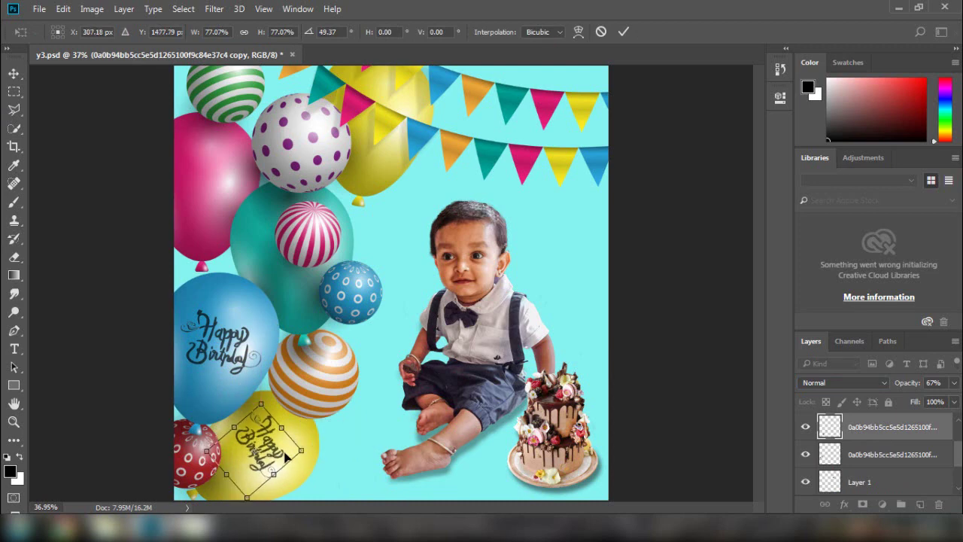
pyautogui.press('Return')
pyautogui.click(854, 383)
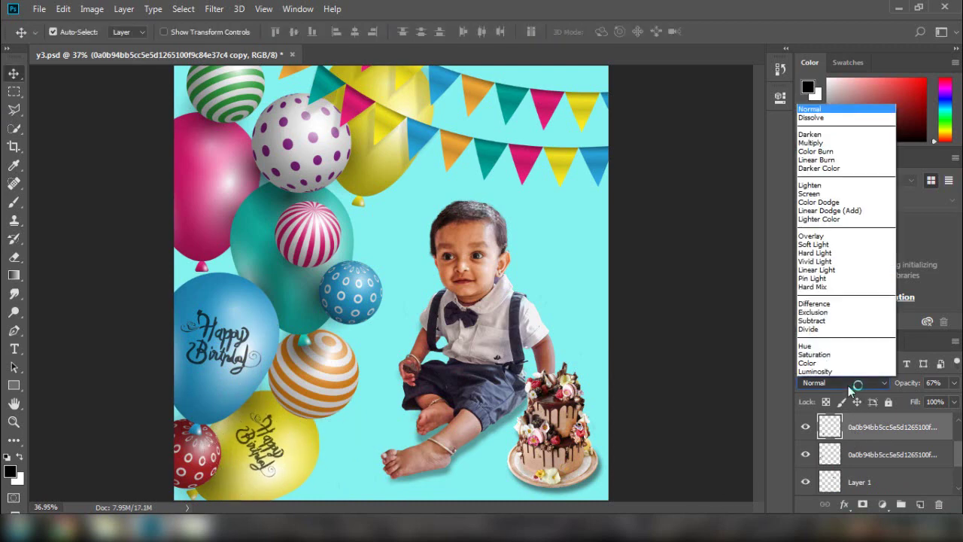
# Step: Try blend modes on the lettering copy, including Darken and Divide
pyautogui.click(818, 137)
pyautogui.hotkey('shift', '+')
pyautogui.hotkey('shift', '+')
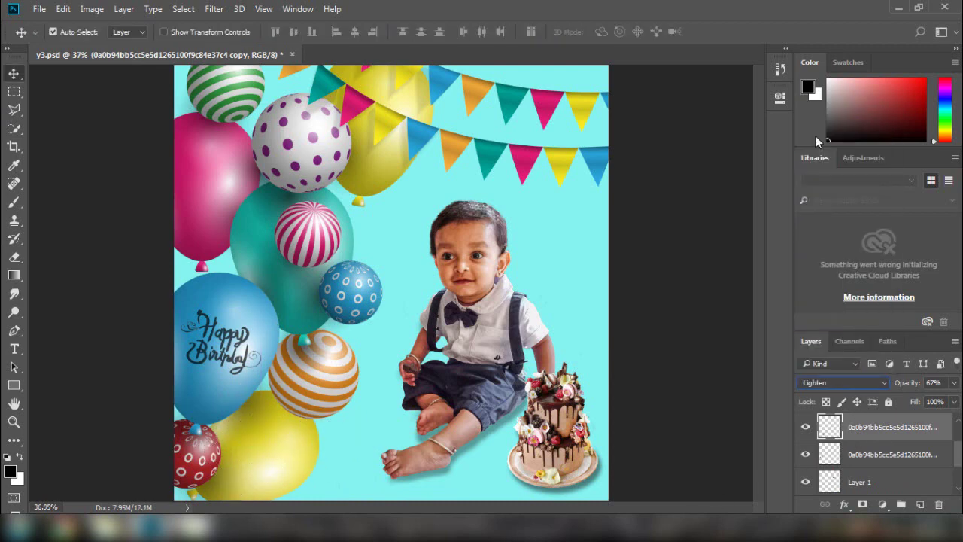
pyautogui.hotkey('shift', '+')
pyautogui.hotkey('shift', '+')
pyautogui.hotkey('shift', '+')
pyautogui.hotkey('shift', '+')
pyautogui.hotkey('shift', '+')
pyautogui.hotkey('shift', '+')
pyautogui.hotkey('shift', '+')
pyautogui.hotkey('shift', '+')
pyautogui.hotkey('shift', '+')
pyautogui.hotkey('shift', '+')
pyautogui.hotkey('shift', '+')
pyautogui.hotkey('shift', '-')
pyautogui.hotkey('shift', '-')
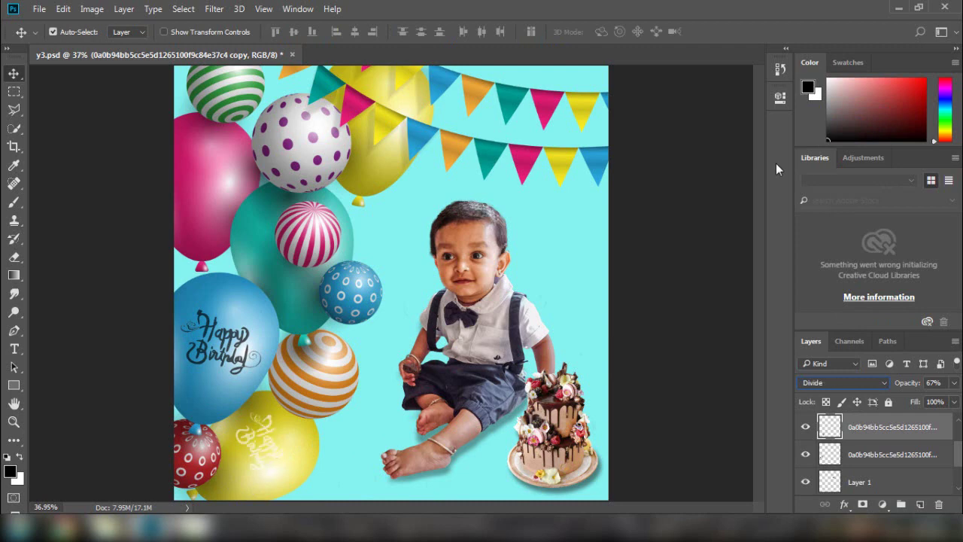
pyautogui.hotkey('shift', '-')
pyautogui.hotkey('shift', '-')
# Step: Paint the lettering pink (e39cbe) sampled from a balloon, then return it to Normal blending
pyautogui.keyDown('ctrl'); pyautogui.click(830, 427); pyautogui.keyUp('ctrl')
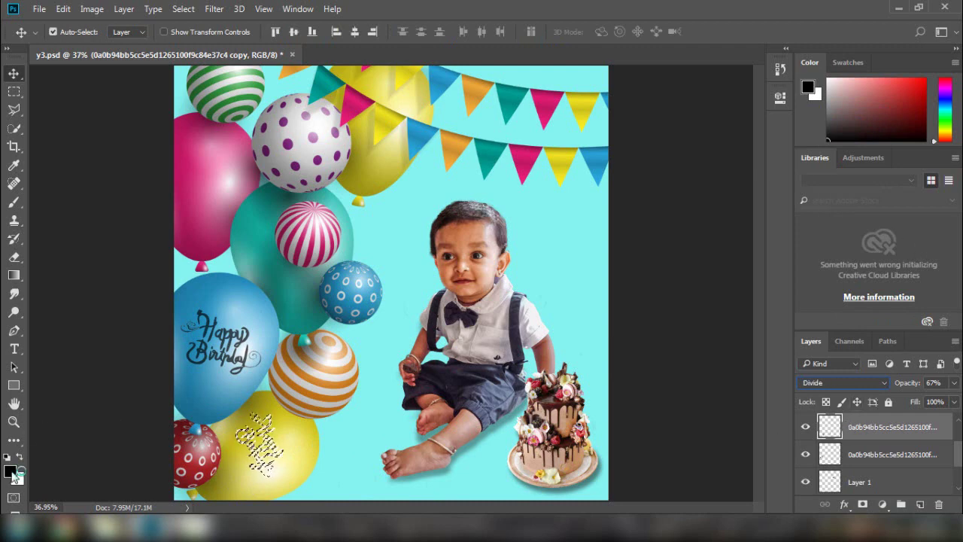
pyautogui.click(11, 471)
pyautogui.click(247, 161)
pyautogui.press('Return')
pyautogui.press('v')
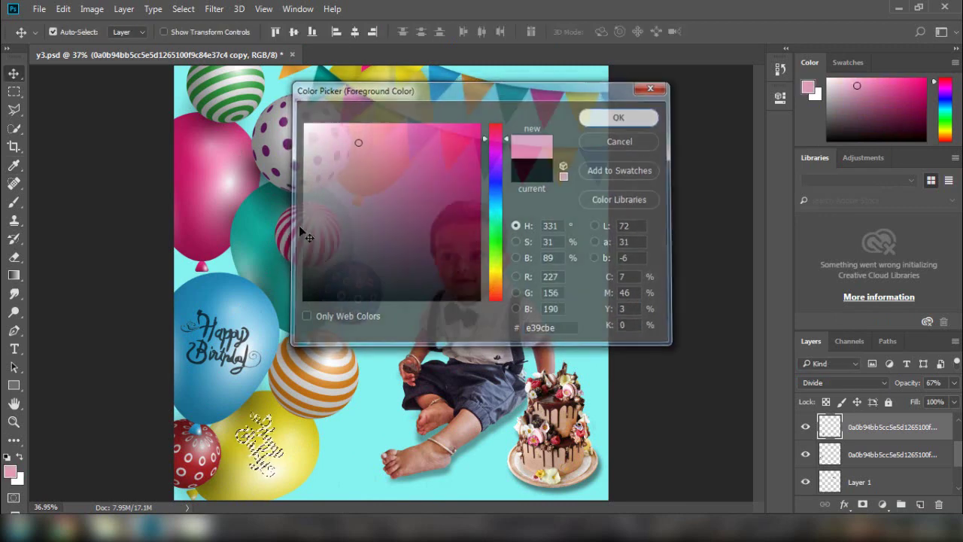
pyautogui.press('b')
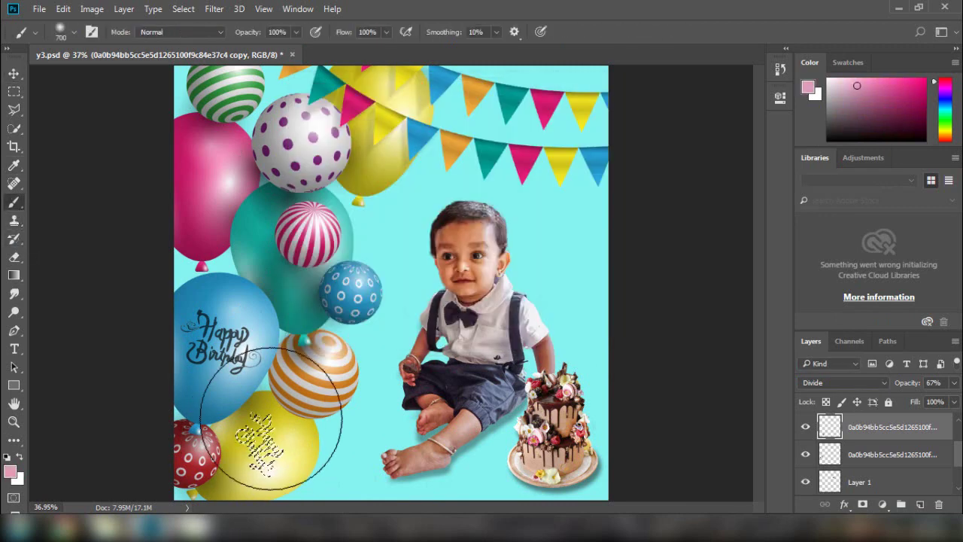
pyautogui.moveTo(273, 451); pyautogui.dragTo(215, 484)
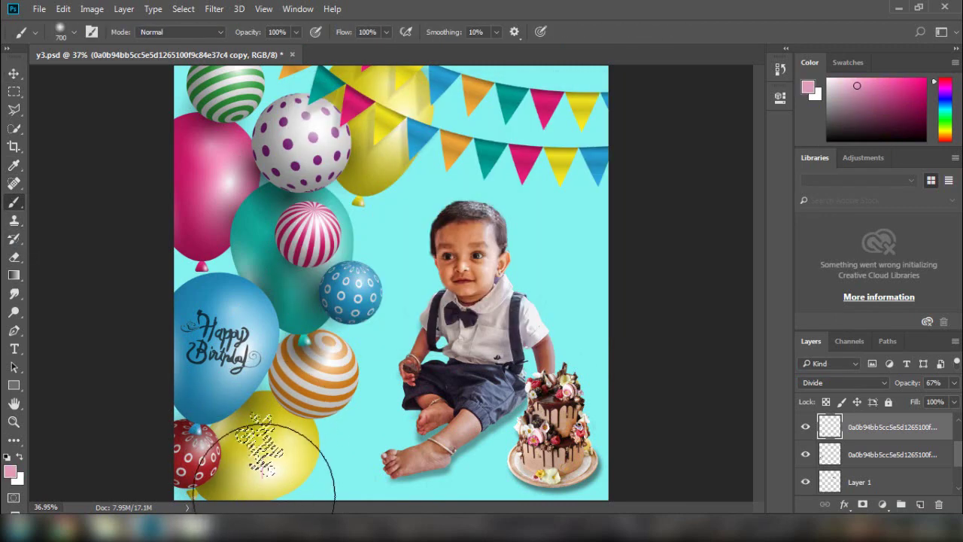
pyautogui.hotkey('ctrl', 'd')
pyautogui.click(843, 383)
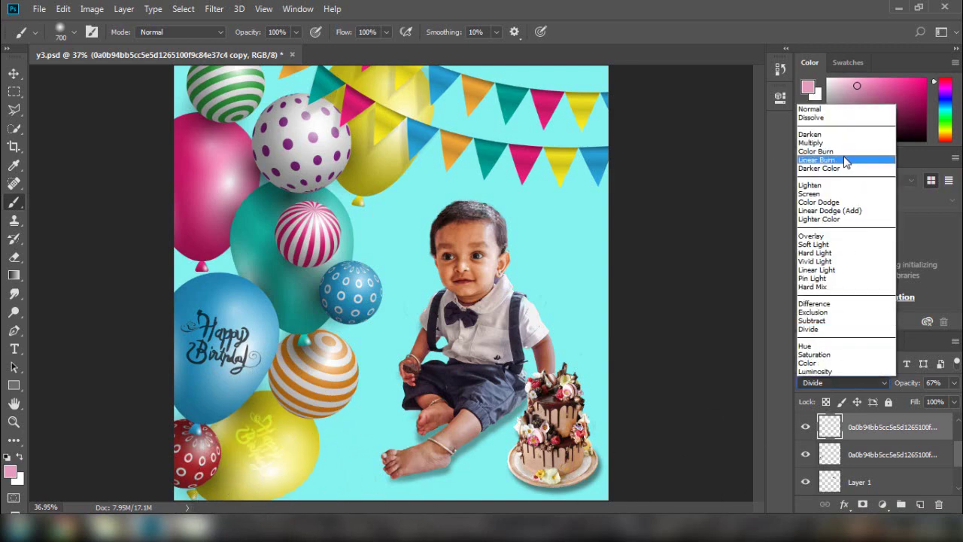
pyautogui.click(817, 109)
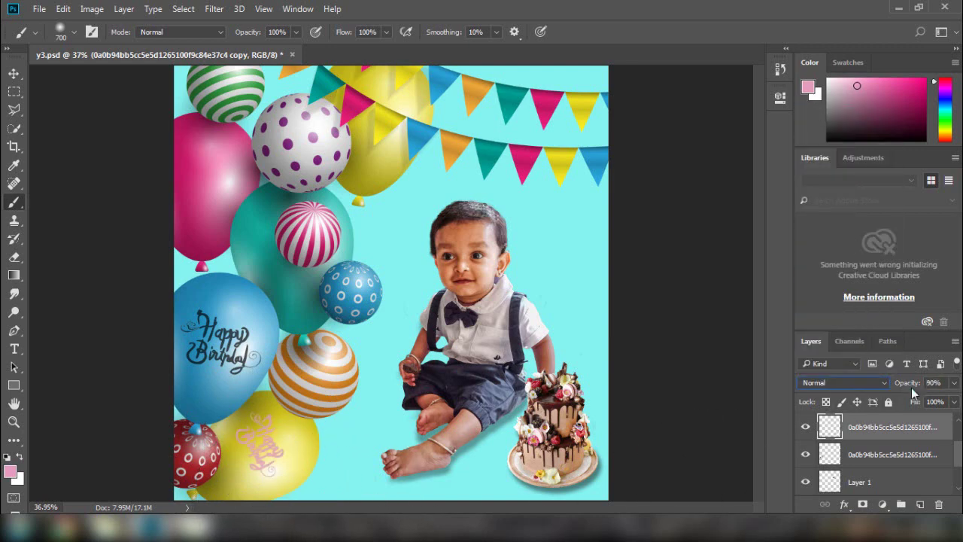
# Step: Raise the pink lettering to 100% opacity and stamp all visible layers into Layer 2
pyautogui.moveTo(909, 388); pyautogui.dragTo(915, 385)
pyautogui.hotkey('ctrl', 'shift', 'alt', 'e')
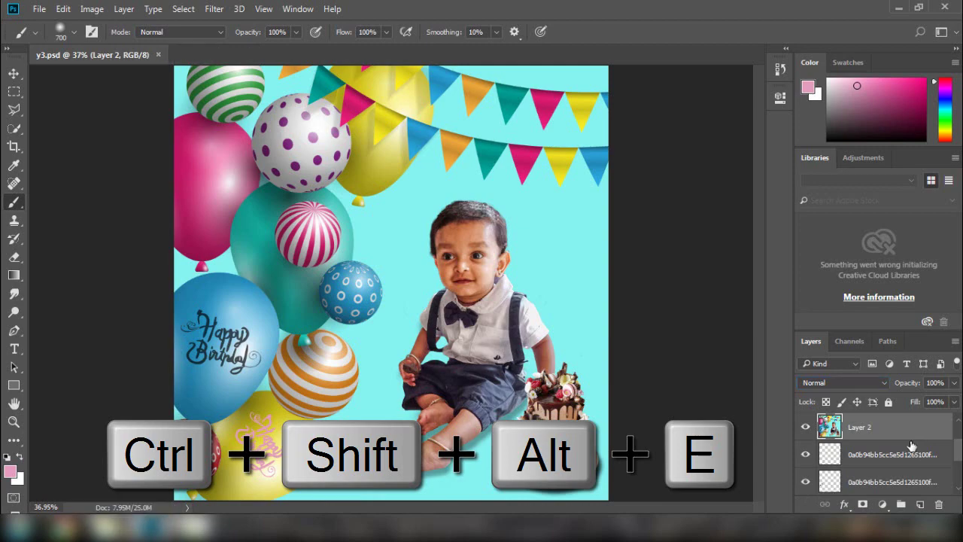
pyautogui.click(213, 8)
# Step: In Camera Raw set Contrast and Shadows +18, Highlights and Whites -9, Blacks -11, Clarity +18
pyautogui.click(259, 91)
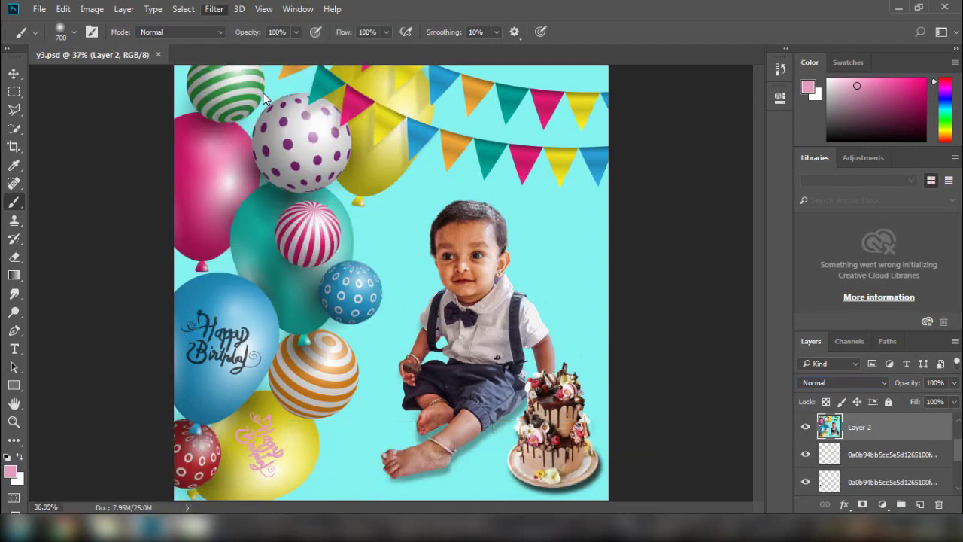
pyautogui.moveTo(779, 313); pyautogui.dragTo(796, 313)
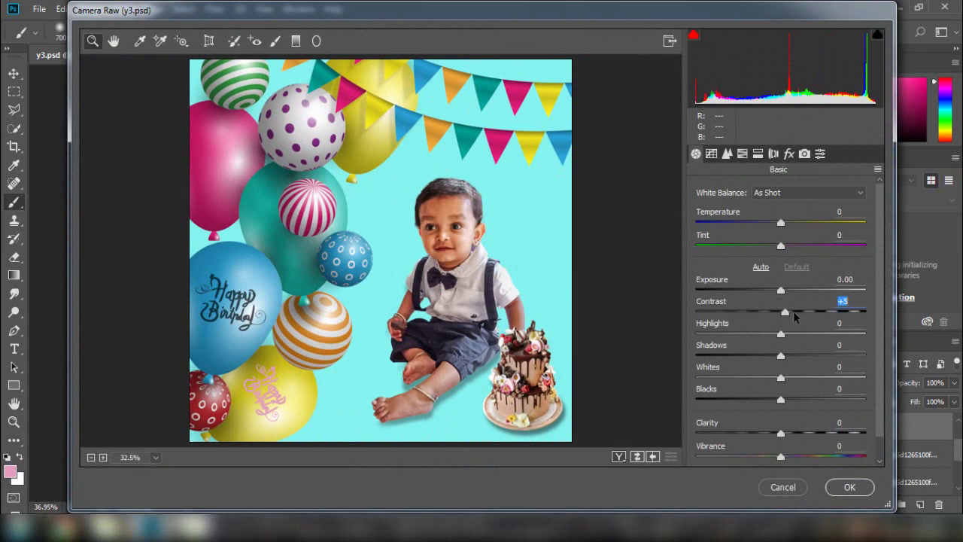
pyautogui.press('Tab')
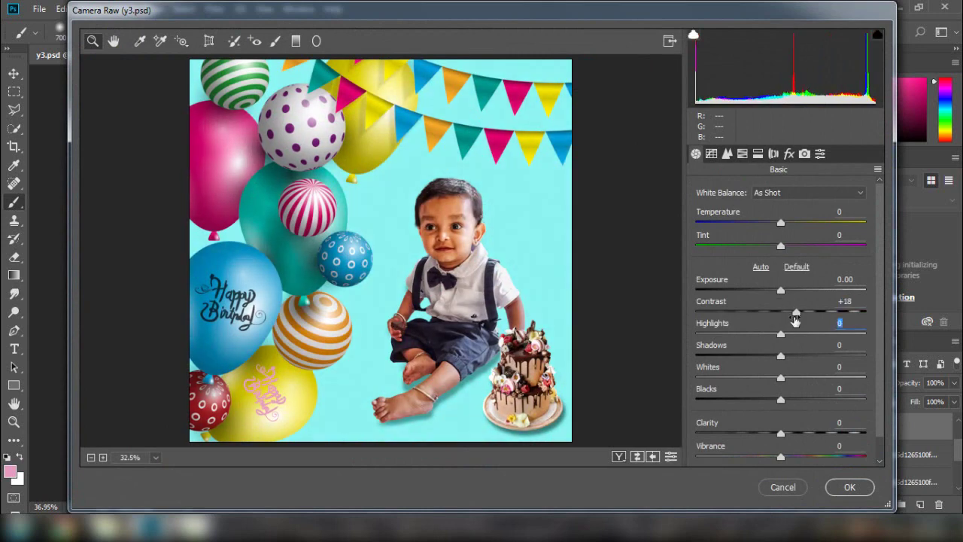
pyautogui.moveTo(783, 356)
pyautogui.mouseDown()
pyautogui.moveTo(796, 356)
pyautogui.moveTo(666, 340)
pyautogui.moveTo(860, 351)
pyautogui.moveTo(773, 357)
pyautogui.moveTo(773, 334)
pyautogui.mouseUp()
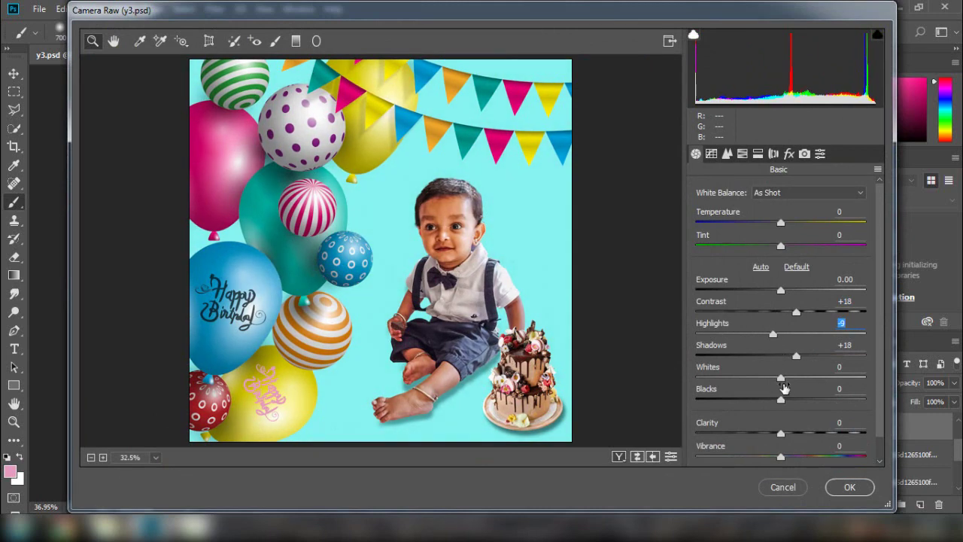
pyautogui.moveTo(780, 378)
pyautogui.mouseDown()
pyautogui.moveTo(818, 378)
pyautogui.moveTo(772, 377)
pyautogui.moveTo(737, 401)
pyautogui.moveTo(771, 399)
pyautogui.mouseUp()
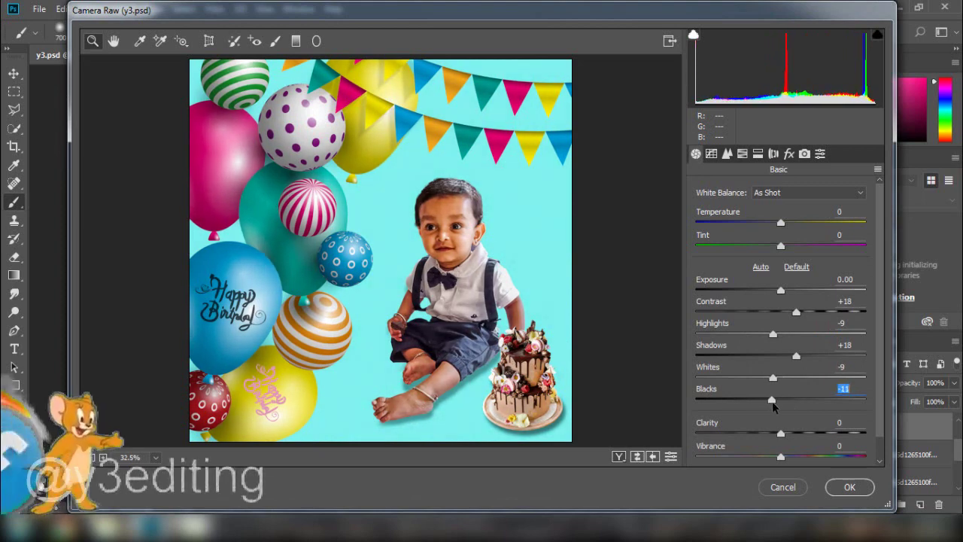
pyautogui.moveTo(781, 435)
pyautogui.mouseDown()
pyautogui.moveTo(822, 434)
pyautogui.moveTo(794, 434)
pyautogui.moveTo(784, 457)
pyautogui.mouseUp()
# Step: Tweak orange luminance and per-colour saturation: blues +56, magentas +61, yellows and purples boosted
pyautogui.click(742, 153)
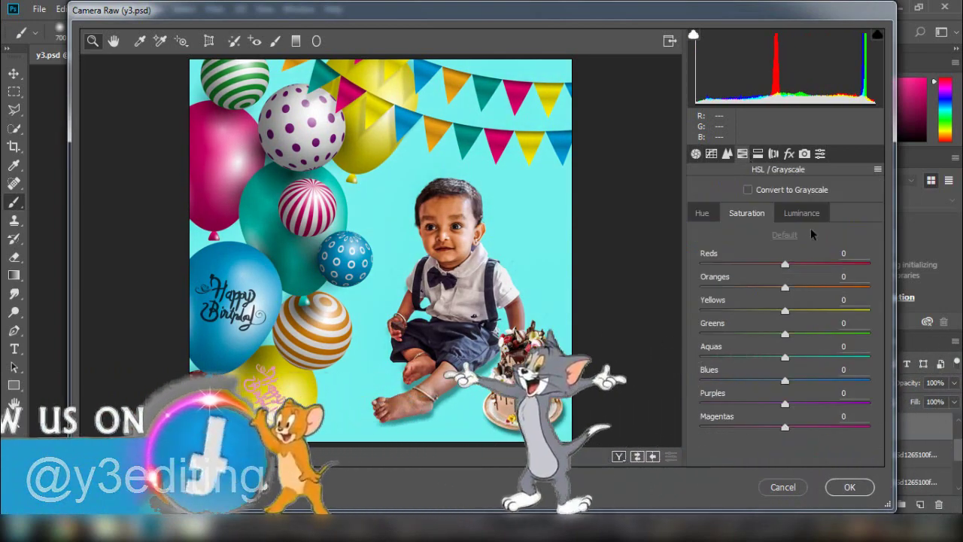
pyautogui.moveTo(786, 287); pyautogui.dragTo(806, 288)
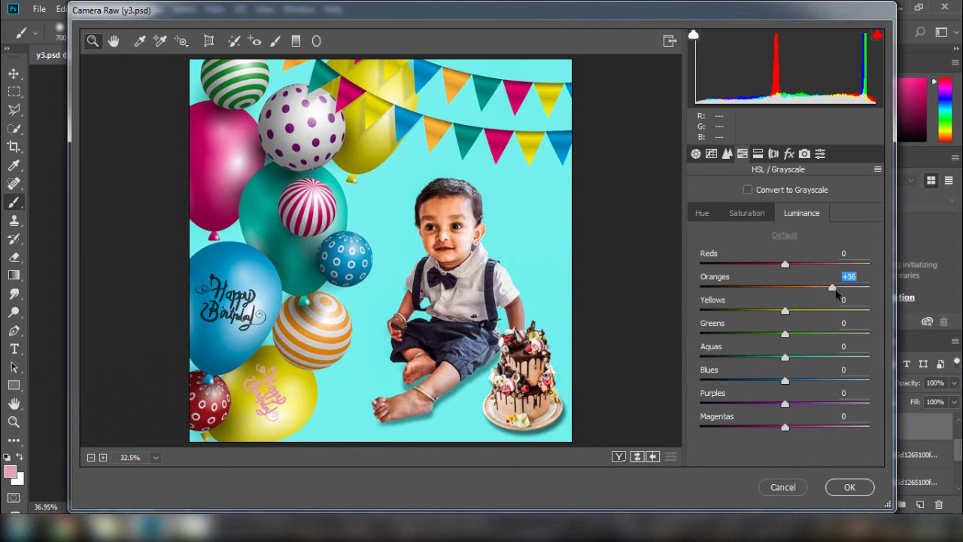
pyautogui.moveTo(804, 293); pyautogui.dragTo(796, 301)
pyautogui.click(754, 213)
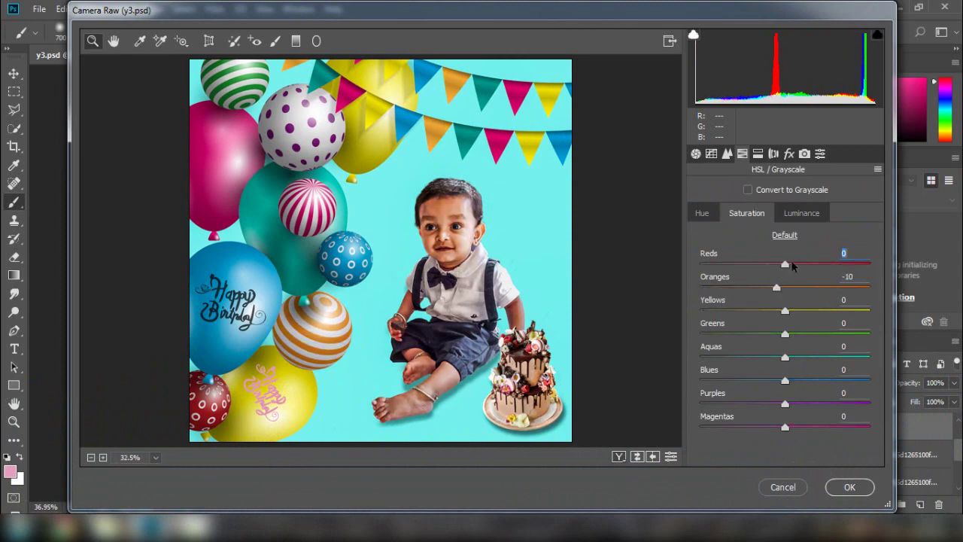
pyautogui.moveTo(831, 269); pyautogui.dragTo(812, 278)
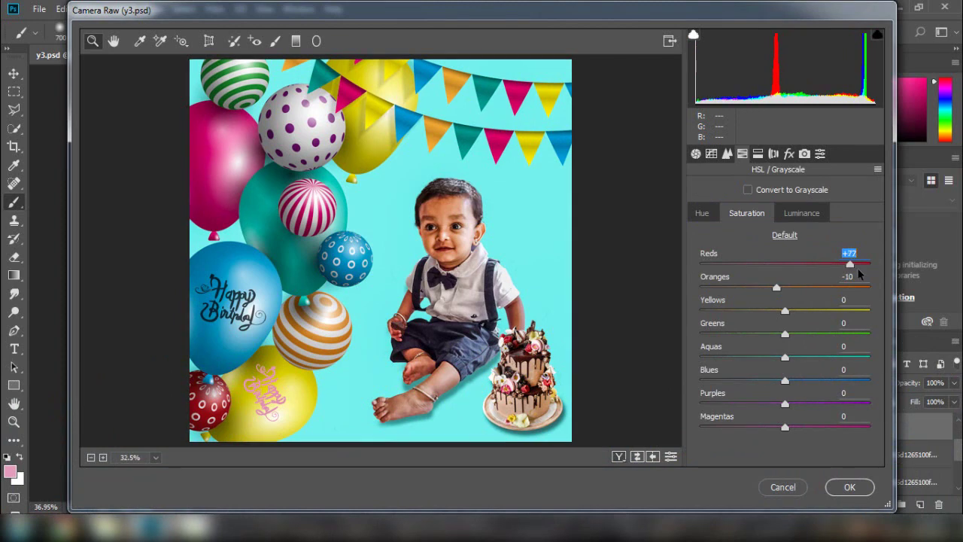
pyautogui.moveTo(787, 311); pyautogui.dragTo(806, 319)
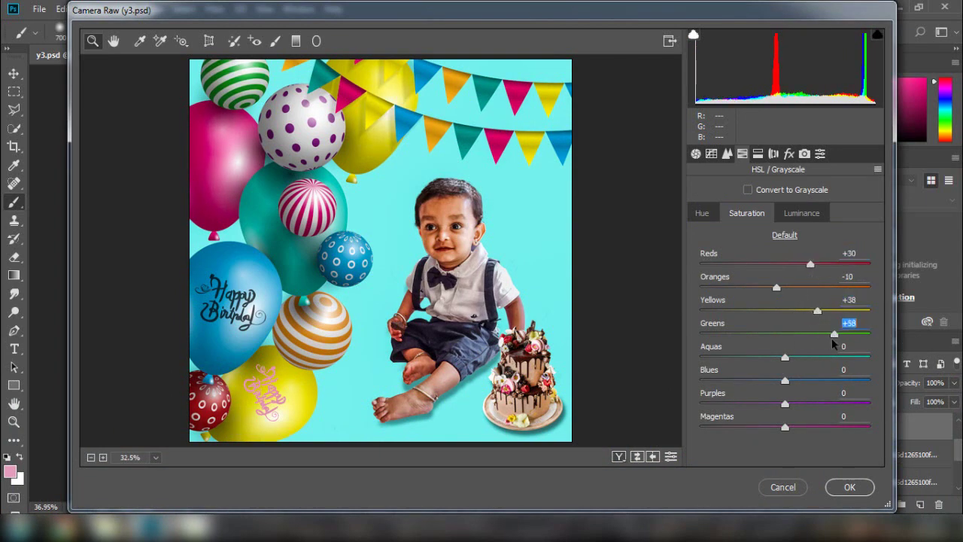
pyautogui.moveTo(787, 361)
pyautogui.mouseDown()
pyautogui.moveTo(820, 360)
pyautogui.moveTo(711, 370)
pyautogui.moveTo(733, 378)
pyautogui.mouseUp()
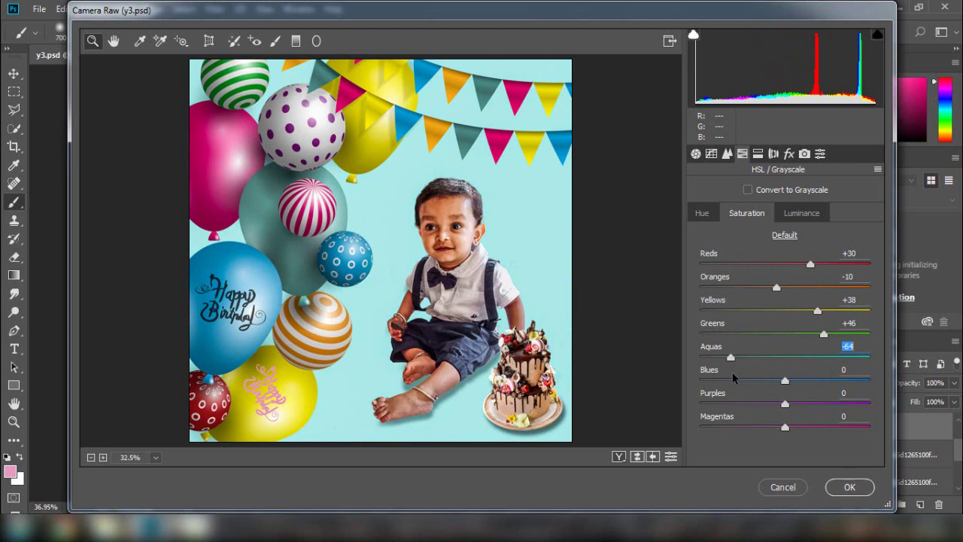
pyautogui.moveTo(785, 380); pyautogui.dragTo(833, 380)
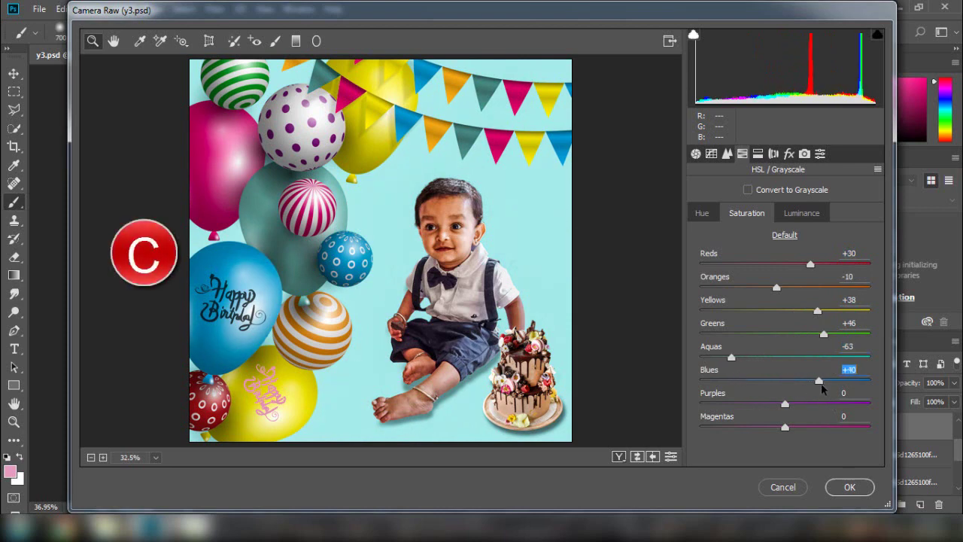
pyautogui.moveTo(784, 403); pyautogui.dragTo(806, 404)
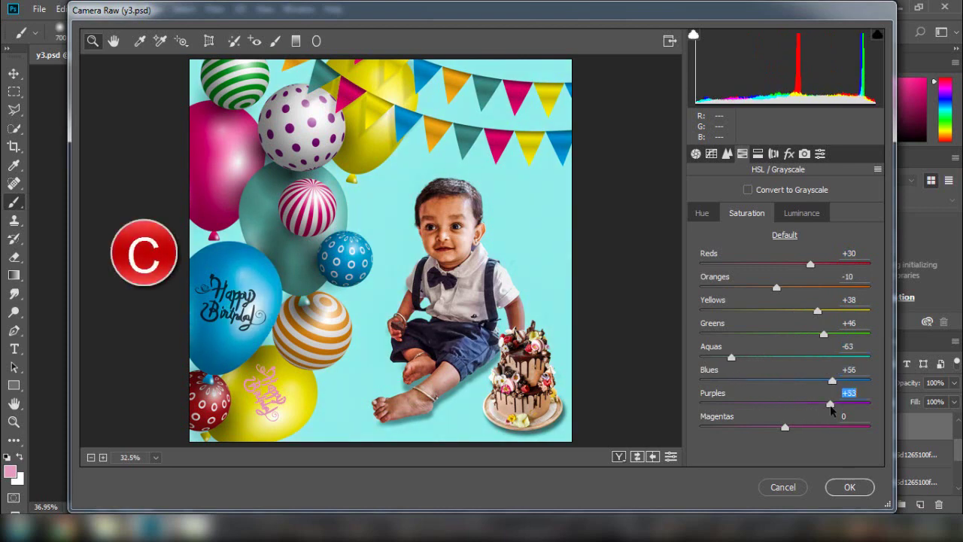
pyautogui.moveTo(796, 440); pyautogui.dragTo(836, 445)
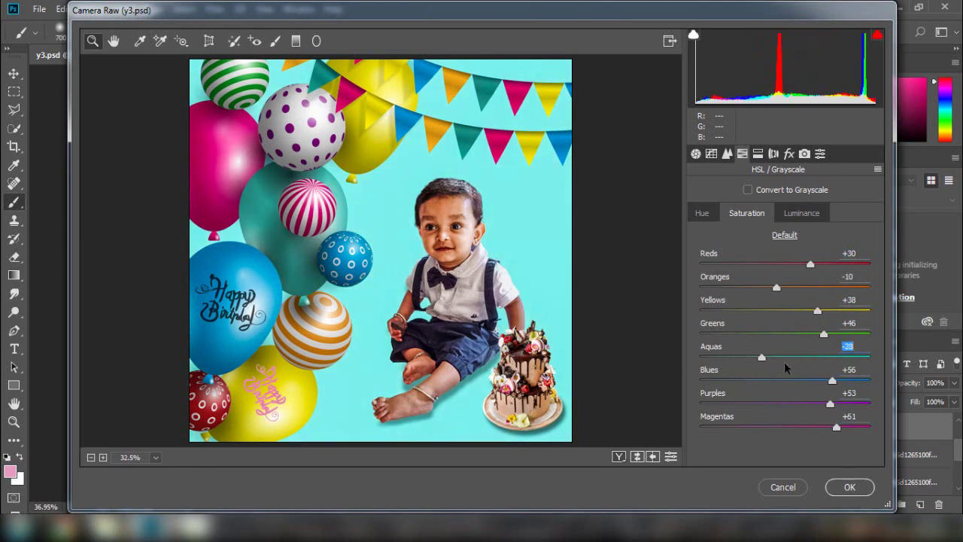
pyautogui.moveTo(730, 358)
pyautogui.mouseDown()
pyautogui.moveTo(865, 358)
pyautogui.moveTo(796, 362)
pyautogui.moveTo(821, 362)
pyautogui.mouseUp()
# Step: Desaturate aquas to -90, add a -26 Highlight Priority vignette, and apply Camera Raw
pyautogui.click(702, 214)
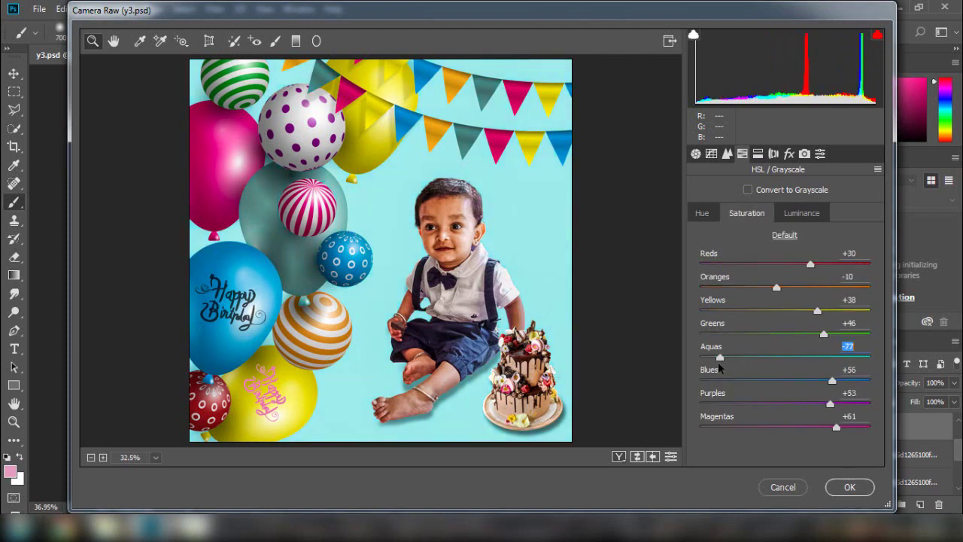
pyautogui.moveTo(718, 369)
pyautogui.mouseDown()
pyautogui.moveTo(686, 365)
pyautogui.moveTo(708, 372)
pyautogui.mouseUp()
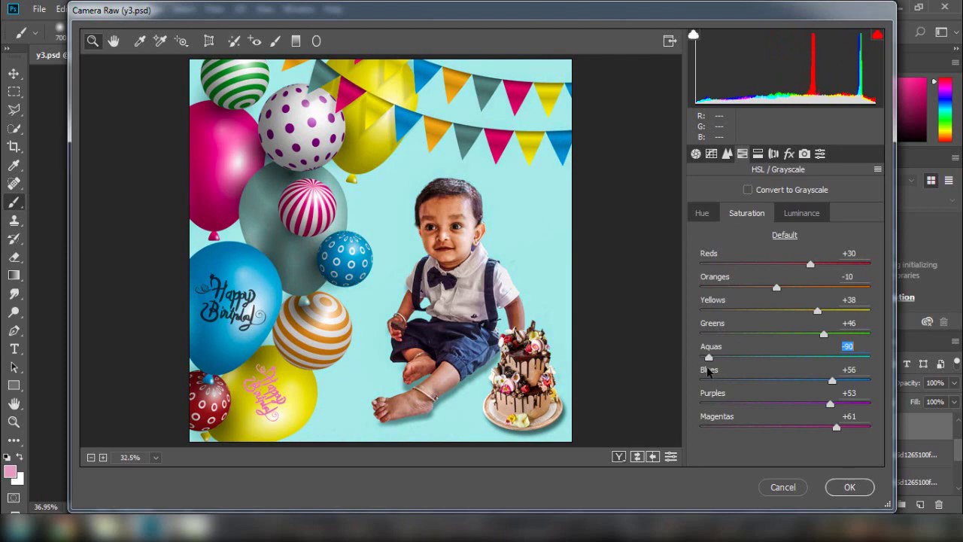
pyautogui.click(789, 153)
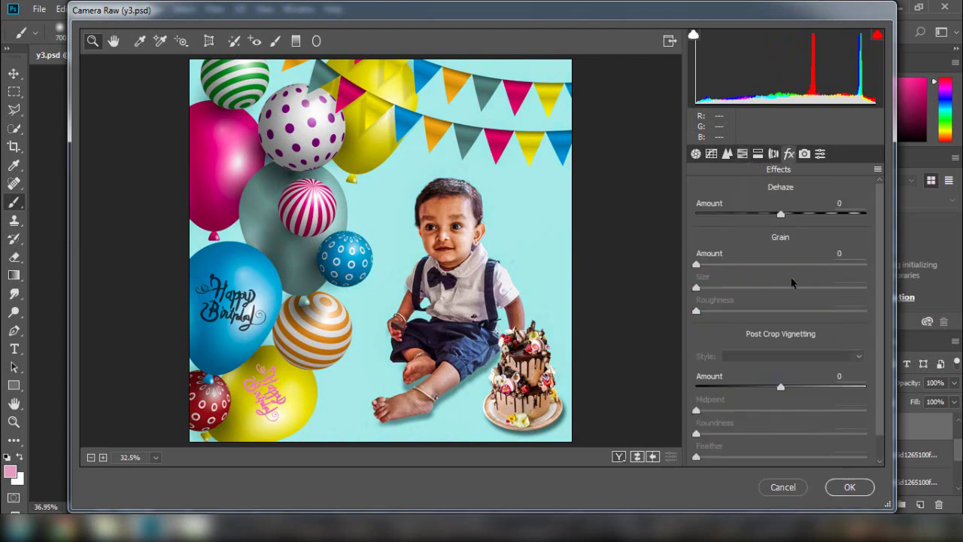
pyautogui.moveTo(781, 389)
pyautogui.mouseDown()
pyautogui.moveTo(747, 389)
pyautogui.moveTo(758, 390)
pyautogui.mouseUp()
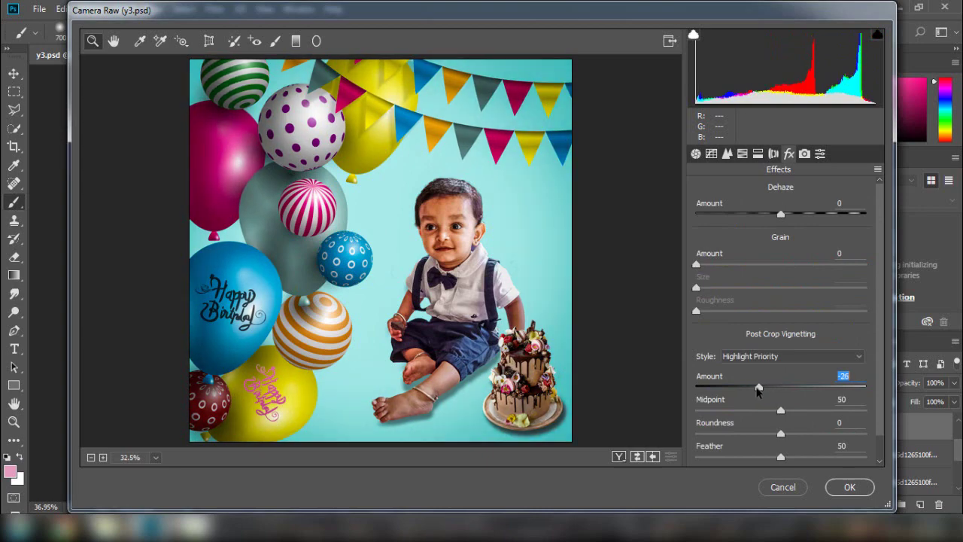
pyautogui.click(850, 487)
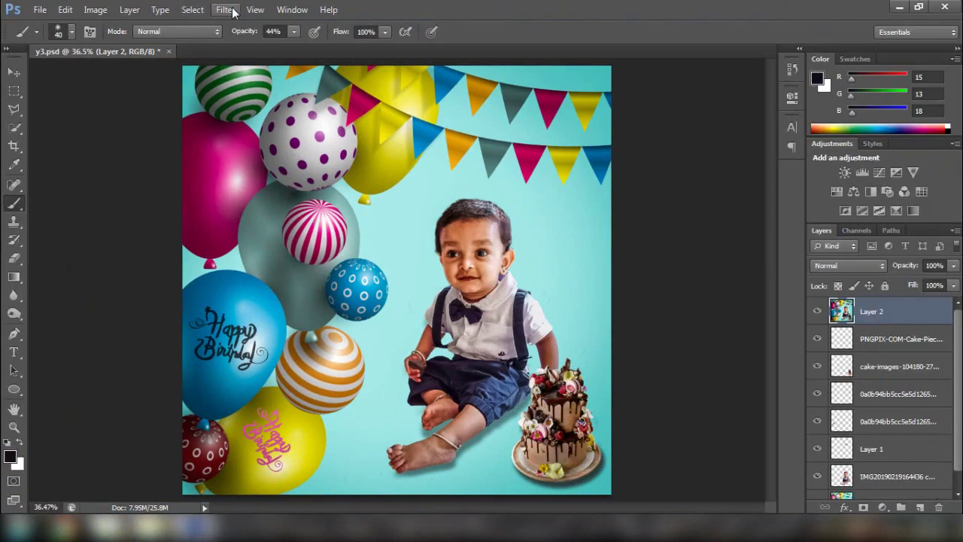
# Step: Start the Oil Paint filter with Shine 0 and Angular Direction 0
pyautogui.click(225, 9)
pyautogui.click(260, 120)
pyautogui.moveTo(802, 302); pyautogui.dragTo(762, 309)
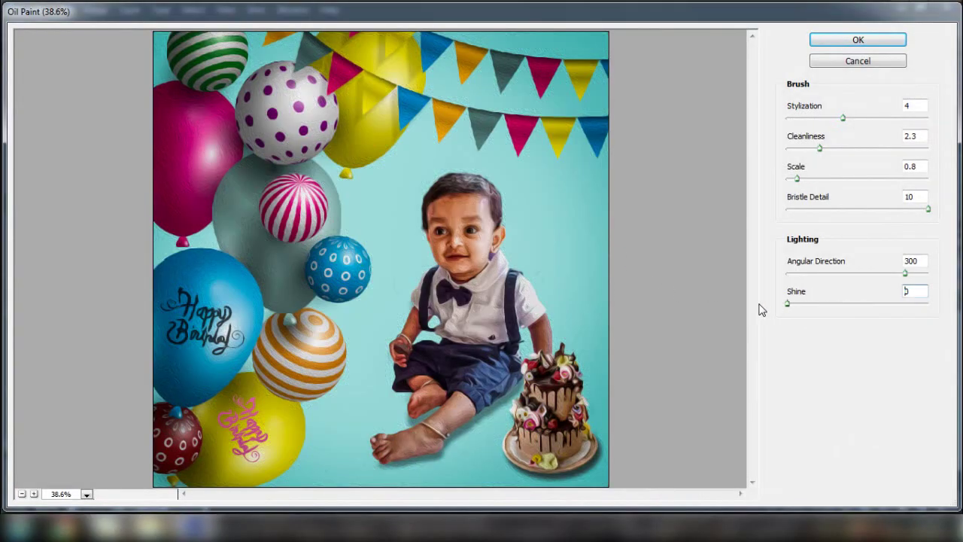
pyautogui.click(806, 274)
pyautogui.moveTo(806, 274); pyautogui.dragTo(786, 273)
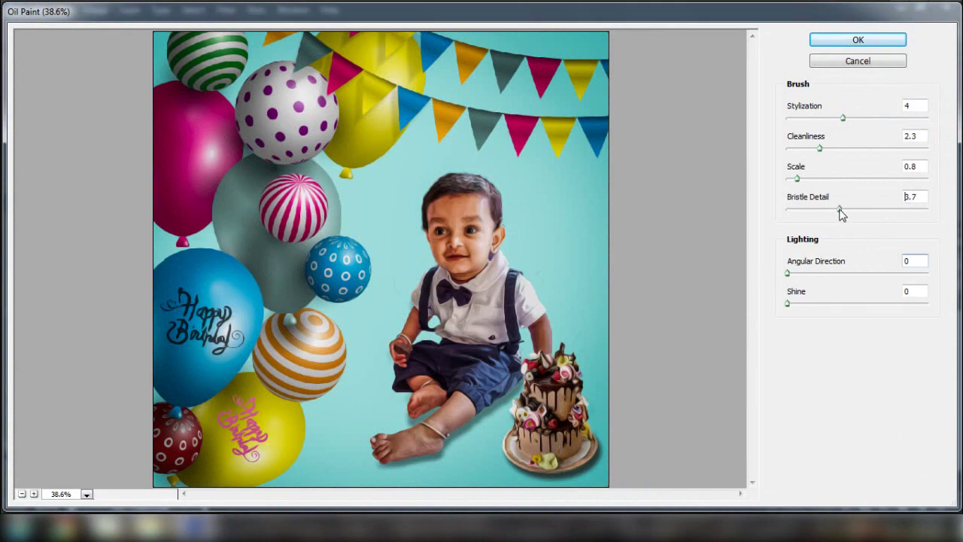
pyautogui.click(824, 179)
pyautogui.moveTo(820, 148); pyautogui.dragTo(799, 148)
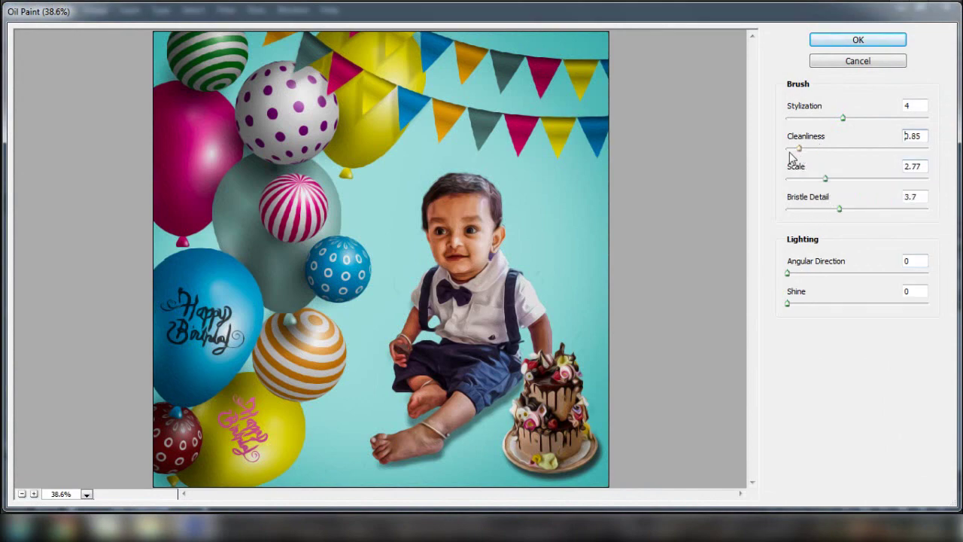
pyautogui.hotkey('ctrl', '+')
pyautogui.hotkey('ctrl', '+')
pyautogui.hotkey('ctrl', '+')
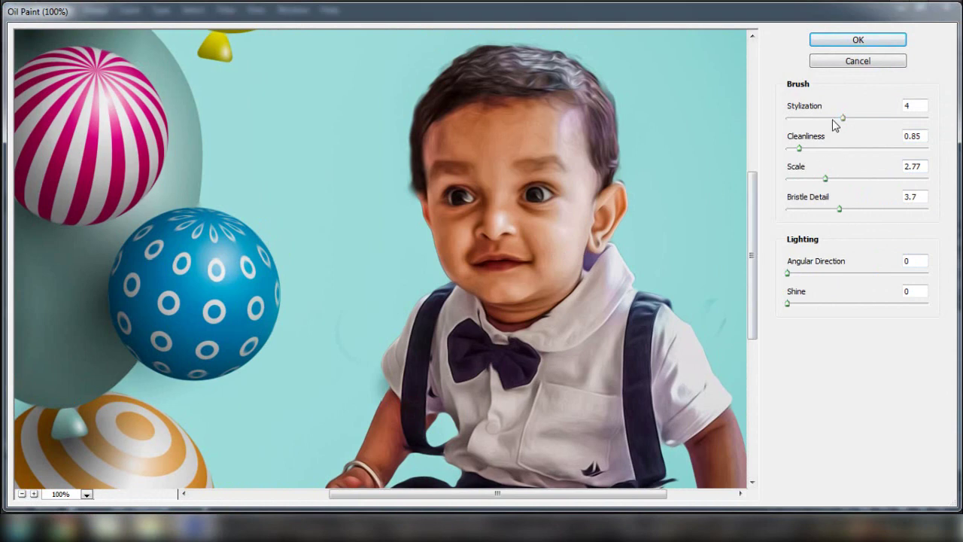
# Step: Settle Oil Paint at Stylization 1.29, Cleanliness 0.5, Scale 0.1, Bristle Detail 10, and apply it
pyautogui.moveTo(833, 119)
pyautogui.mouseDown()
pyautogui.moveTo(803, 119)
pyautogui.moveTo(794, 151)
pyautogui.mouseUp()
pyautogui.click(808, 209)
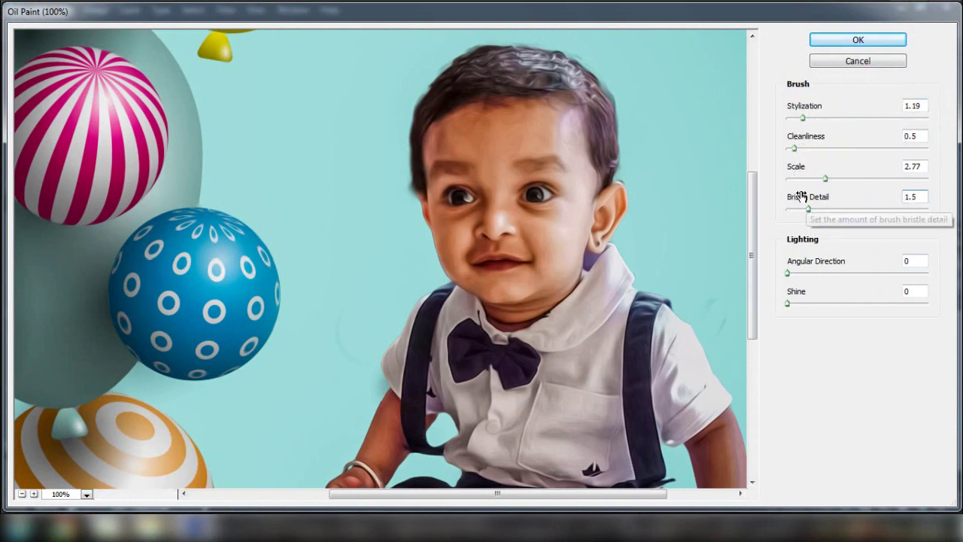
pyautogui.click(800, 179)
pyautogui.moveTo(800, 181); pyautogui.dragTo(777, 181)
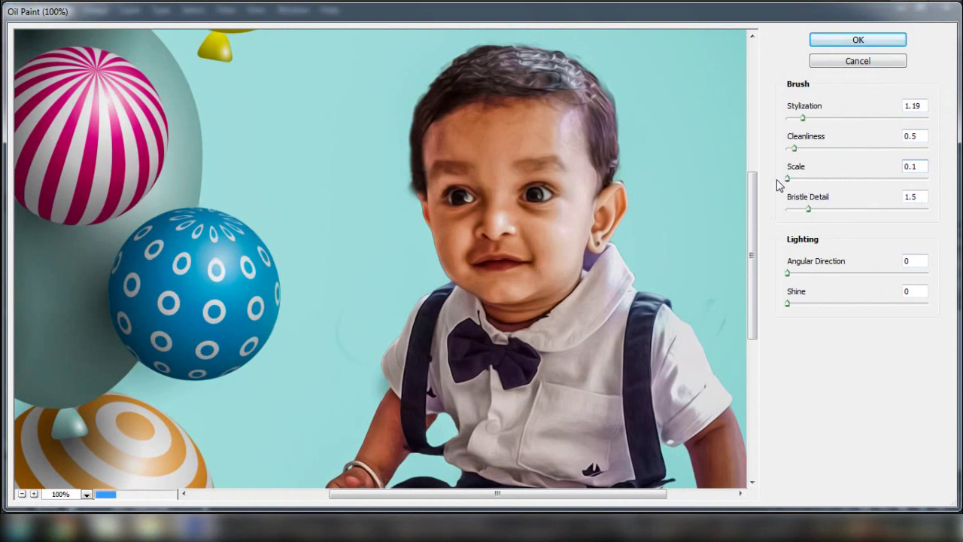
pyautogui.moveTo(809, 209); pyautogui.dragTo(774, 210)
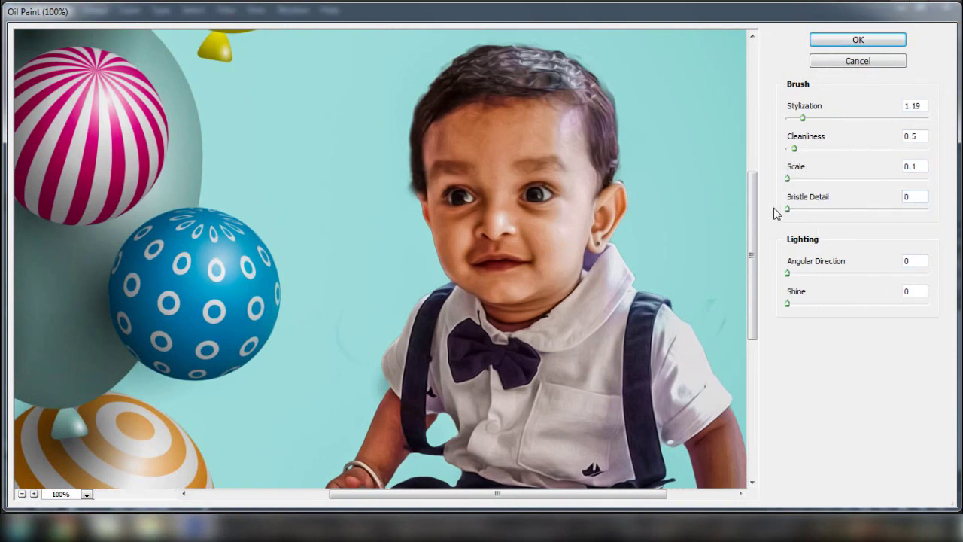
pyautogui.click(813, 210)
pyautogui.moveTo(822, 118); pyautogui.dragTo(833, 118)
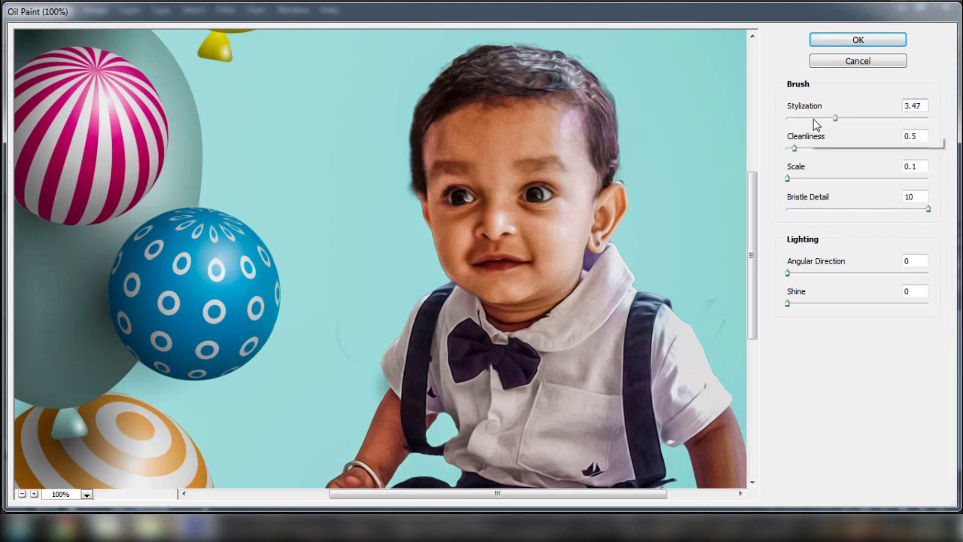
pyautogui.click(814, 118)
pyautogui.moveTo(814, 119); pyautogui.dragTo(804, 119)
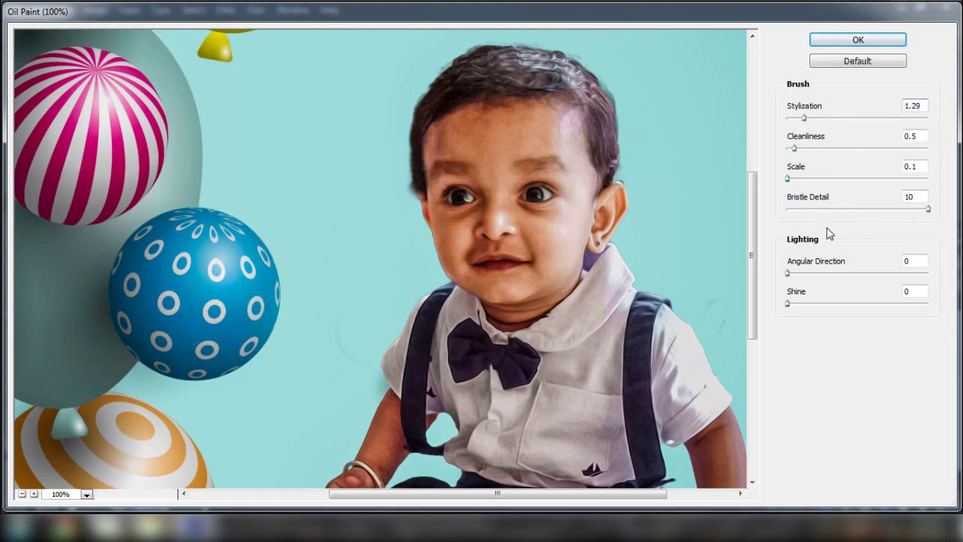
pyautogui.hotkey('ctrl', '-')
pyautogui.hotkey('ctrl', '-')
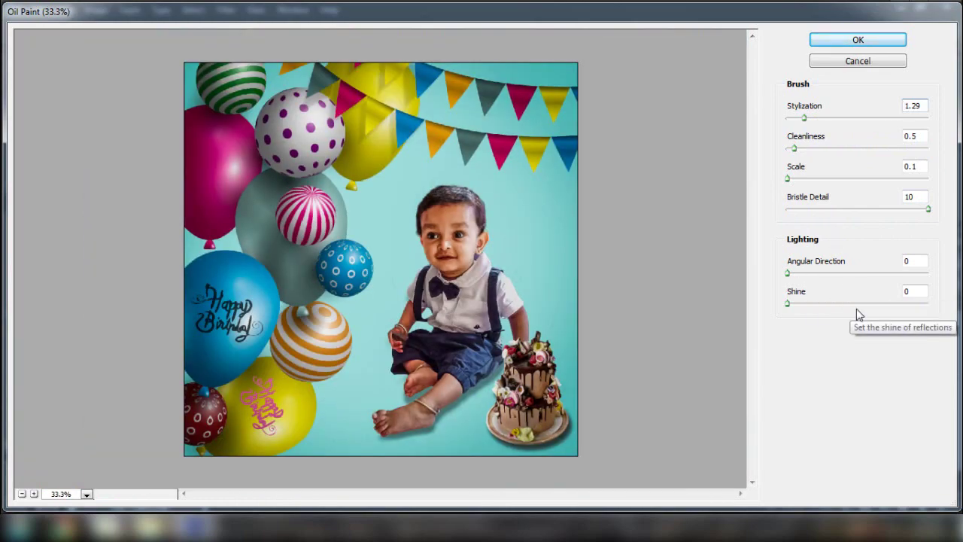
pyautogui.click(846, 43)
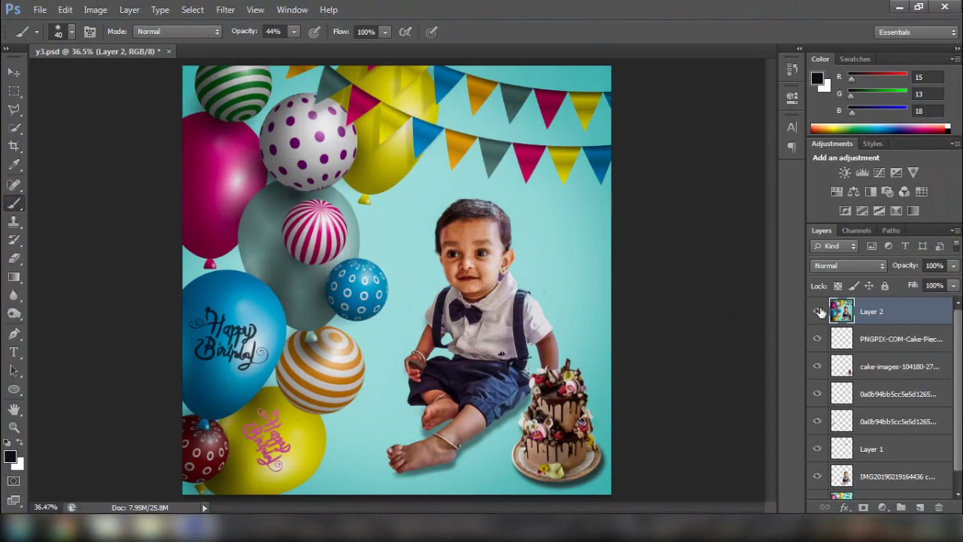
# Step: Inspect the oil-paint detail on the baby's face at 100%, then fit the view and save
pyautogui.hotkey('ctrl', '+')
pyautogui.hotkey('ctrl', '+')
pyautogui.hotkey('ctrl', '+')
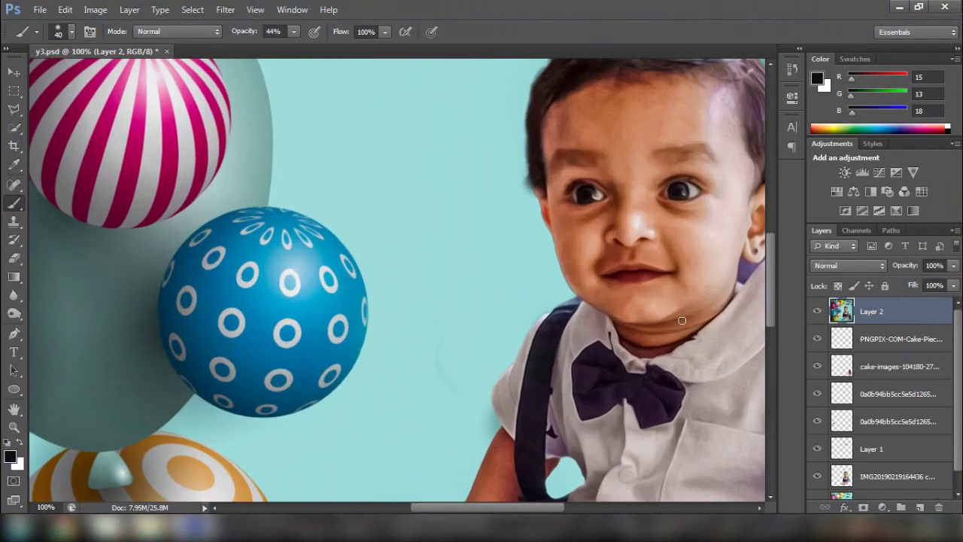
pyautogui.hotkey('ctrl', '+')
pyautogui.moveTo(480, 350); pyautogui.dragTo(254, 398)
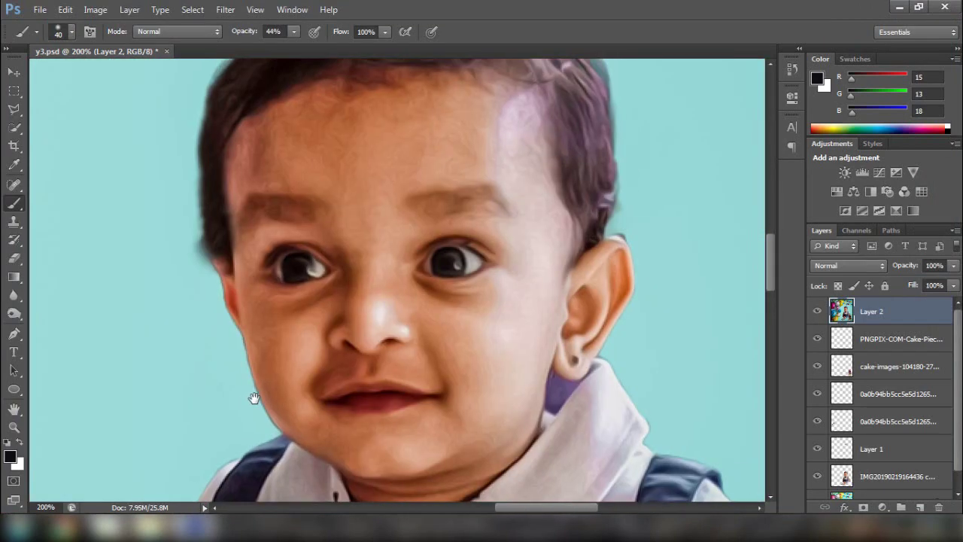
pyautogui.hotkey('ctrl', '0')
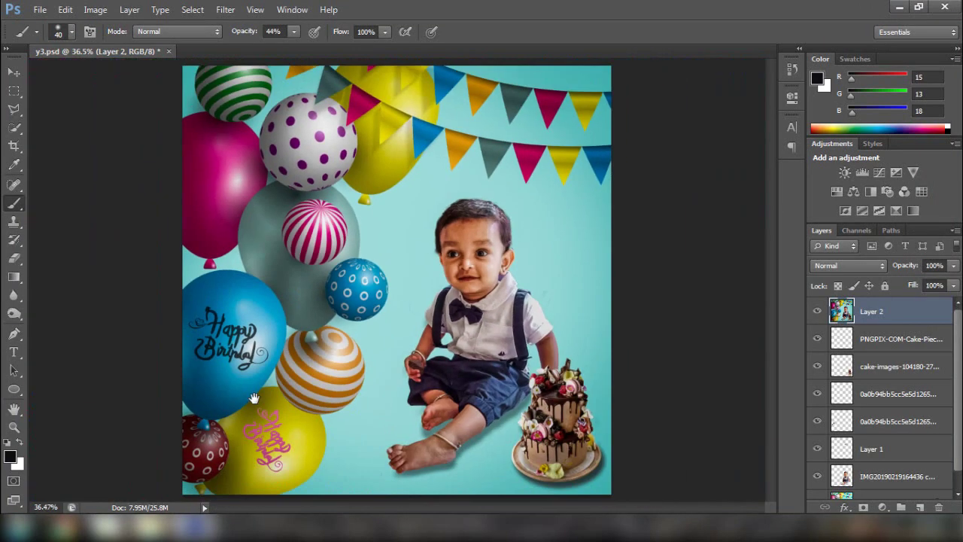
pyautogui.hotkey('ctrl', 's')
# Step: Zoom back in to 200% with the baby's face centred
pyautogui.hotkey('ctrl', '+')
pyautogui.hotkey('ctrl', '+')
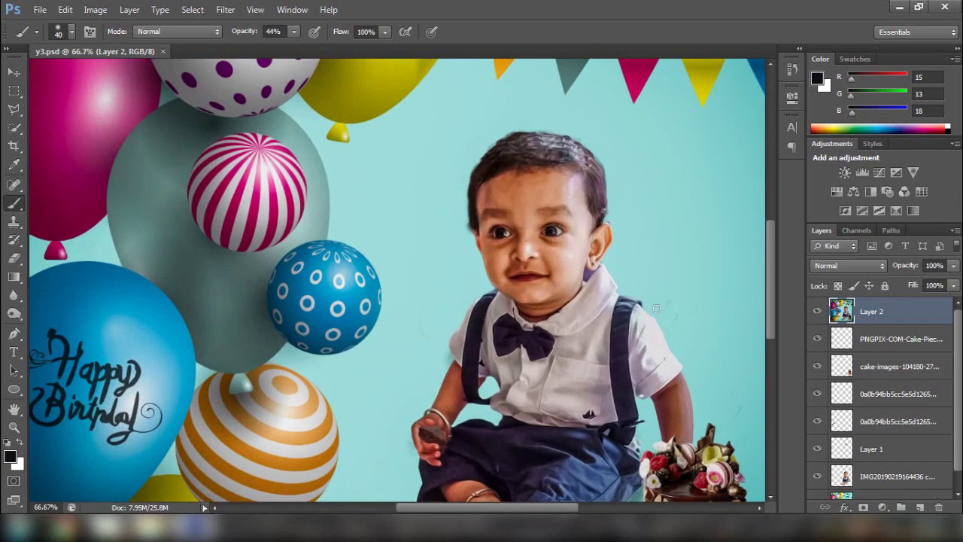
pyautogui.moveTo(635, 352); pyautogui.dragTo(601, 297)
pyautogui.scroll(1, 602, 297)
pyautogui.hotkey('ctrl', '+')
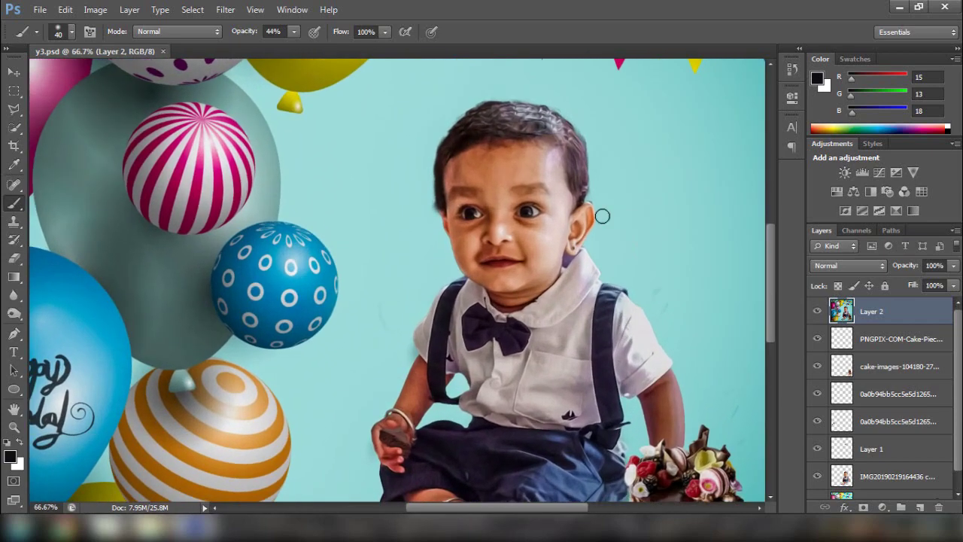
pyautogui.hotkey('ctrl', '+')
pyautogui.moveTo(635, 215)
pyautogui.mouseDown()
pyautogui.moveTo(607, 232)
pyautogui.moveTo(525, 346)
pyautogui.mouseUp()
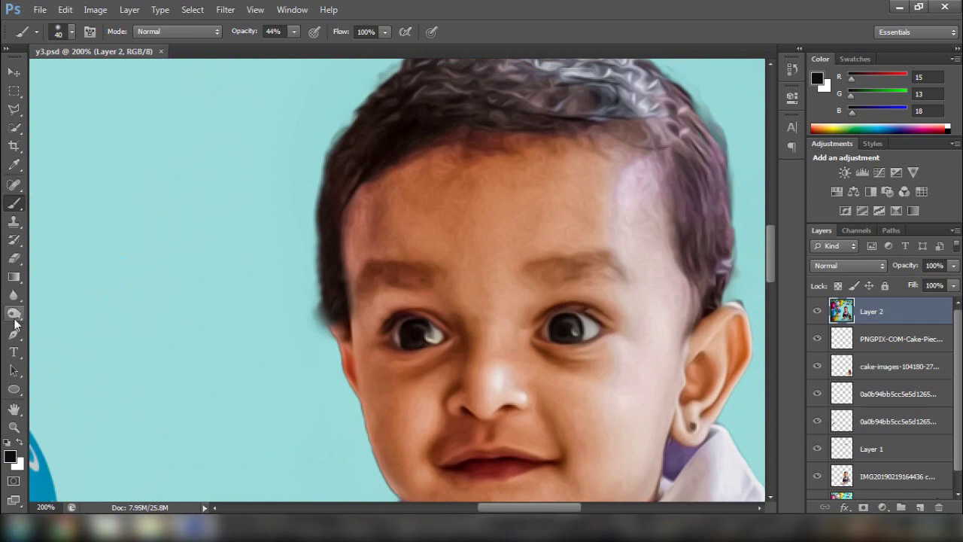
pyautogui.rightClick(16, 324)
# Step: Set up the Smoothing Smudge Brush at 12% strength with a smaller brush size
pyautogui.click(15, 295)
pyautogui.rightClick(14, 294)
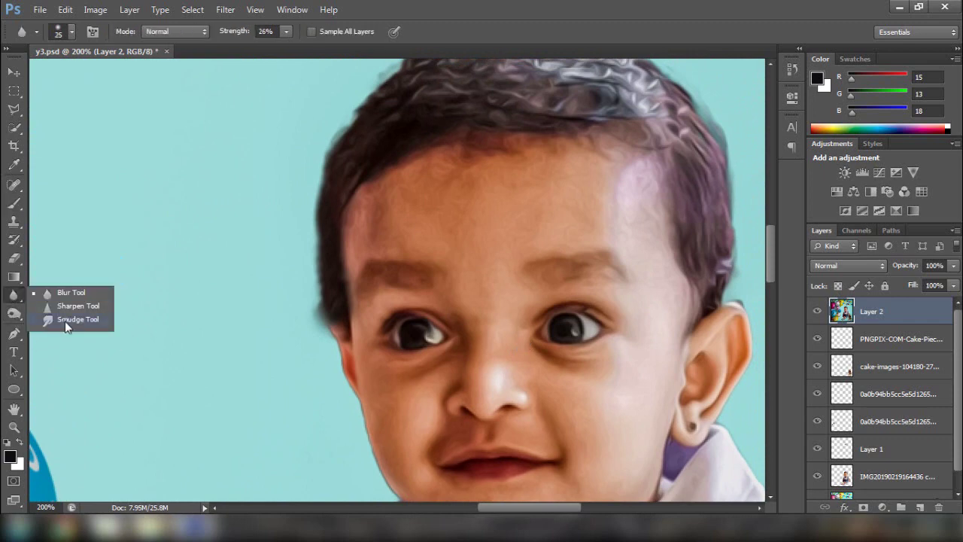
pyautogui.click(65, 321)
pyautogui.click(62, 31)
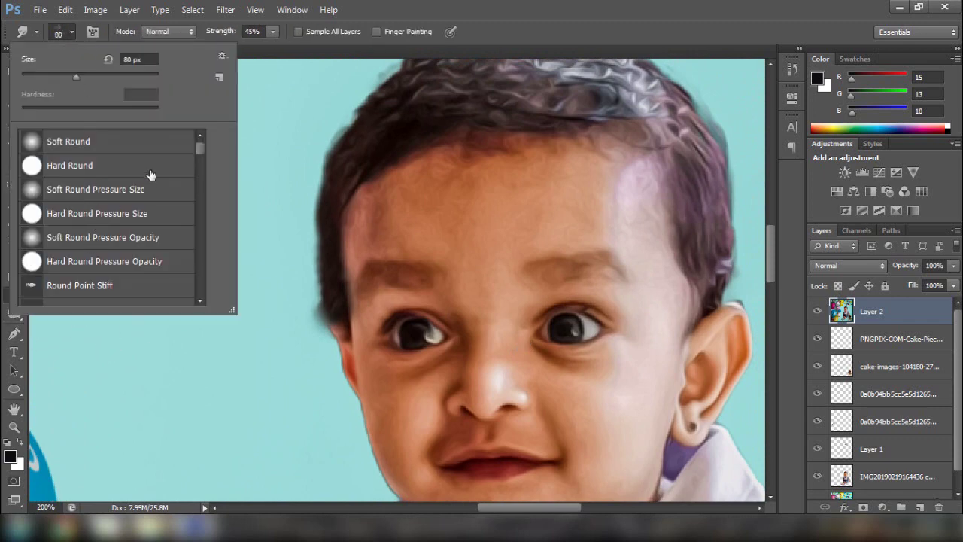
pyautogui.moveTo(198, 162); pyautogui.dragTo(207, 297)
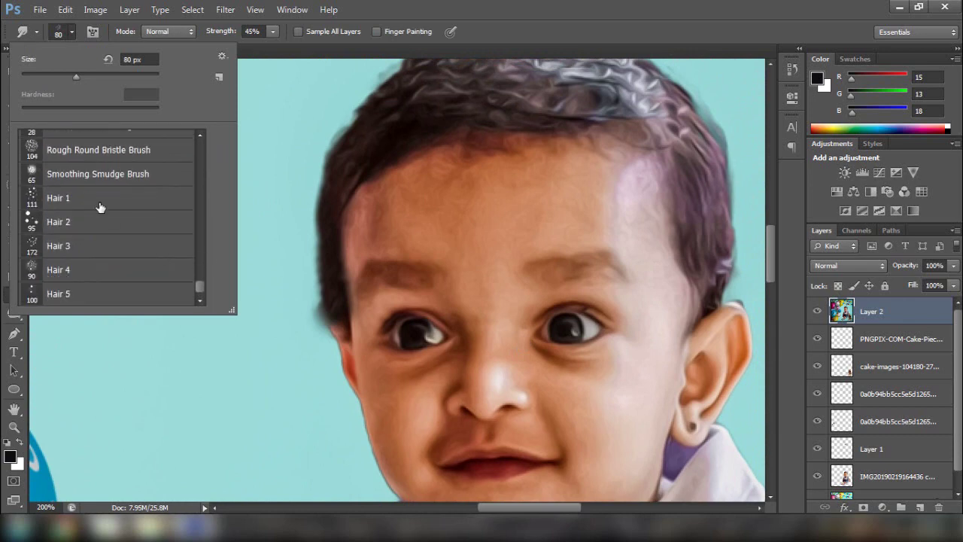
pyautogui.click(97, 174)
pyautogui.click(520, 151)
pyautogui.moveTo(222, 32); pyautogui.dragTo(207, 33)
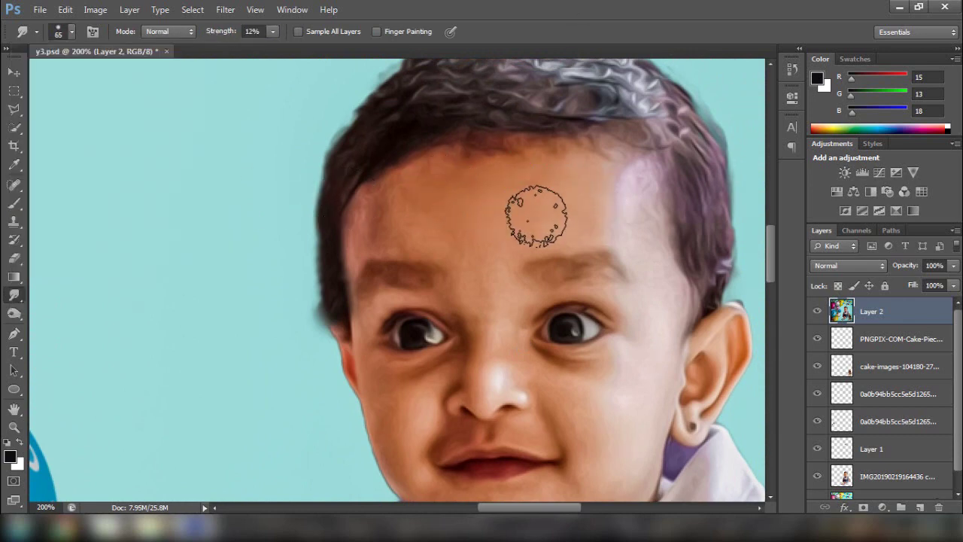
pyautogui.press('[')
pyautogui.press('[')
pyautogui.press('[')
# Step: Smudge the arm, leg and foot at 300% zoom, then fit the image and save
pyautogui.hotkey('ctrl', '+')
pyautogui.scroll(-3, 422, 286)
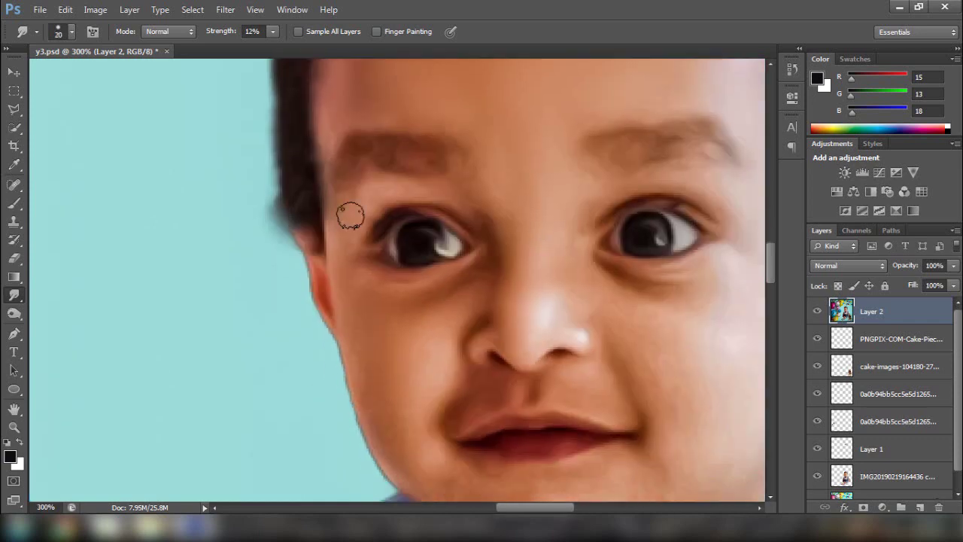
pyautogui.scroll(-2, 587, 316)
pyautogui.press('[')
pyautogui.press('[')
pyautogui.press('[')
pyautogui.hscroll(1, 527, 331)
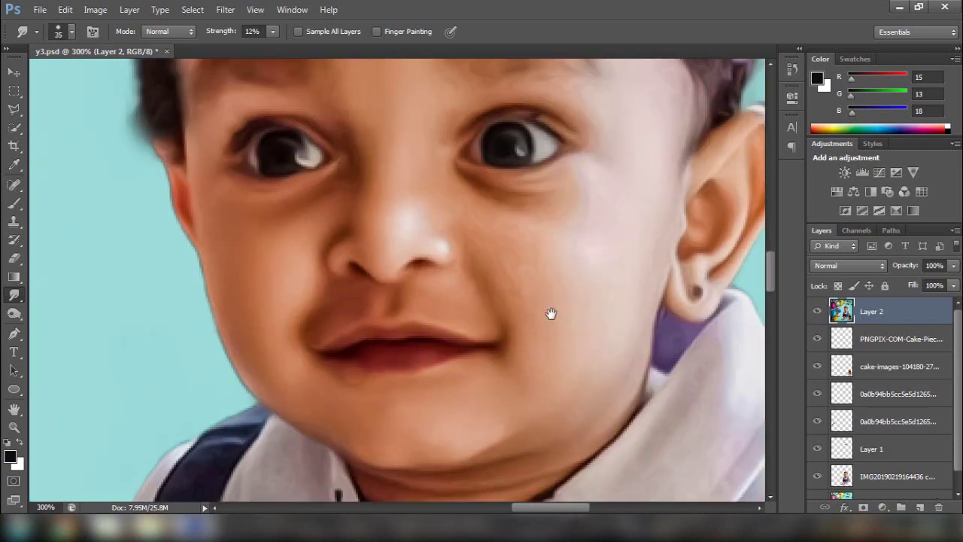
pyautogui.scroll(2, 526, 271)
pyautogui.press('[')
pyautogui.press('[')
pyautogui.scroll(-4, 421, 270)
pyautogui.press(']')
pyautogui.press(']')
pyautogui.press(']')
pyautogui.scroll(-5, 331, 294)
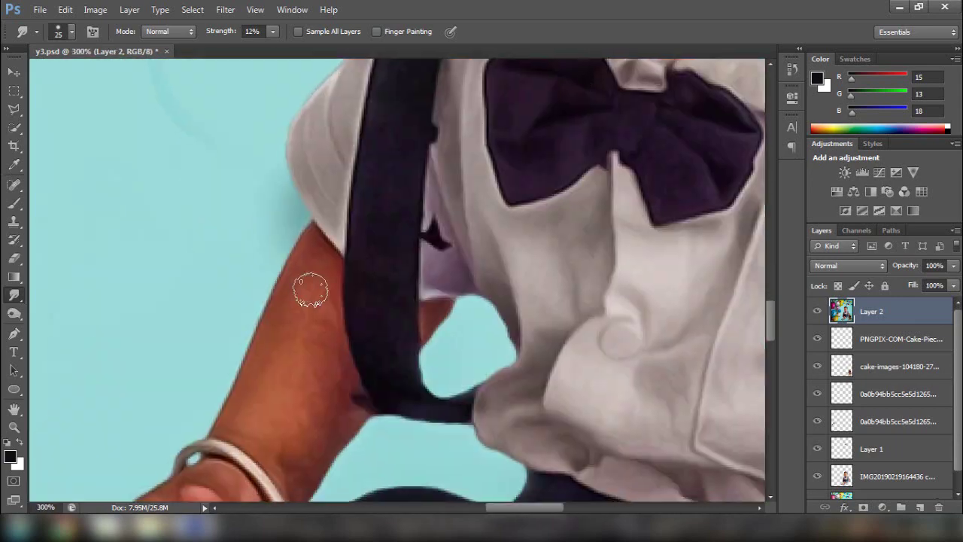
pyautogui.scroll(-3, 301, 269)
pyautogui.hscroll(3, 523, 388)
pyautogui.scroll(-3, 167, 113)
pyautogui.scroll(-1, 399, 224)
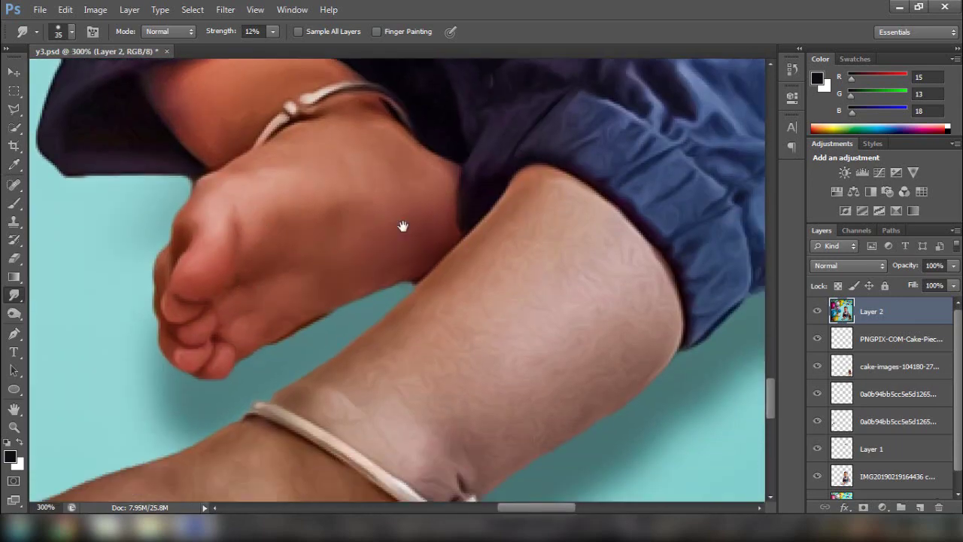
pyautogui.scroll(-4, 507, 294)
pyautogui.scroll(-5, 544, 278)
pyautogui.hscroll(-4, 544, 278)
pyautogui.press(']')
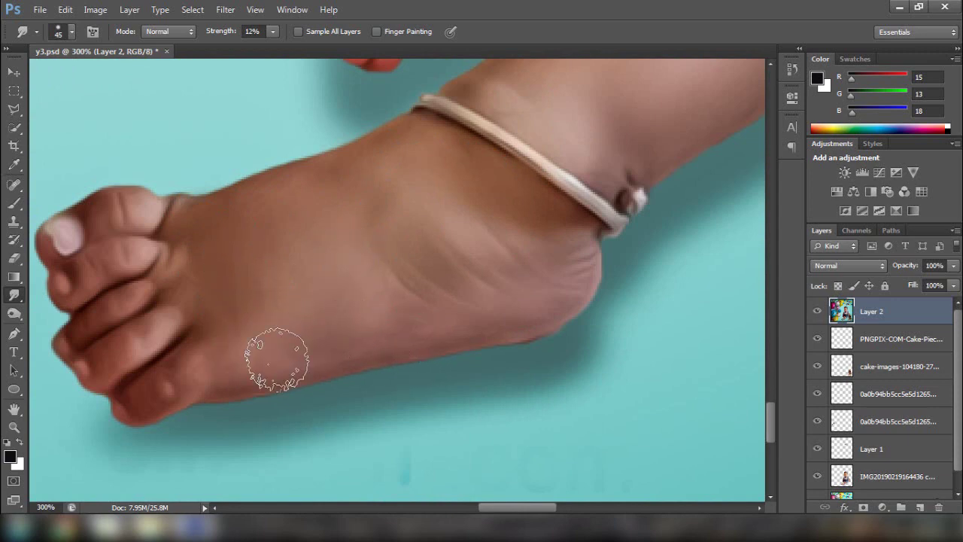
pyautogui.hotkey('ctrl', '0')
pyautogui.hotkey('ctrl', 's')
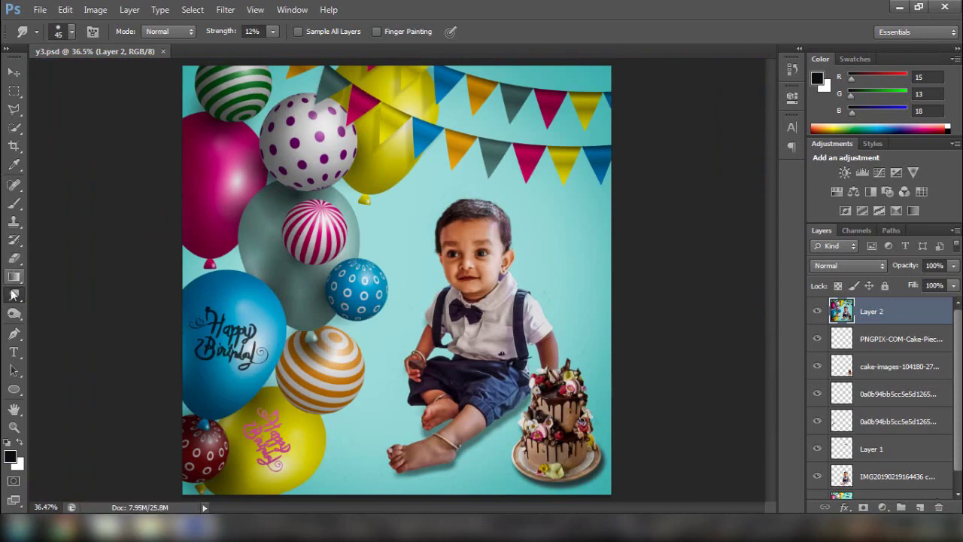
# Step: Dodge the child's face and ear at 16% midtone exposure, then zoom out to 66.67%
pyautogui.rightClick(16, 312)
pyautogui.click(60, 309)
pyautogui.hotkey('ctrl', '+')
pyautogui.hotkey('ctrl', '+')
pyautogui.hotkey('ctrl', '+')
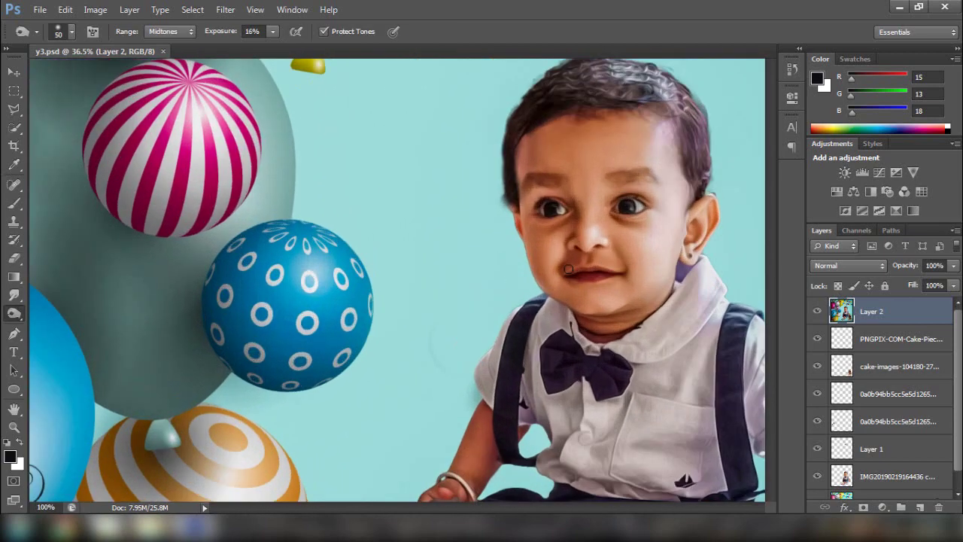
pyautogui.hotkey('ctrl', '+')
pyautogui.moveTo(589, 269); pyautogui.dragTo(382, 301)
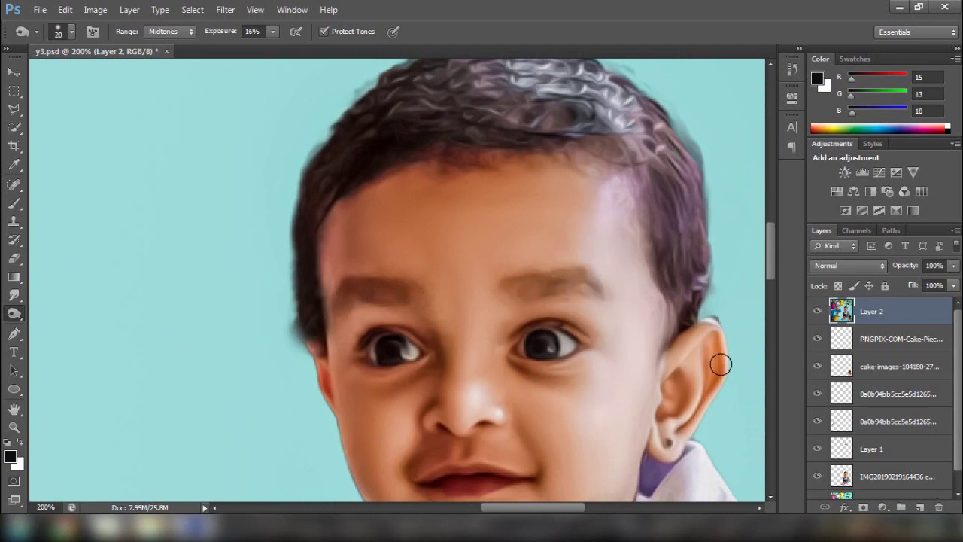
pyautogui.moveTo(720, 364); pyautogui.dragTo(634, 289)
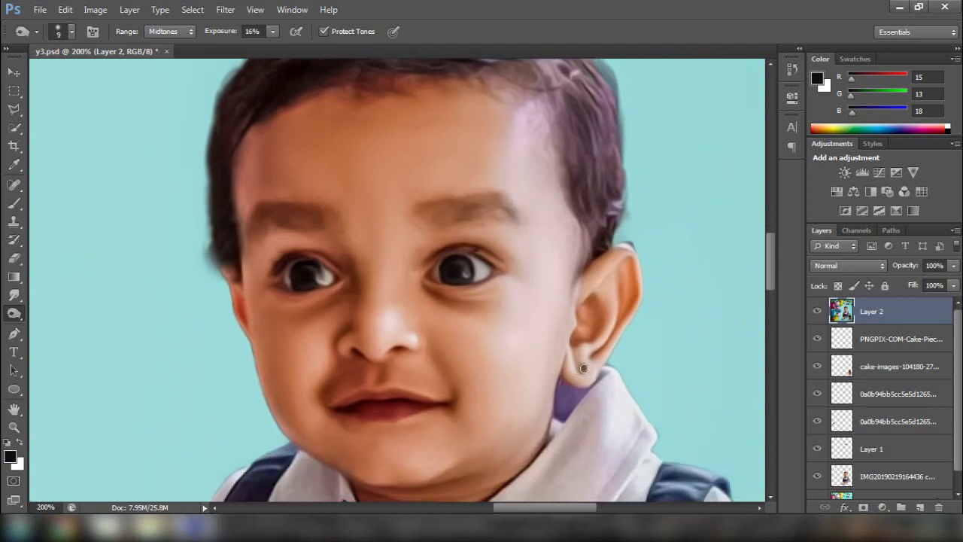
pyautogui.hotkey('ctrl', '-')
pyautogui.hotkey('ctrl', '-')
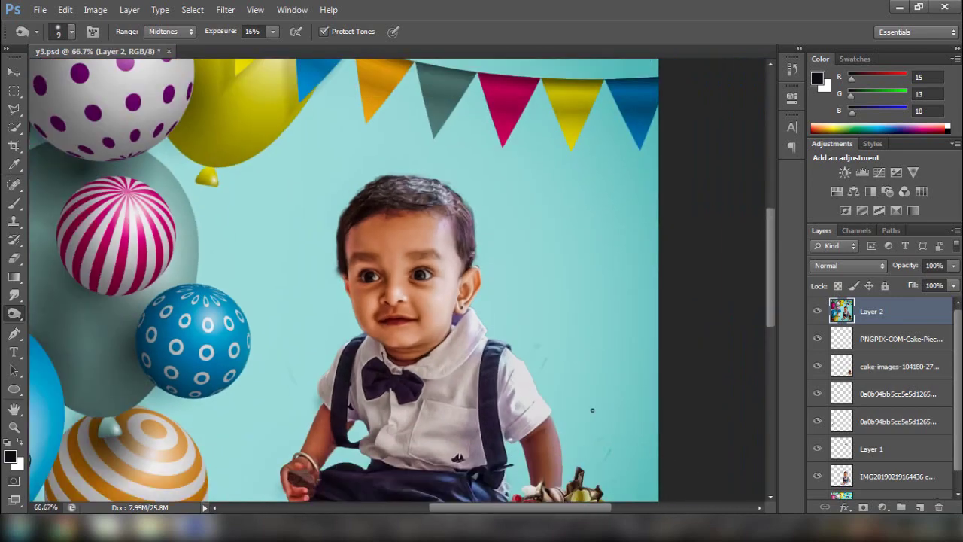
pyautogui.moveTo(503, 400); pyautogui.dragTo(545, 293)
pyautogui.moveTo(500, 349); pyautogui.dragTo(514, 226)
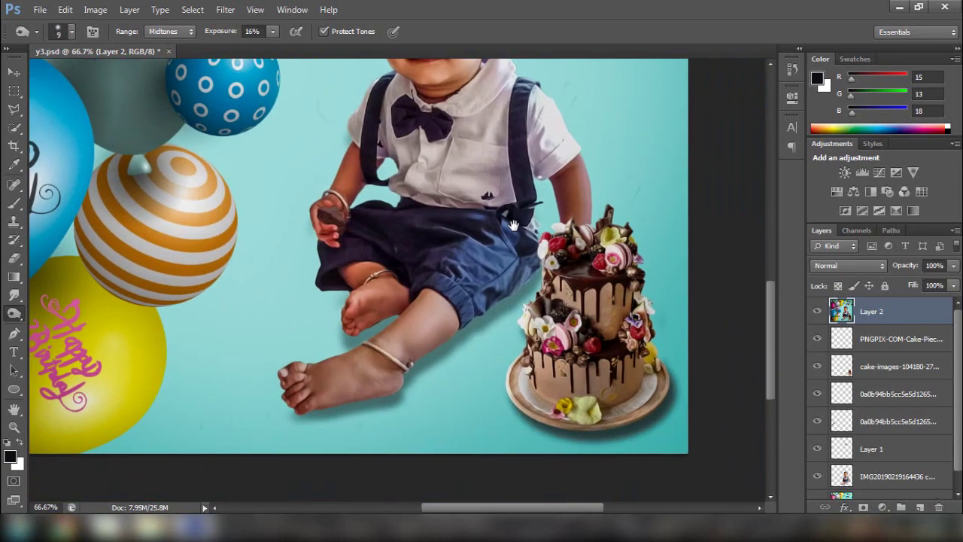
pyautogui.rightClick(14, 313)
# Step: Dodge the top of the child's foot at 11% exposure with a size-90 brush, then fit the image to screen
pyautogui.click(62, 311)
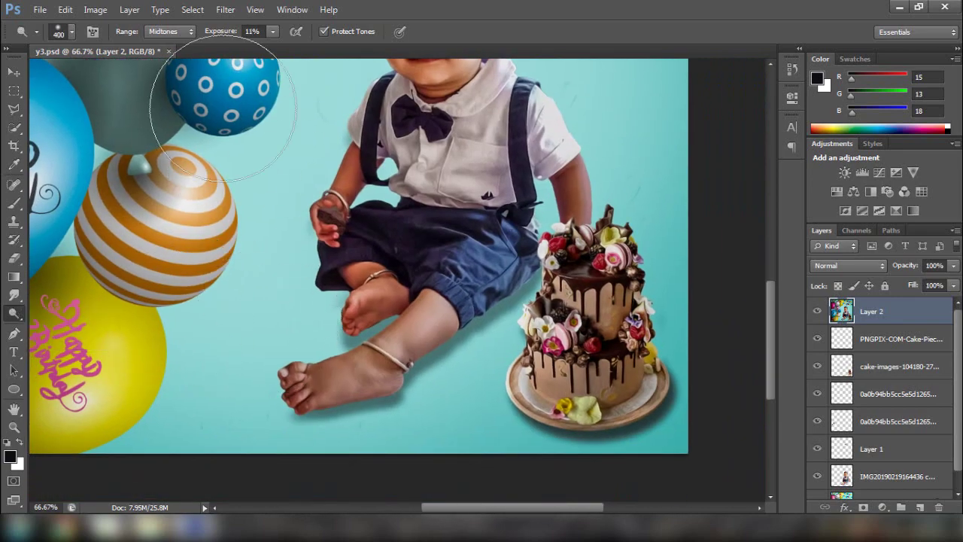
pyautogui.press('[')
pyautogui.press('[')
pyautogui.press('[')
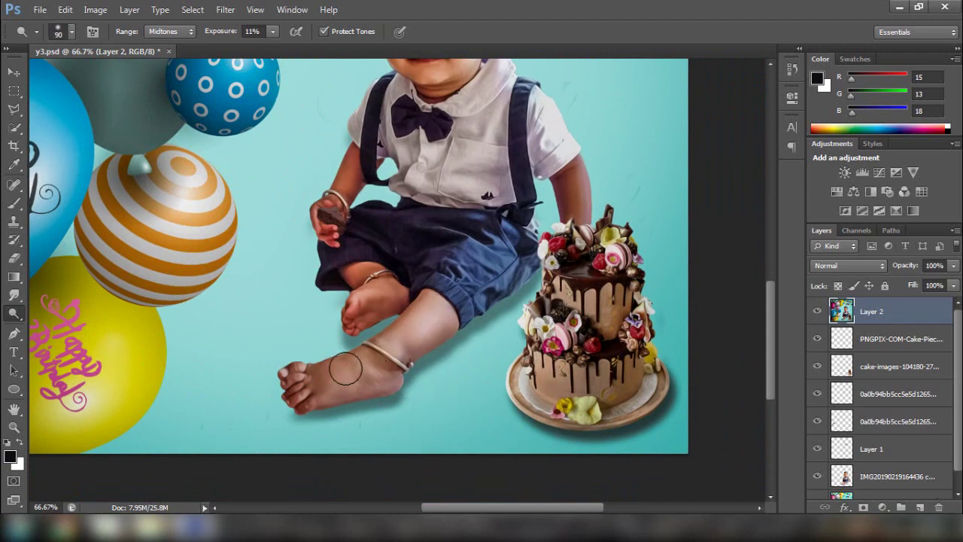
pyautogui.moveTo(345, 368); pyautogui.dragTo(360, 376)
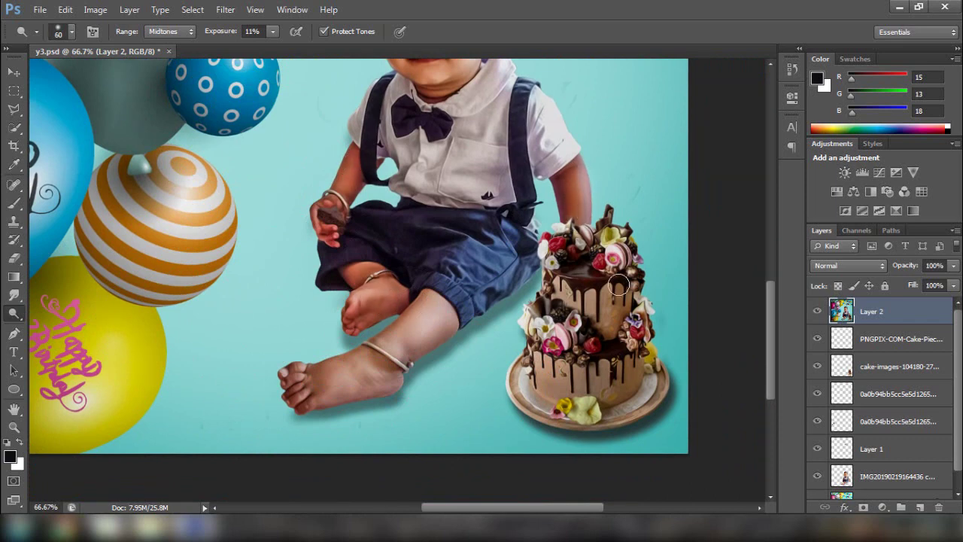
pyautogui.hotkey('ctrl', '+')
pyautogui.moveTo(517, 119); pyautogui.dragTo(432, 296)
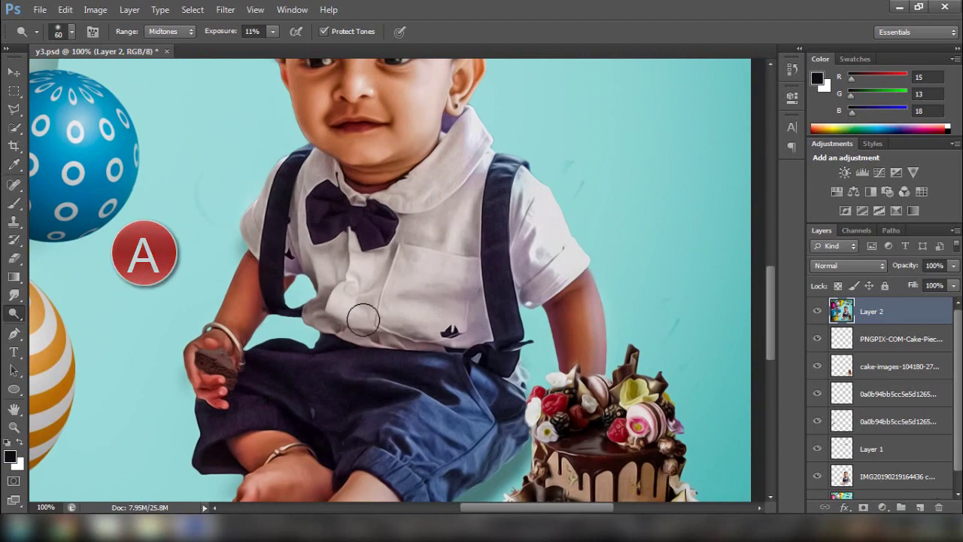
pyautogui.hotkey('ctrl', '0')
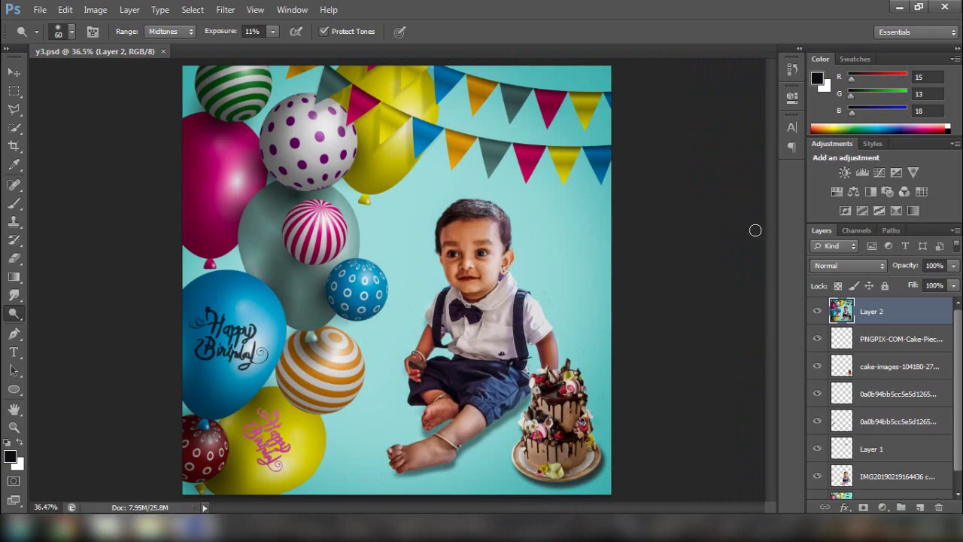
# Step: Place the LOGO file from drive D: into the composite and shrink it to about 8%
pyautogui.click(40, 10)
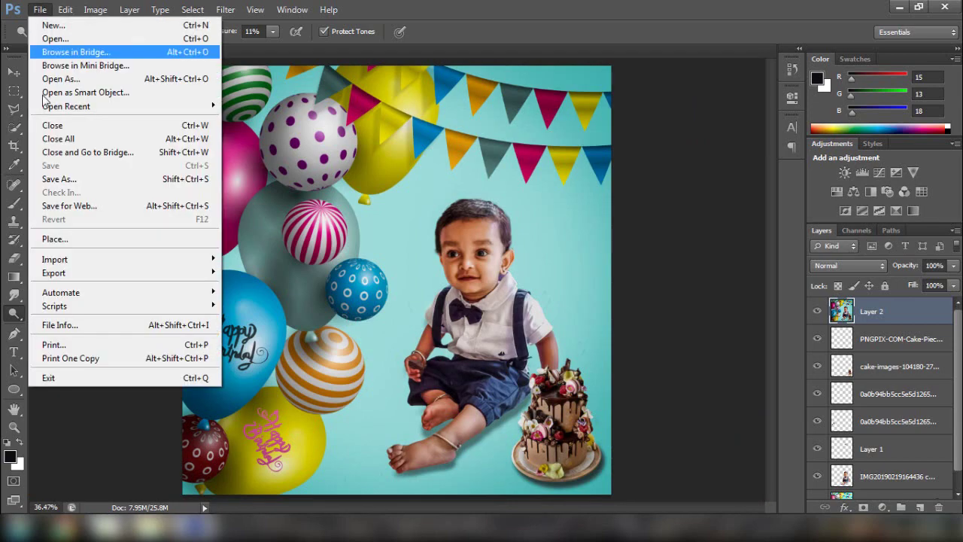
pyautogui.click(55, 238)
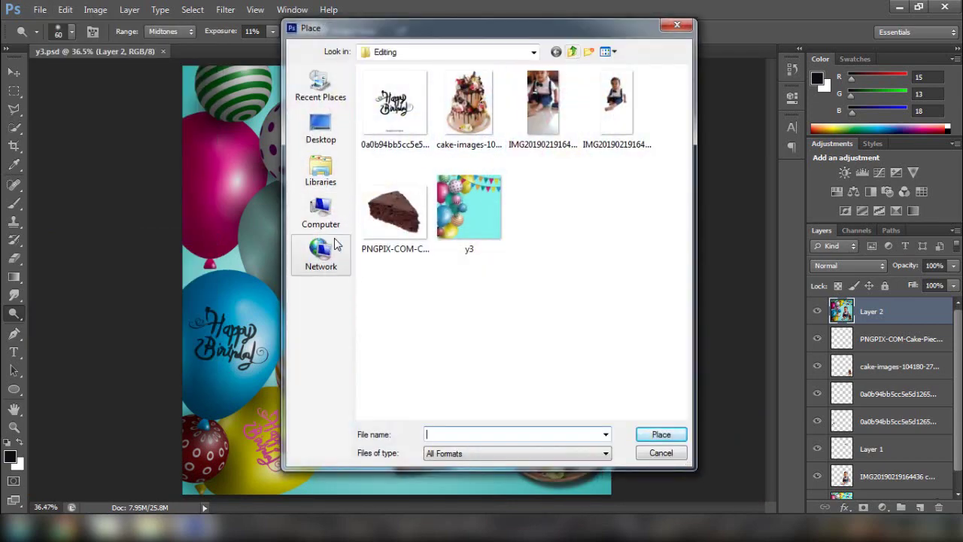
pyautogui.click(320, 212)
pyautogui.doubleClick(592, 95)
pyautogui.click(617, 109)
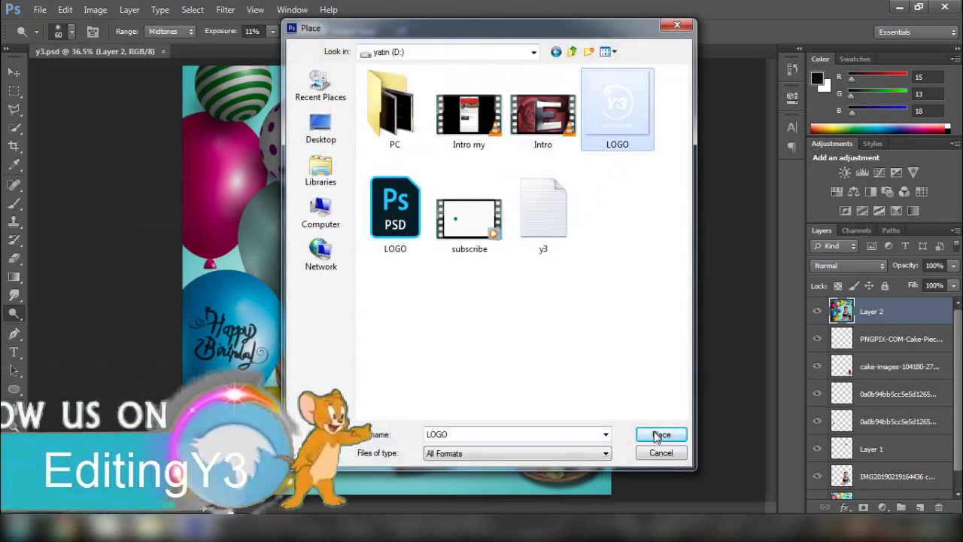
pyautogui.click(659, 434)
pyautogui.moveTo(180, 67); pyautogui.dragTo(360, 279)
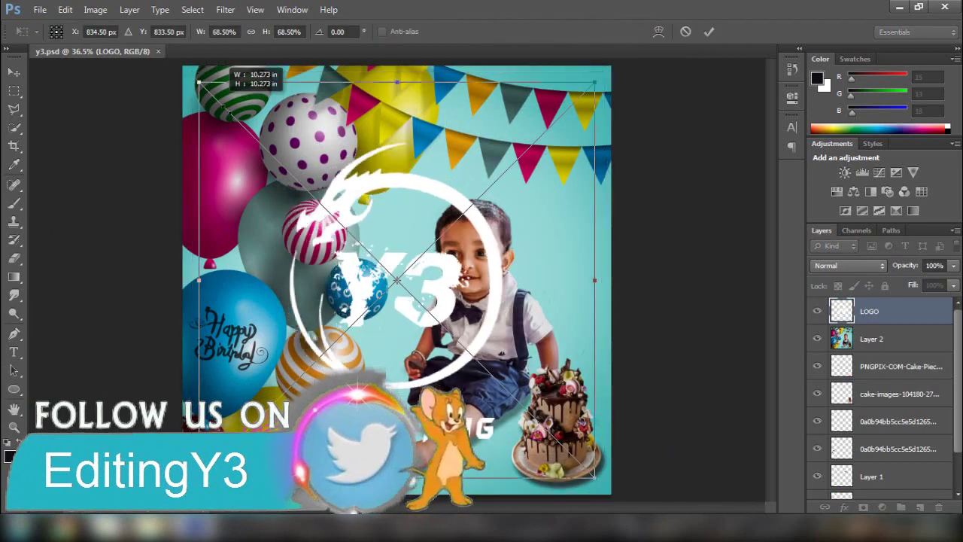
# Step: Move the Y3 logo over the pink balloon, enlarging it to 13.91% and tilting it about 2°
pyautogui.press('Return')
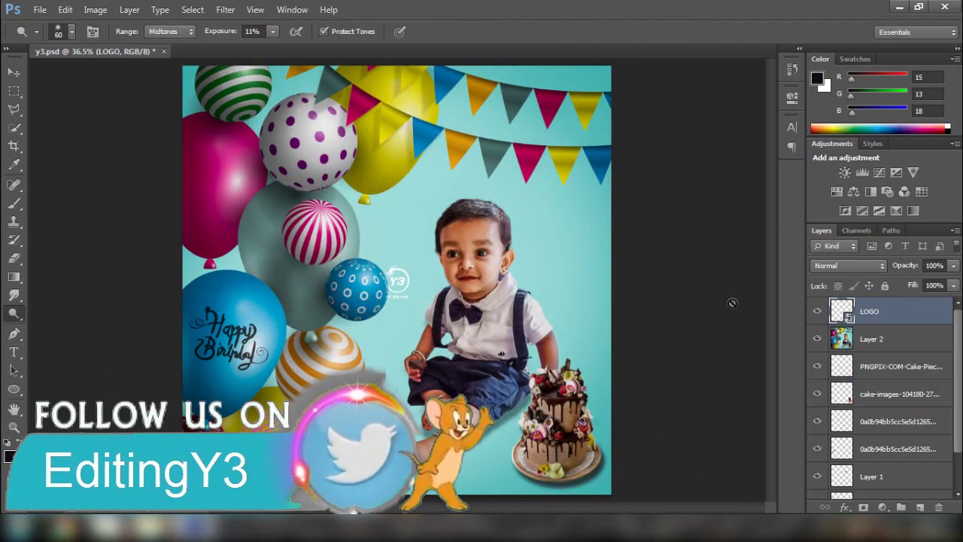
pyautogui.moveTo(397, 277)
pyautogui.mouseDown()
pyautogui.moveTo(579, 88)
pyautogui.moveTo(216, 182)
pyautogui.mouseUp()
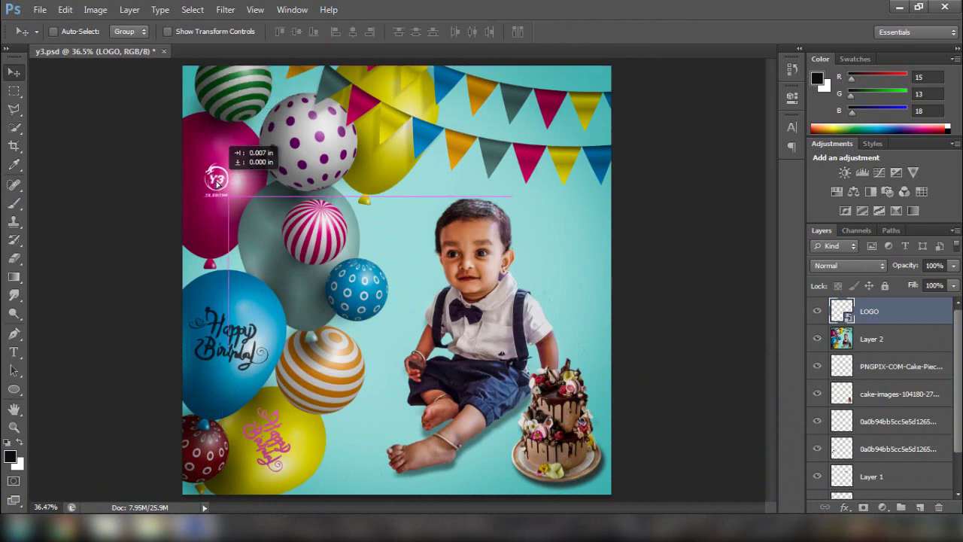
pyautogui.hotkey('ctrl', 't')
pyautogui.moveTo(238, 213); pyautogui.dragTo(256, 219)
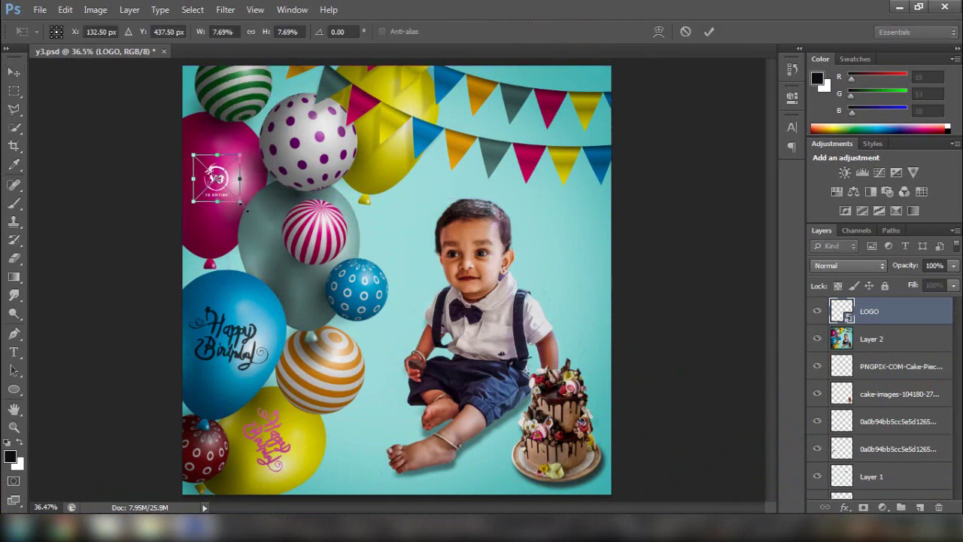
pyautogui.press('Return')
pyautogui.hotkey('ctrl', 't')
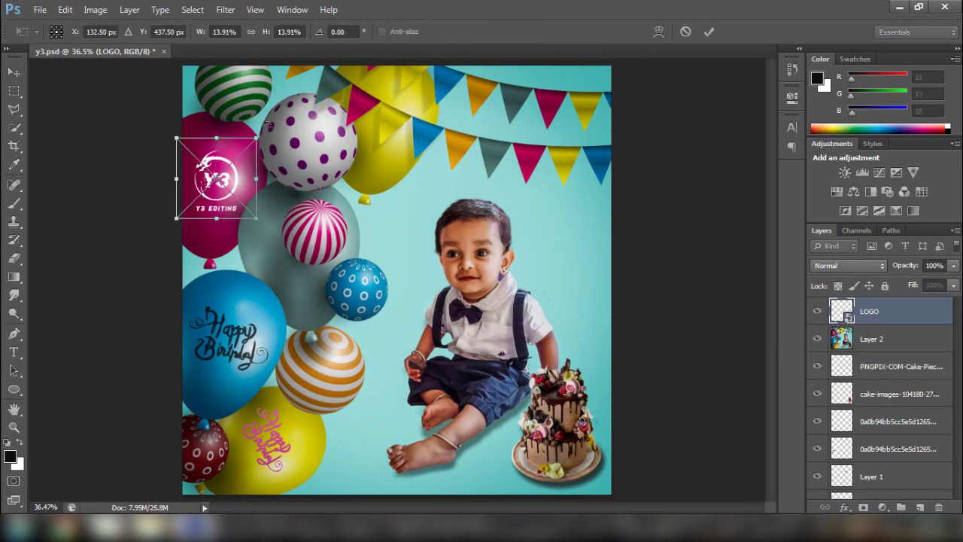
pyautogui.moveTo(268, 126)
pyautogui.mouseDown()
pyautogui.moveTo(271, 140)
pyautogui.moveTo(248, 169)
pyautogui.mouseUp()
pyautogui.press('Return')
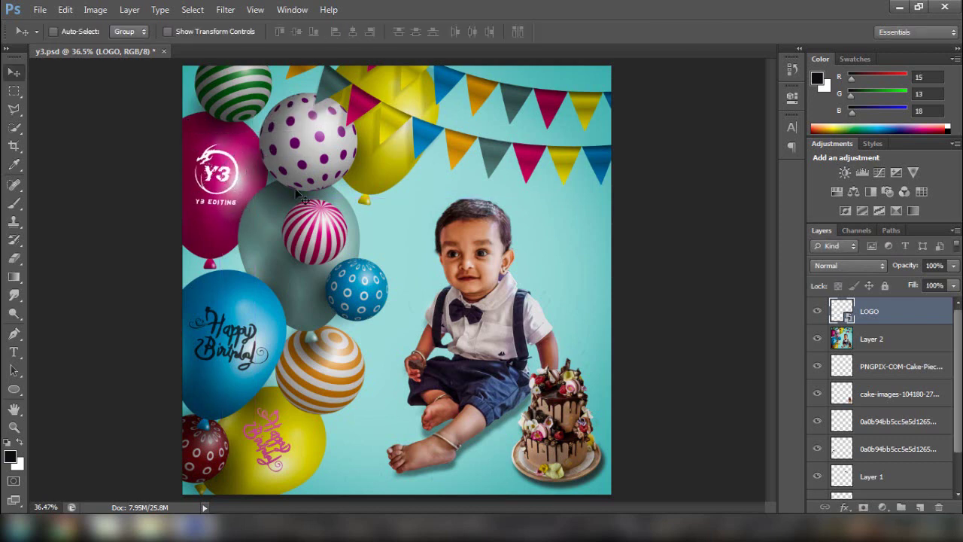
# Step: Rasterize the LOGO layer and step its blend mode from Multiply through Linear Light to Subtract
pyautogui.rightClick(933, 322)
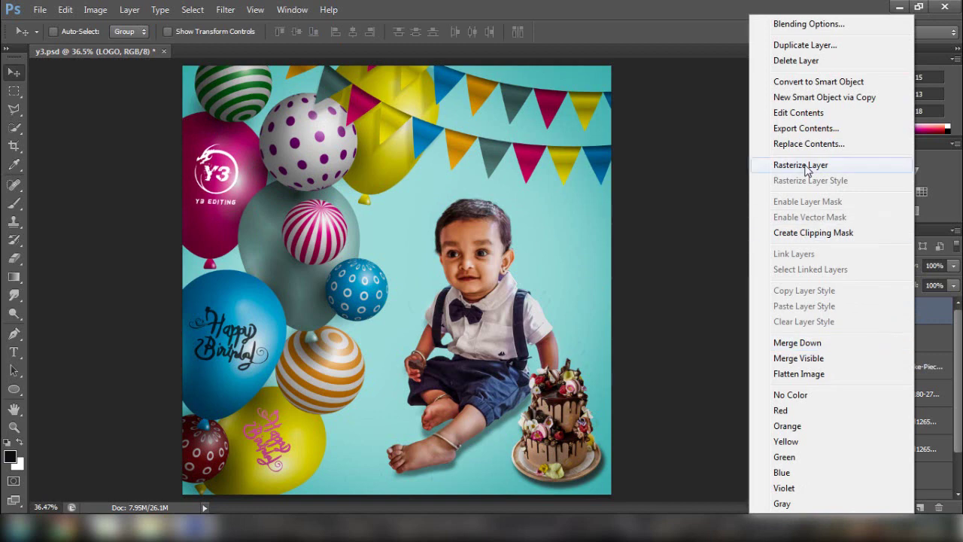
pyautogui.click(801, 164)
pyautogui.click(848, 264)
pyautogui.click(839, 50)
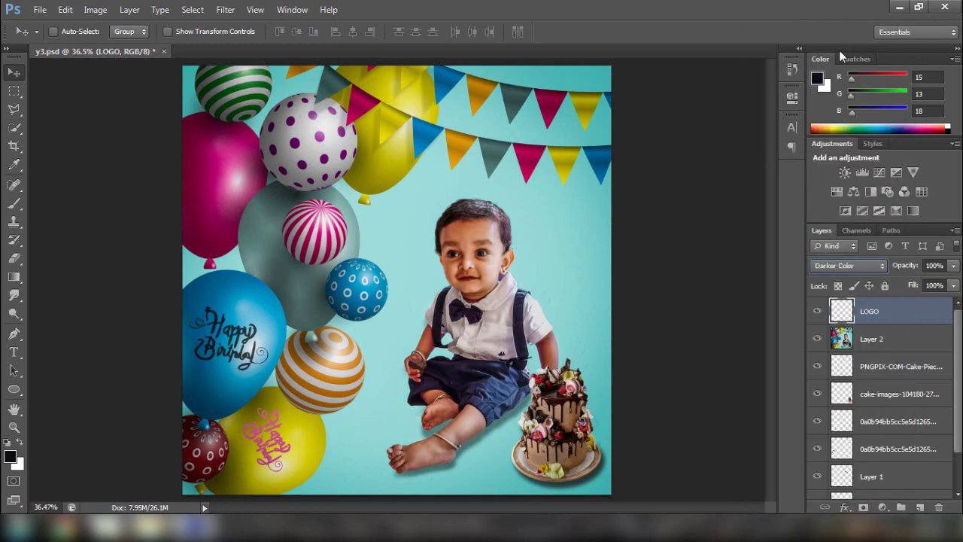
pyautogui.hotkey('shift', '+')
pyautogui.hotkey('shift', '+')
pyautogui.hotkey('shift', '+')
pyautogui.hotkey('shift', '+')
pyautogui.hotkey('shift', '+')
pyautogui.hotkey('shift', '+')
pyautogui.hotkey('shift', '+')
pyautogui.hotkey('shift', '+')
pyautogui.hotkey('shift', '+')
pyautogui.hotkey('shift', '+')
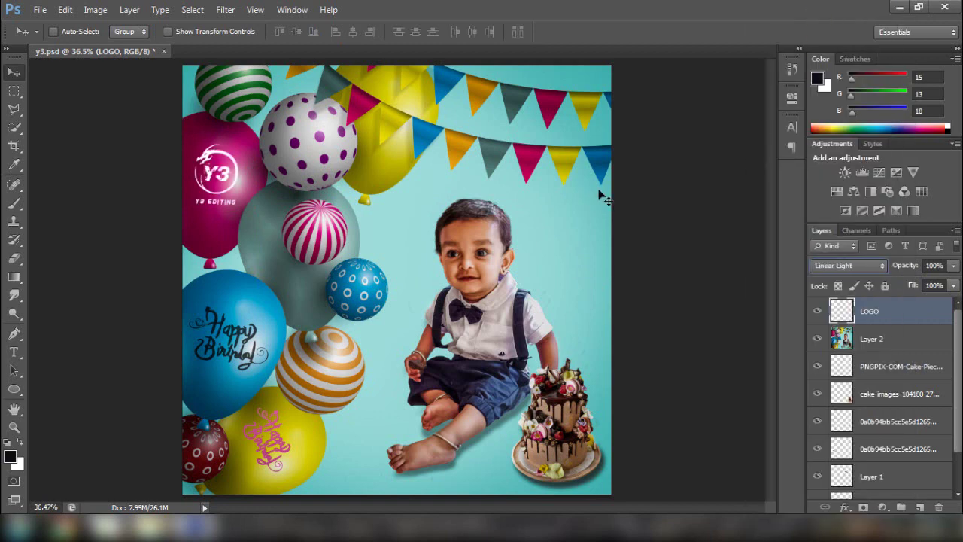
pyautogui.hotkey('shift', '+')
pyautogui.hotkey('shift', '+')
pyautogui.hotkey('shift', '+')
pyautogui.hotkey('shift', '+')
pyautogui.hotkey('shift', '+')
pyautogui.hotkey('shift', '-')
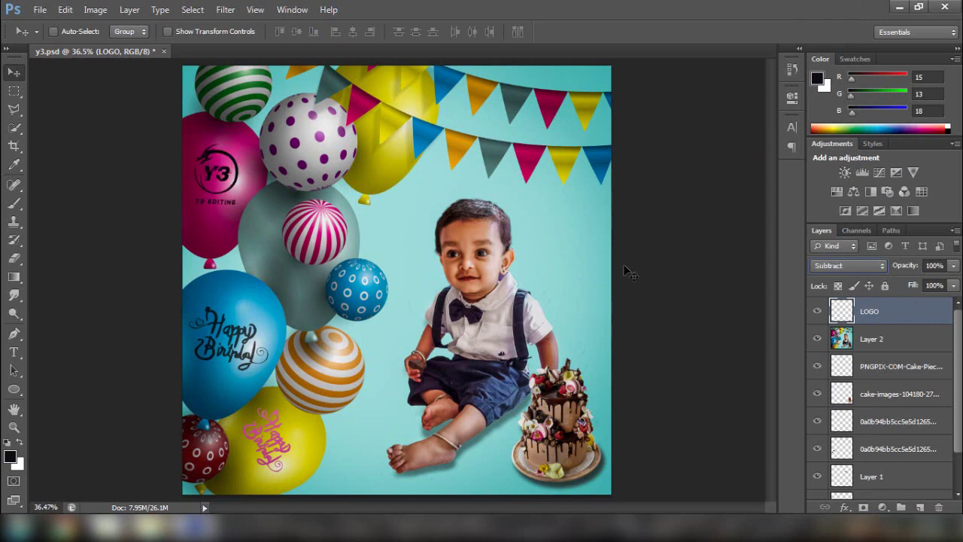